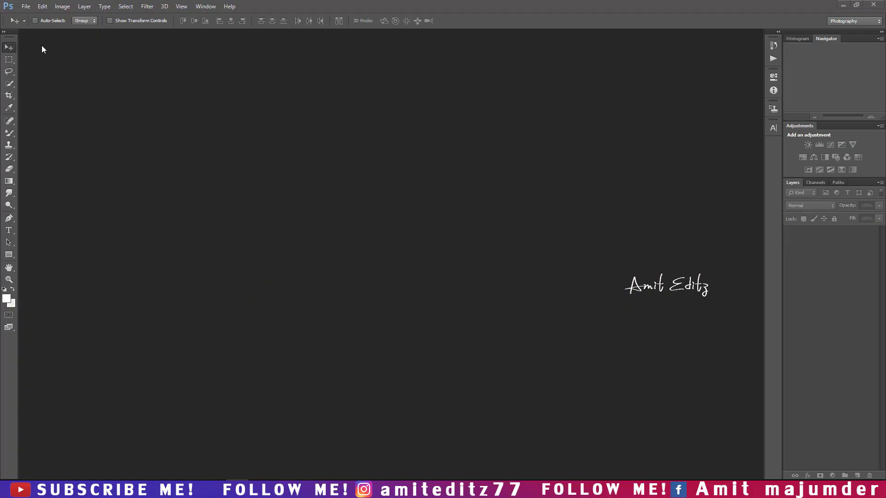
# - Open the photo of the man in the denim jacket and dock it as a tab
pyautogui.click(26, 6)
pyautogui.click(37, 27)
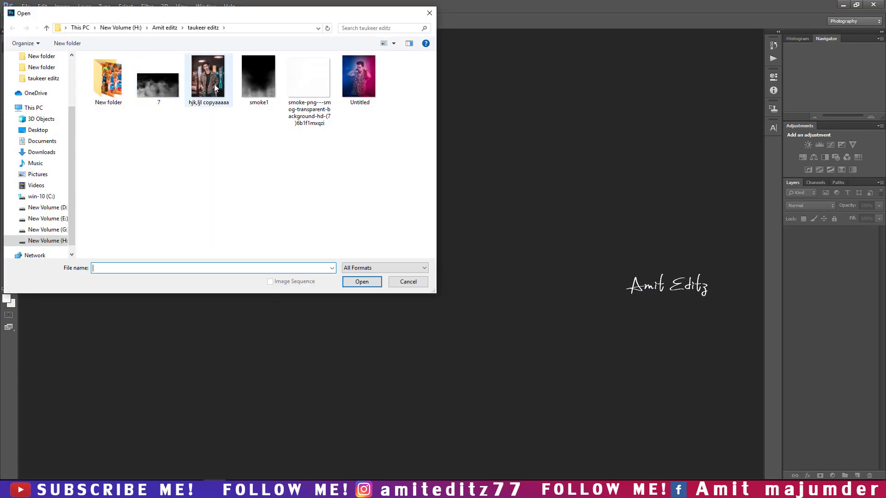
pyautogui.click(209, 78)
pyautogui.click(362, 282)
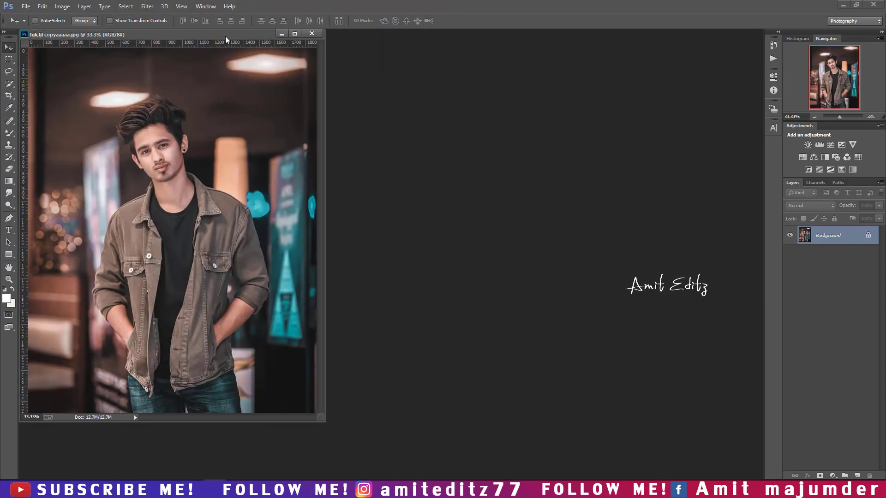
pyautogui.moveTo(287, 34); pyautogui.dragTo(288, 29)
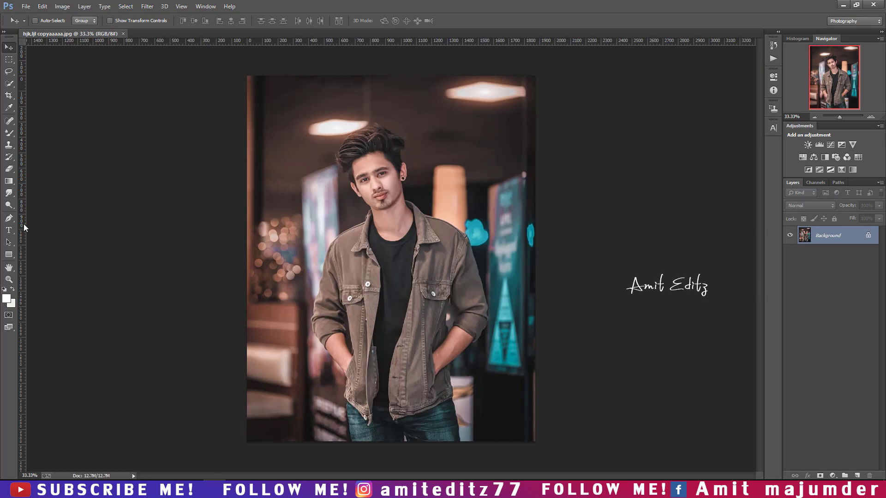
# - With the Pen tool, start a path at the jeans and anchor up to the jacket edge
pyautogui.click(9, 217)
pyautogui.scroll(5, 401, 361)
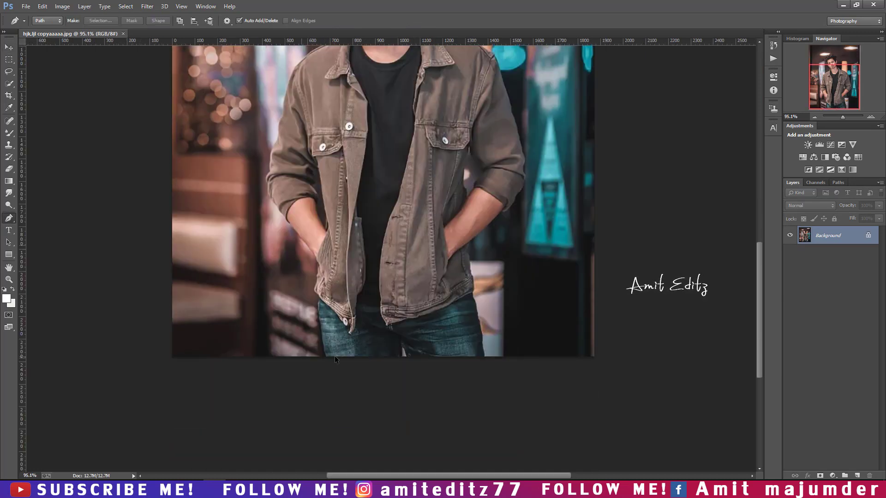
pyautogui.scroll(1, 334, 356)
pyautogui.click(319, 356)
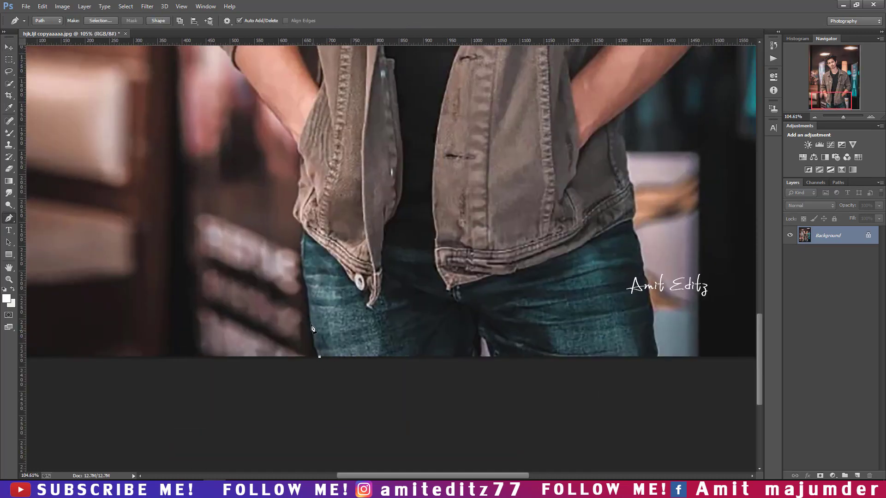
pyautogui.click(312, 331)
pyautogui.click(304, 277)
pyautogui.click(303, 269)
pyautogui.click(300, 245)
# - Continue the path up the jacket edge and along the forearm and sleeve
pyautogui.scroll(2, 295, 206)
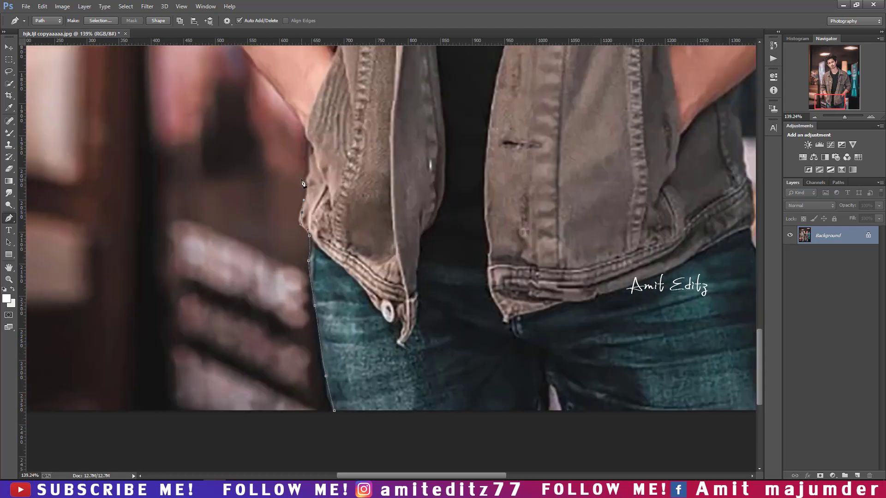
pyautogui.scroll(1, 304, 185)
pyautogui.click(330, 255)
pyautogui.click(301, 221)
pyautogui.click(286, 202)
pyautogui.click(272, 183)
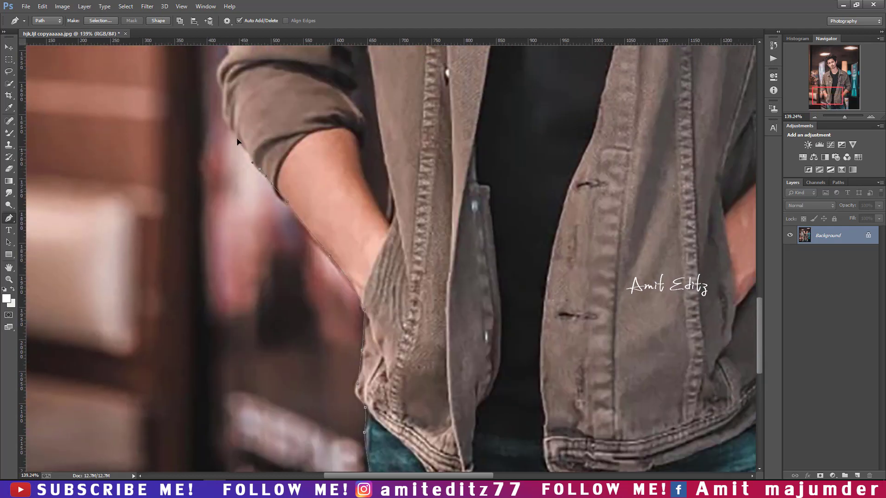
pyautogui.click(247, 150)
pyautogui.click(233, 134)
# - Extend the path up the upper arm and sleeve to the shoulder
pyautogui.moveTo(234, 134); pyautogui.dragTo(270, 307)
pyautogui.click(261, 278)
pyautogui.click(266, 195)
pyautogui.moveTo(280, 155); pyautogui.dragTo(287, 359)
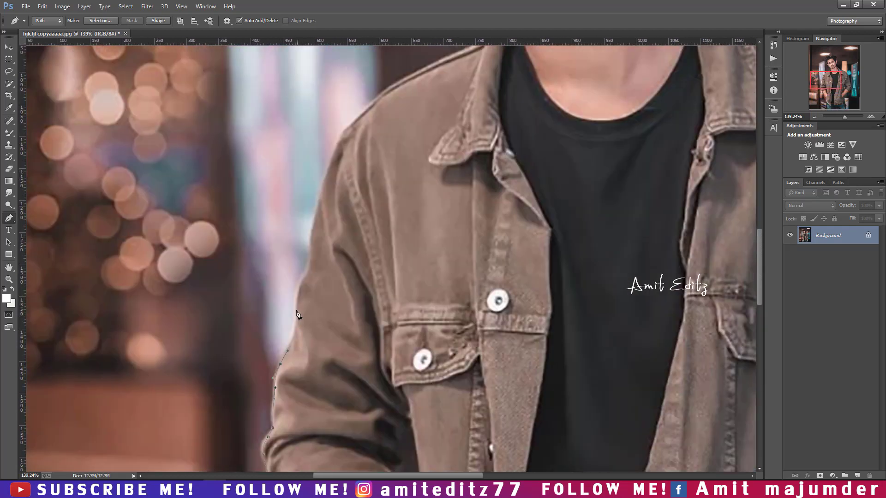
pyautogui.click(298, 317)
pyautogui.click(310, 254)
pyautogui.click(328, 167)
pyautogui.click(358, 115)
pyautogui.click(367, 101)
# - Trace the path along the collar, around the hair and down beside the ear
pyautogui.moveTo(409, 82); pyautogui.dragTo(227, 275)
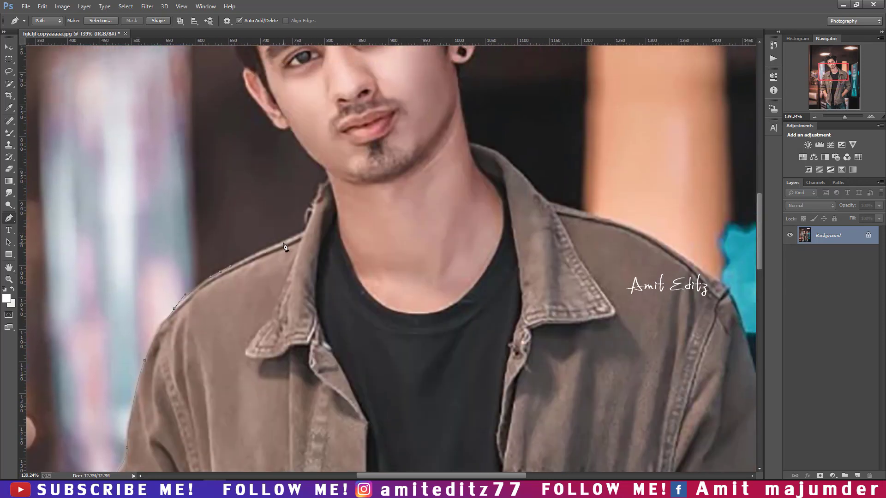
pyautogui.click(285, 240)
pyautogui.click(306, 226)
pyautogui.moveTo(246, 73); pyautogui.dragTo(325, 285)
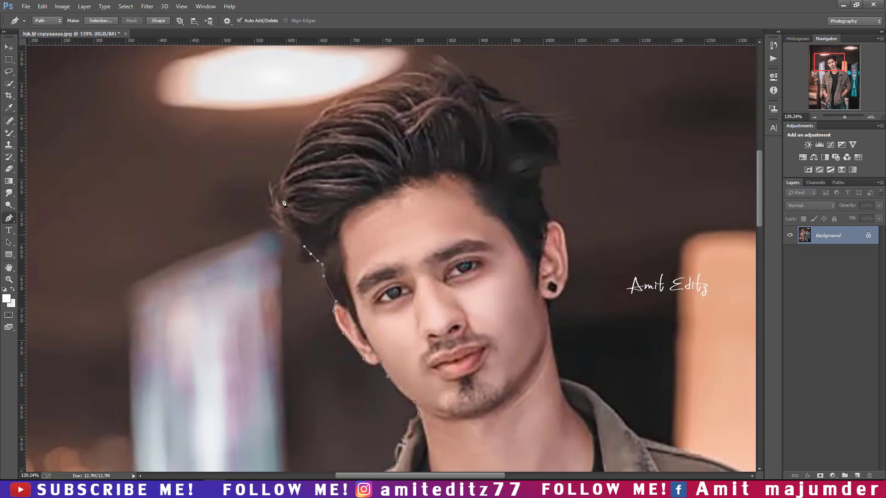
pyautogui.click(507, 101)
pyautogui.click(557, 141)
pyautogui.click(541, 201)
pyautogui.click(549, 219)
pyautogui.click(564, 229)
# - Anchor the path down the neck, the collar, and the far shoulder and arm edge
pyautogui.moveTo(568, 277); pyautogui.dragTo(395, 159)
pyautogui.click(377, 212)
pyautogui.click(380, 227)
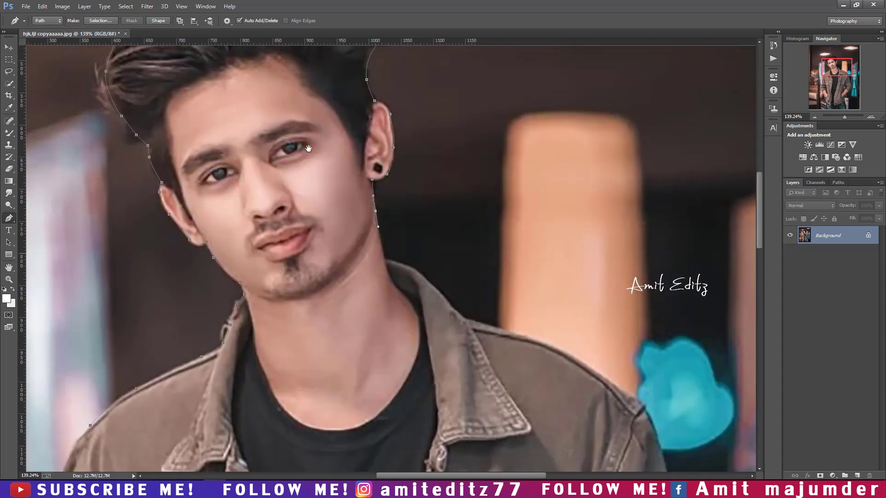
pyautogui.moveTo(379, 227); pyautogui.dragTo(297, 114)
pyautogui.click(303, 145)
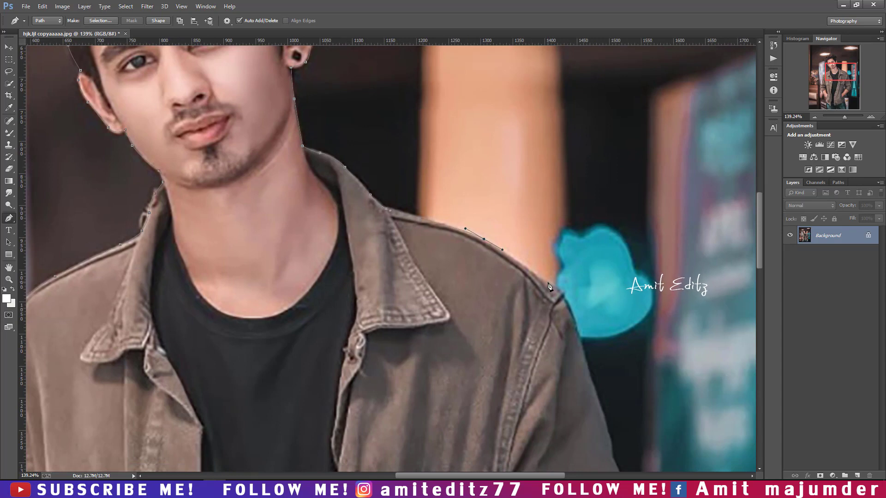
pyautogui.moveTo(569, 347); pyautogui.dragTo(401, 119)
pyautogui.click(434, 184)
pyautogui.click(439, 204)
pyautogui.click(444, 225)
# - Trace down the rolled sleeve, the lower sleeve and the forearm
pyautogui.moveTo(478, 375); pyautogui.dragTo(449, 171)
pyautogui.click(446, 146)
pyautogui.click(455, 160)
pyautogui.click(448, 178)
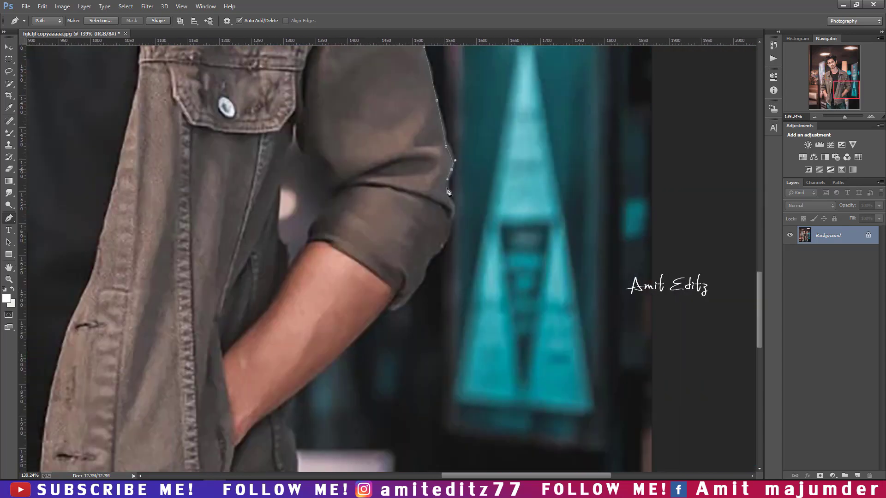
pyautogui.click(431, 258)
pyautogui.click(414, 292)
pyautogui.moveTo(393, 311); pyautogui.dragTo(479, 211)
pyautogui.click(397, 284)
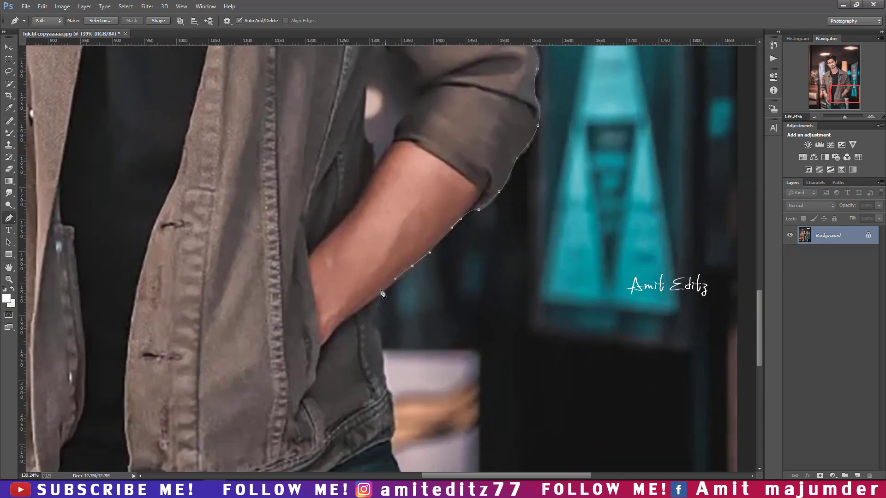
# - Follow the jacket edge and jeans, curve below the legs and close the path
pyautogui.moveTo(383, 296); pyautogui.dragTo(381, 162)
pyautogui.click(382, 308)
pyautogui.moveTo(382, 308); pyautogui.dragTo(363, 190)
pyautogui.click(374, 230)
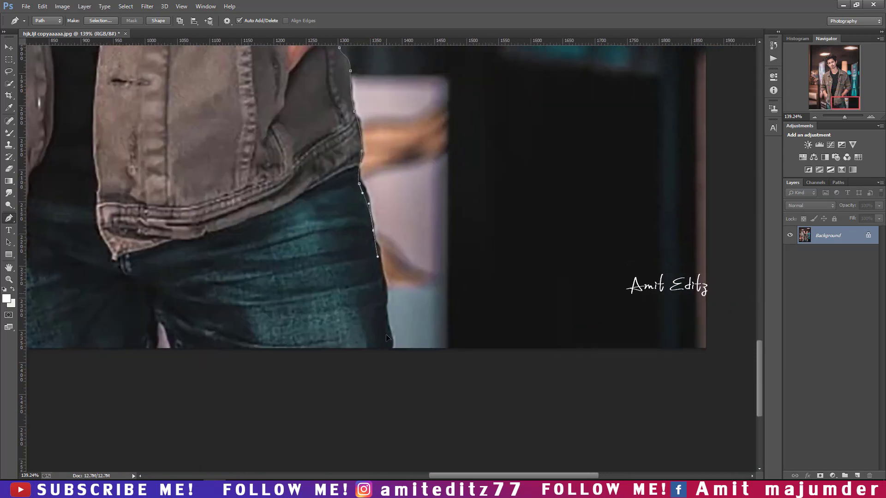
pyautogui.click(386, 294)
pyautogui.click(394, 356)
pyautogui.click(242, 388)
pyautogui.moveTo(28, 399); pyautogui.dragTo(369, 281)
pyautogui.moveTo(359, 281); pyautogui.dragTo(373, 296)
pyautogui.click(282, 234)
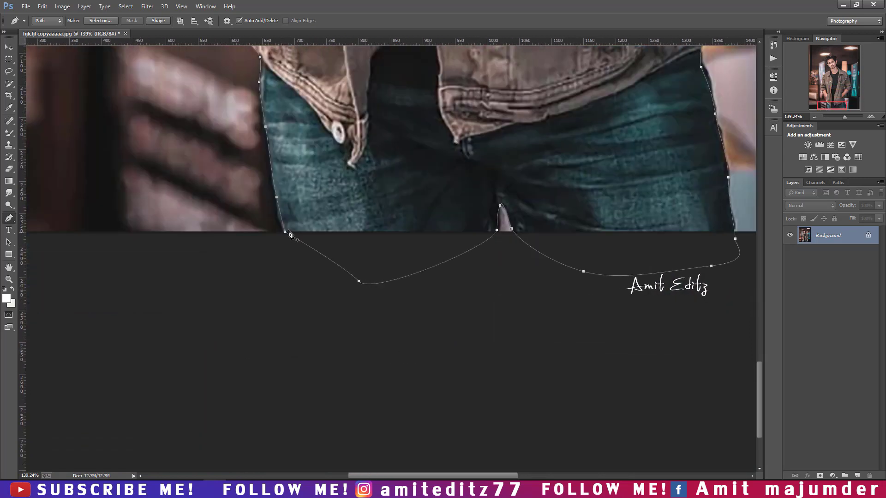
pyautogui.rightClick(324, 71)
# - Turn the path into an unfeathered selection and copy the man onto Layer 1
pyautogui.click(356, 115)
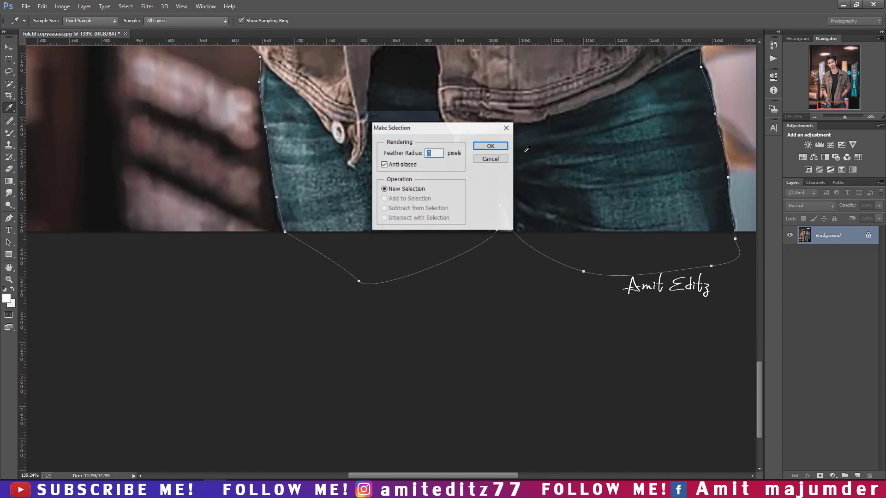
pyautogui.click(498, 146)
pyautogui.scroll(-5, 465, 150)
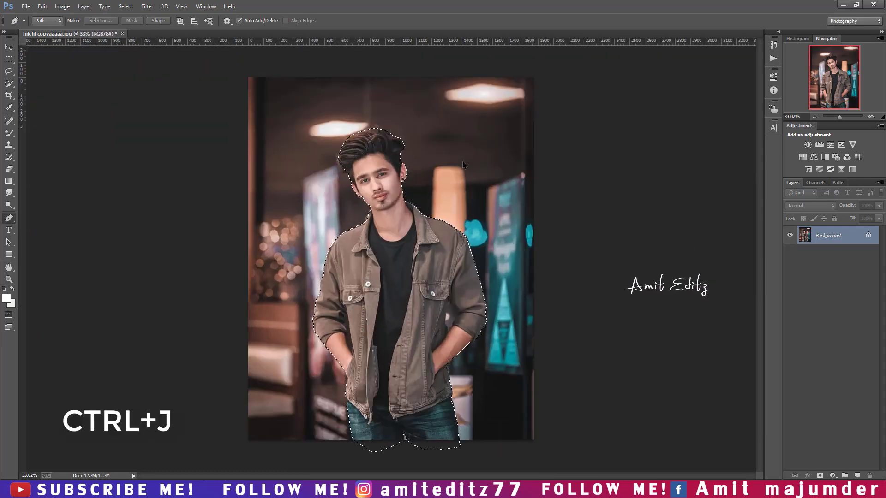
pyautogui.hotkey('ctrl', 'j')
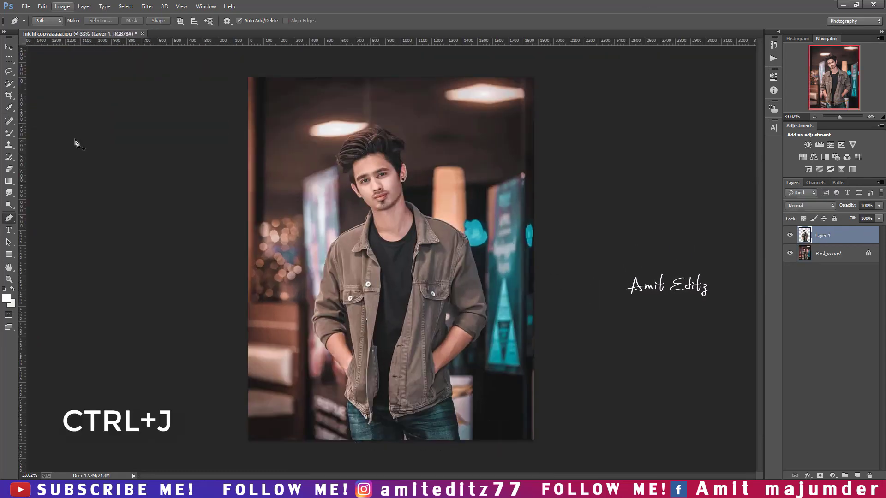
pyautogui.scroll(3, 375, 360)
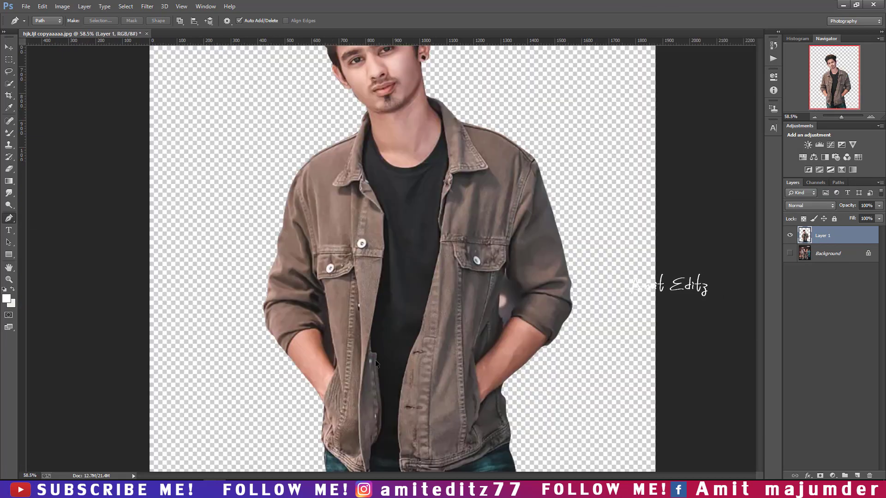
pyautogui.scroll(2, 525, 285)
pyautogui.scroll(2, 500, 275)
pyautogui.scroll(1, 502, 285)
pyautogui.scroll(1, 498, 291)
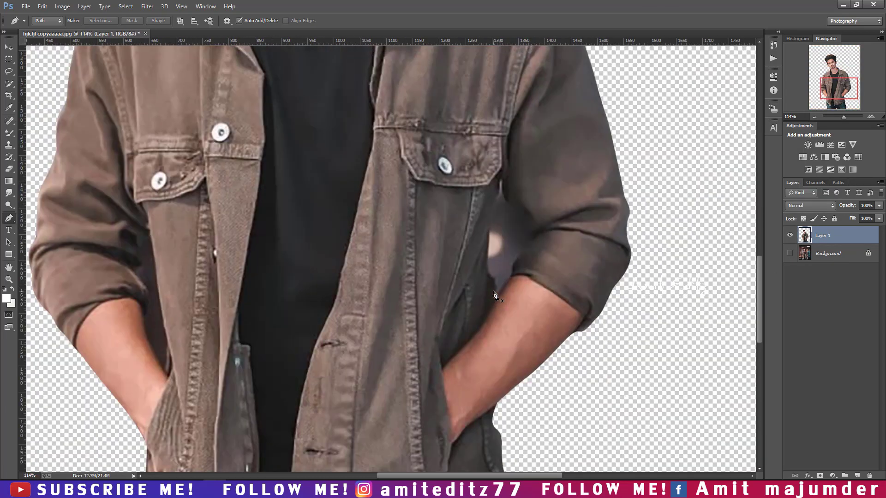
# - Path the background gap under the arm, select it and delete it
pyautogui.click(497, 298)
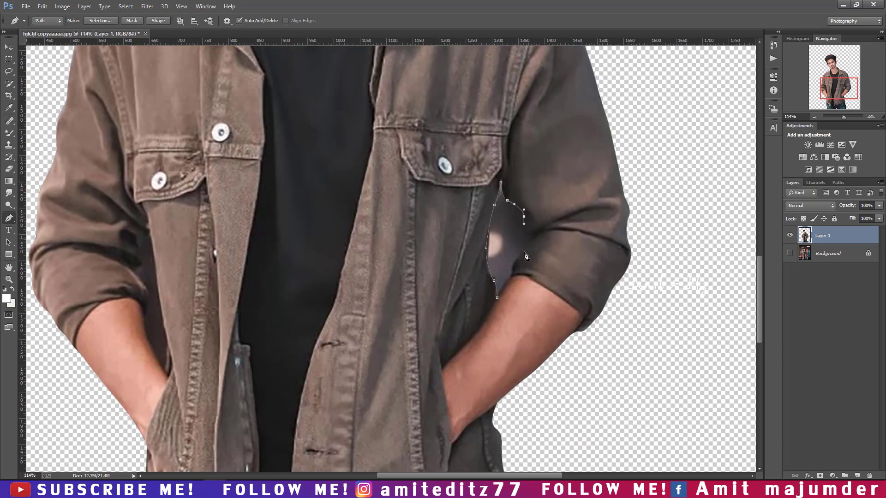
pyautogui.click(523, 238)
pyautogui.moveTo(520, 257); pyautogui.dragTo(506, 289)
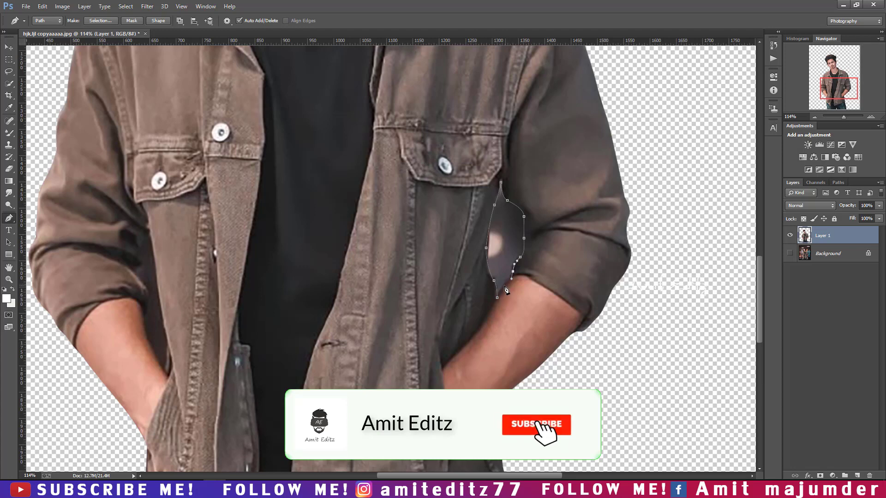
pyautogui.click(497, 298)
pyautogui.rightClick(499, 271)
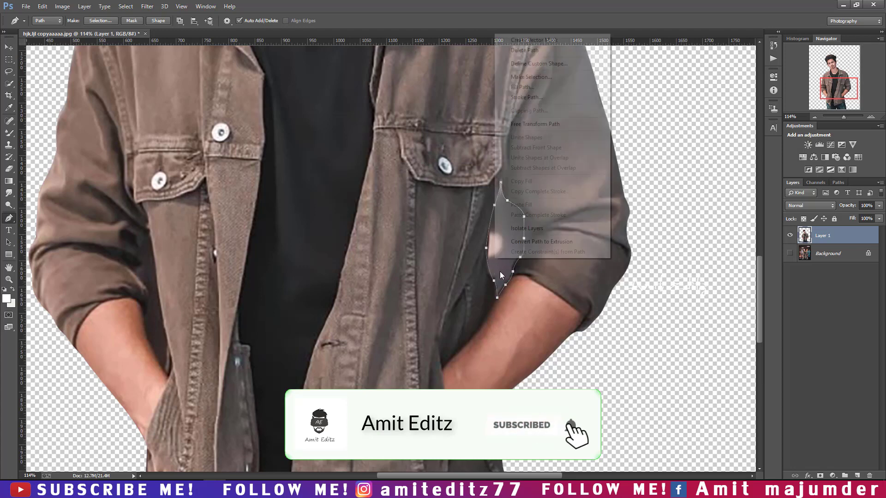
pyautogui.click(532, 77)
pyautogui.press('Return')
# - Clear the background gap beside the other forearm, then fit the image on screen
pyautogui.moveTo(304, 268); pyautogui.dragTo(434, 244)
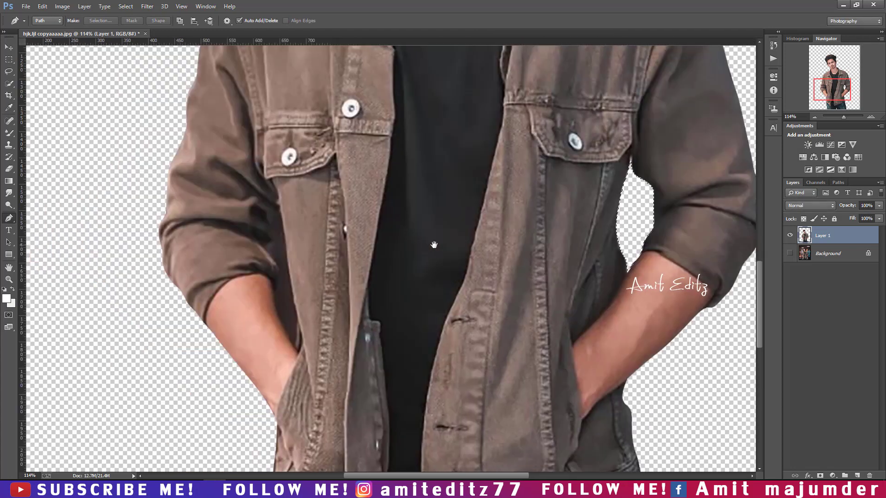
pyautogui.click(276, 306)
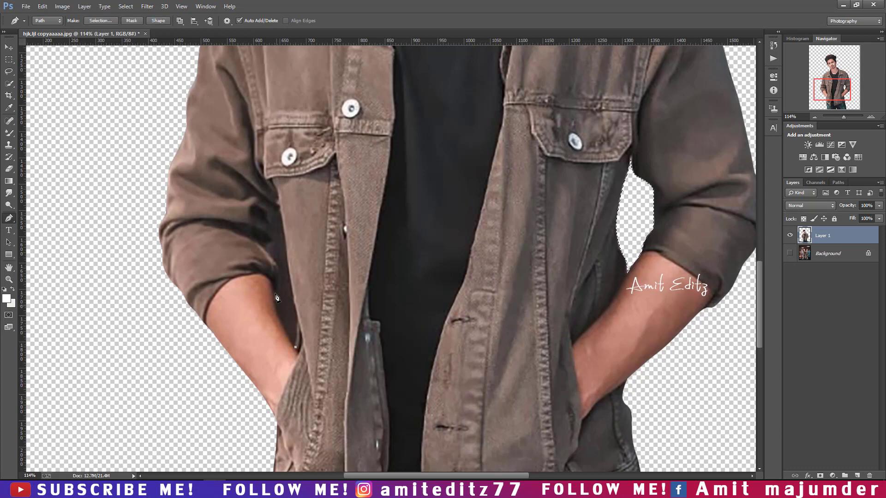
pyautogui.click(276, 291)
pyautogui.click(278, 273)
pyautogui.click(271, 243)
pyautogui.click(272, 237)
pyautogui.rightClick(292, 321)
pyautogui.click(333, 131)
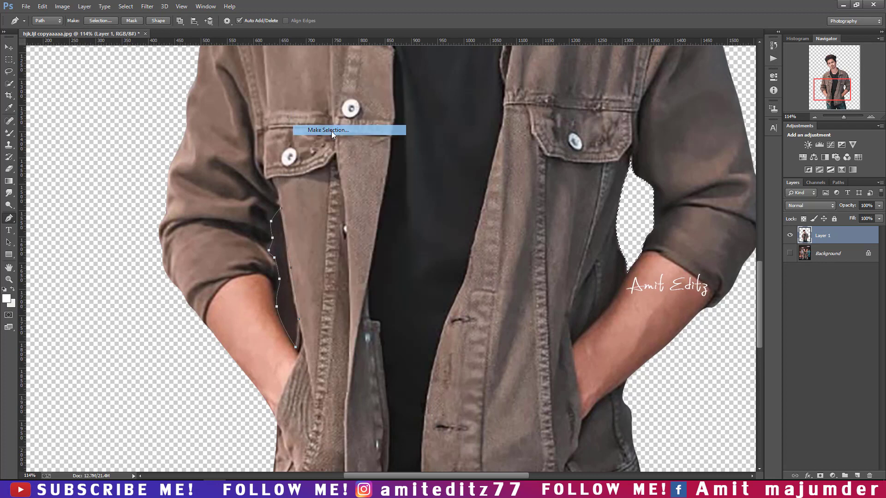
pyautogui.press('Return')
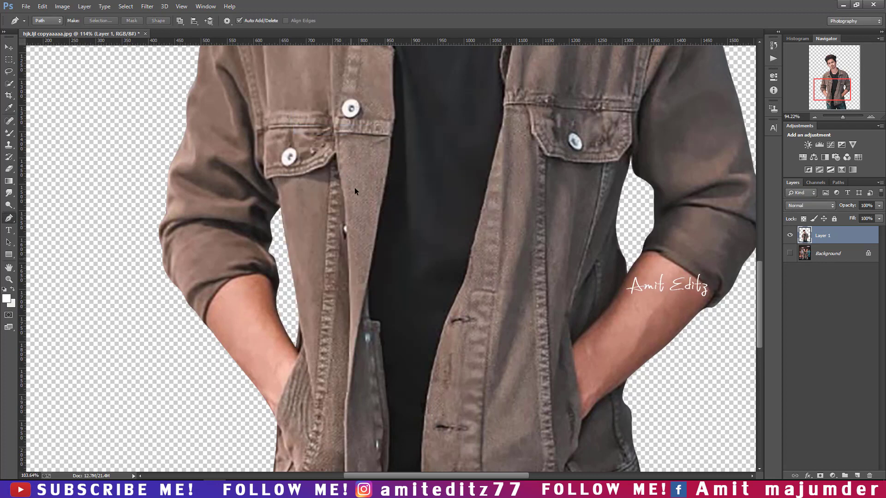
pyautogui.hotkey('ctrl', '0')
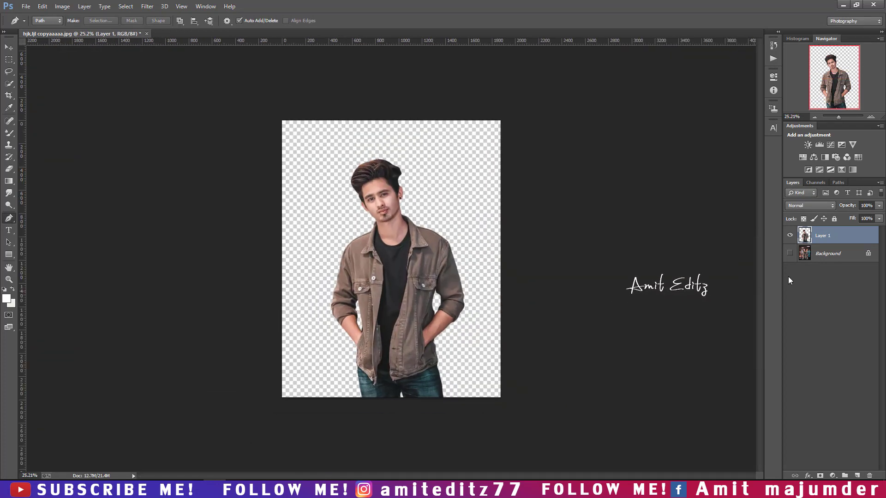
# - Start enlarging the canvas with a crop, then discard it with Don't Crop
pyautogui.click(5, 96)
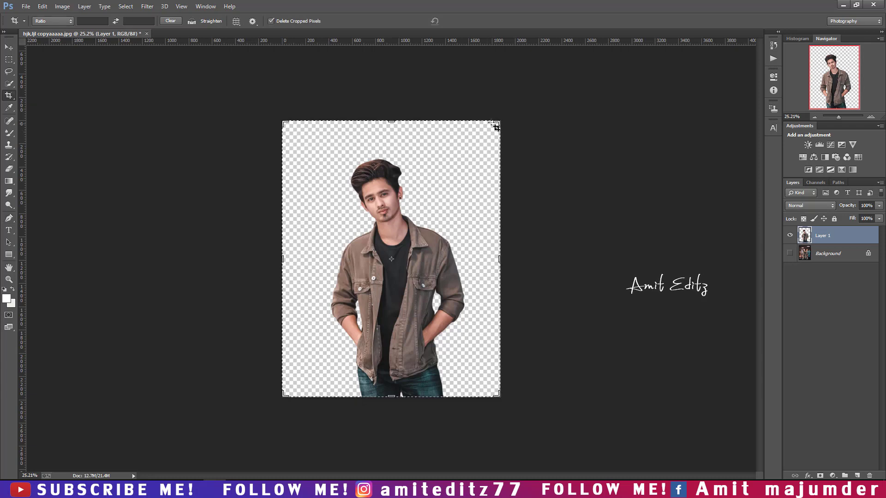
pyautogui.moveTo(496, 123); pyautogui.dragTo(499, 113)
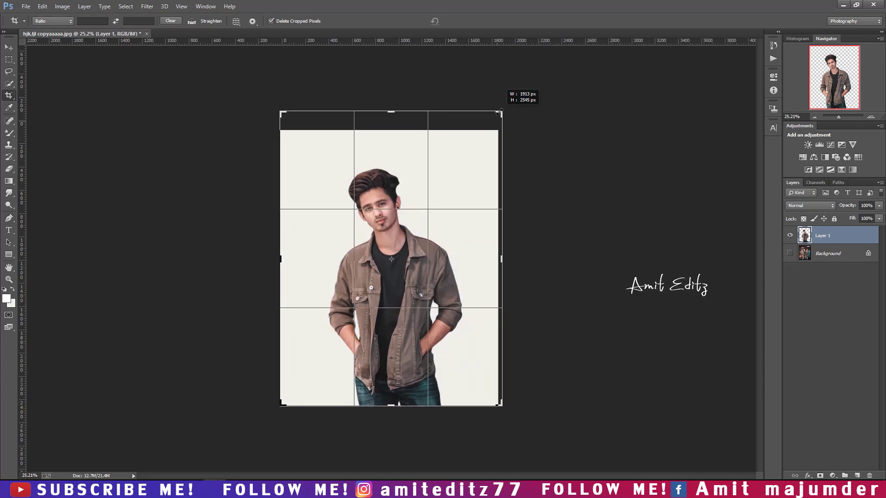
pyautogui.press('v')
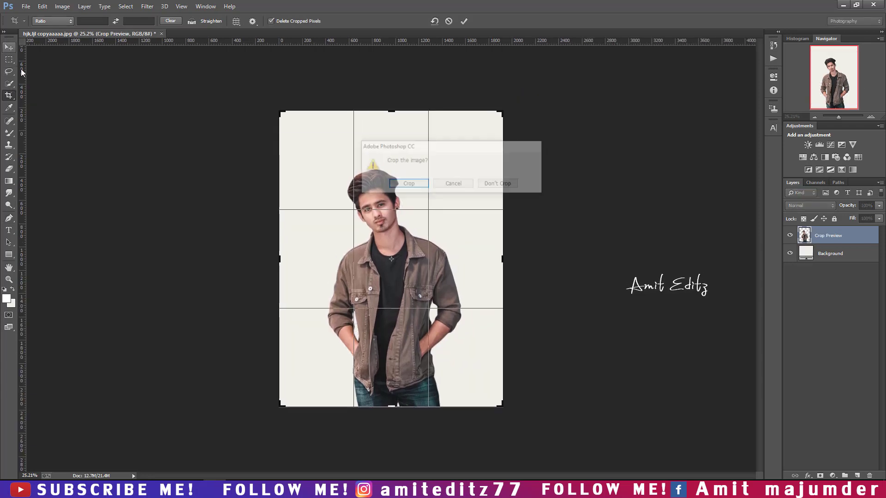
pyautogui.click(482, 186)
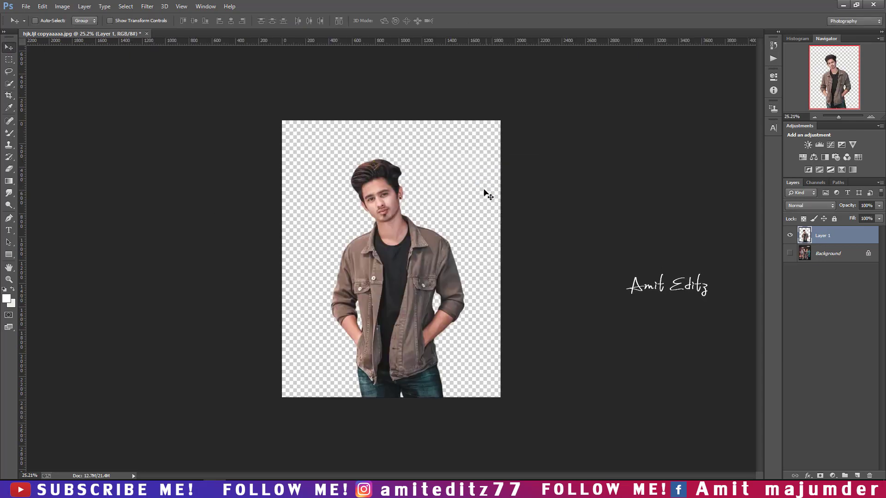
# - Drag the crop box past the image's left and top edges and commit it
pyautogui.click(9, 95)
pyautogui.moveTo(359, 119); pyautogui.dragTo(360, 100)
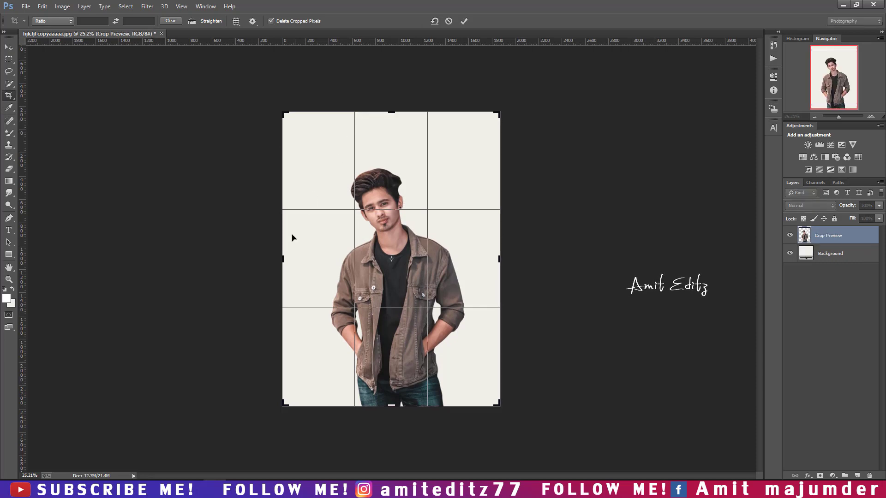
pyautogui.moveTo(281, 260); pyautogui.dragTo(279, 259)
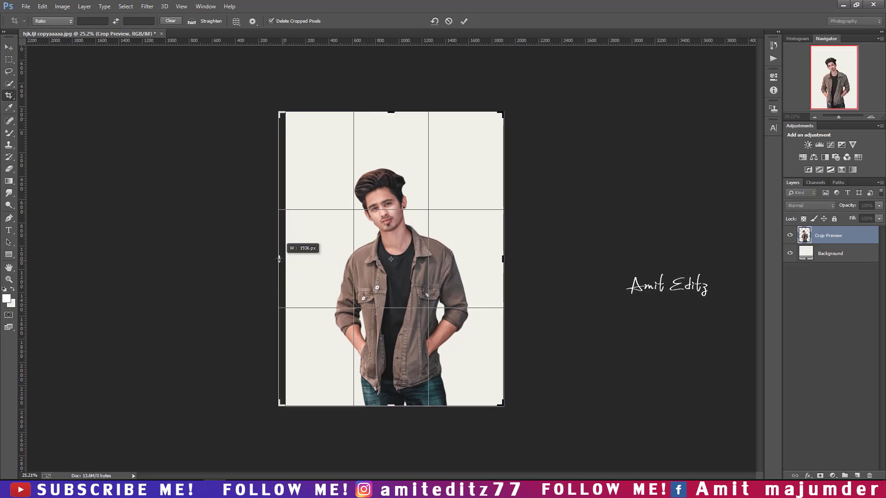
pyautogui.moveTo(389, 117); pyautogui.dragTo(388, 113)
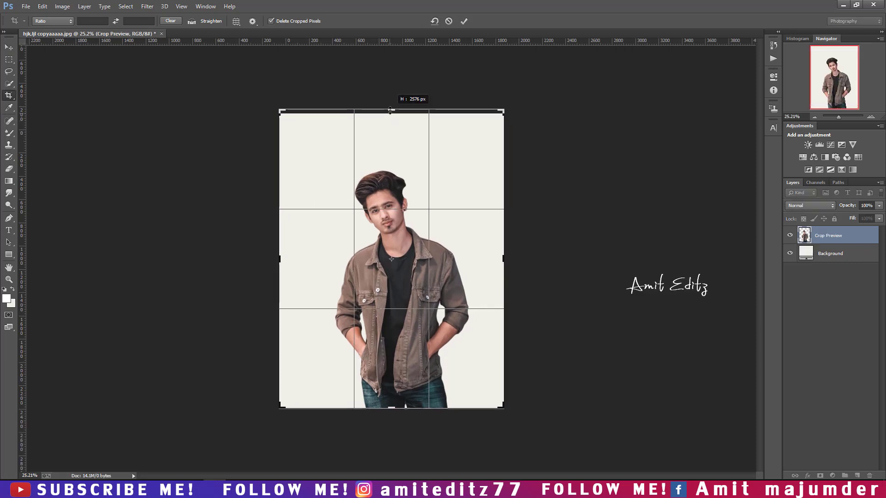
pyautogui.press('Return')
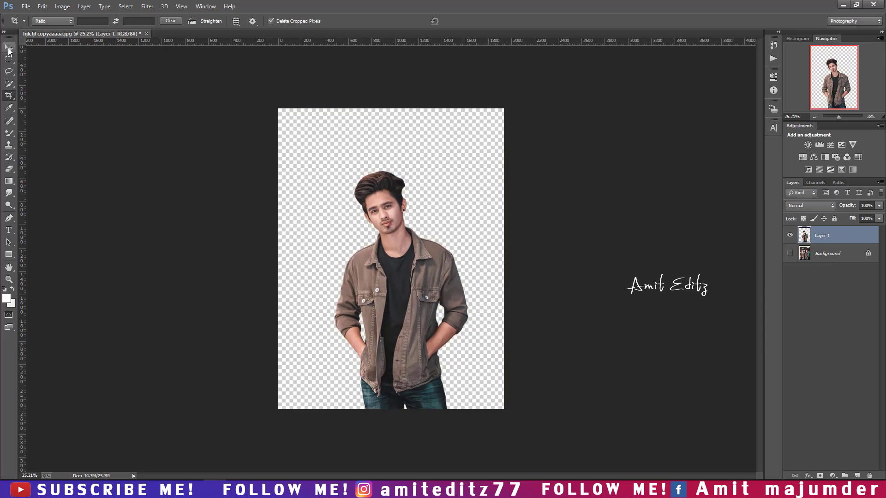
pyautogui.click(9, 48)
# - Add a white Solid Color fill layer and move it beneath Layer 1
pyautogui.click(832, 476)
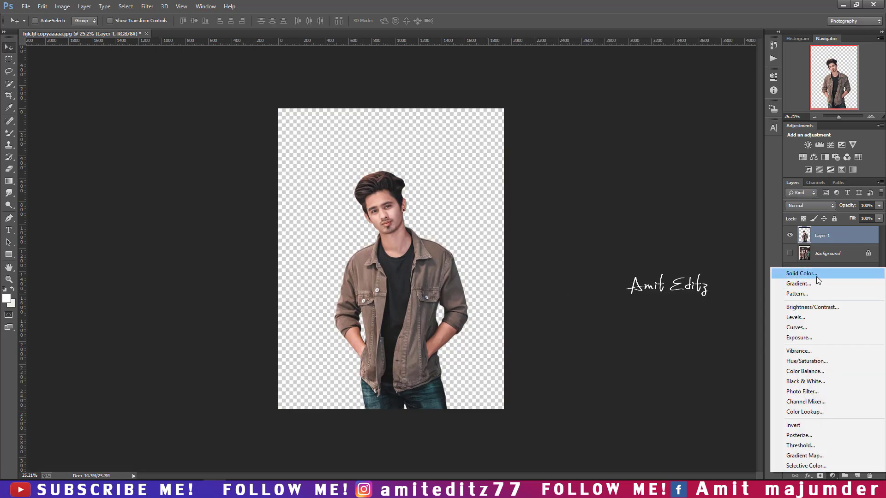
pyautogui.click(816, 274)
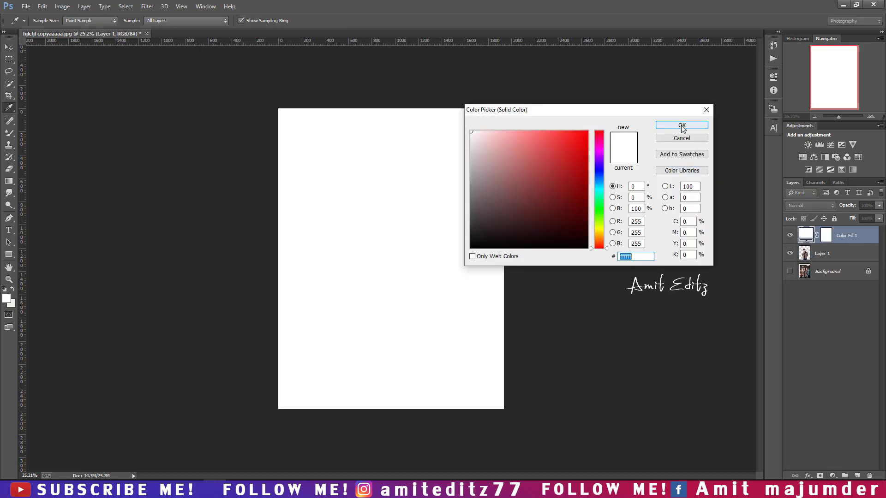
pyautogui.click(682, 126)
pyautogui.moveTo(859, 236); pyautogui.dragTo(851, 260)
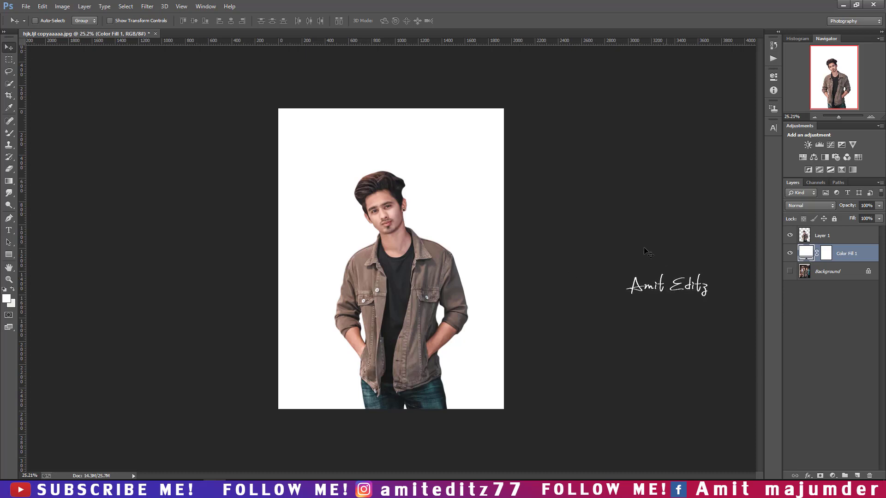
# - Cancel rasterizing the fill layer for Camera Raw and target Color Fill 1's mask
pyautogui.click(147, 6)
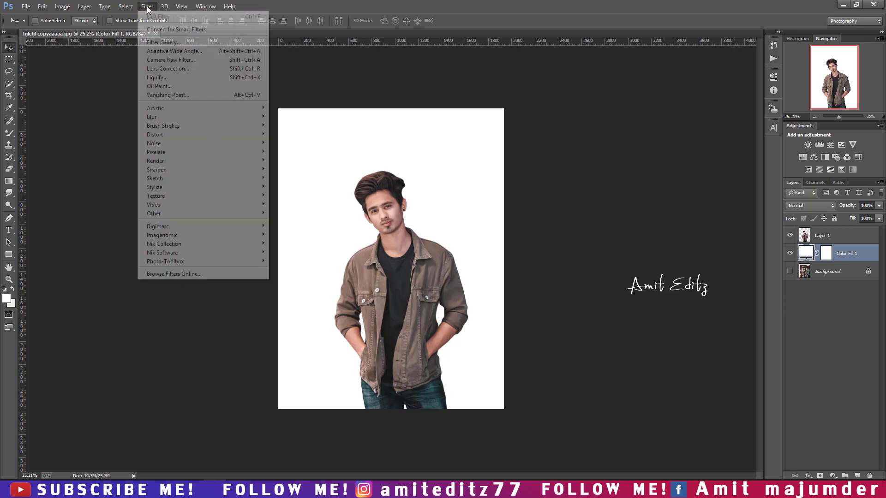
pyautogui.click(168, 60)
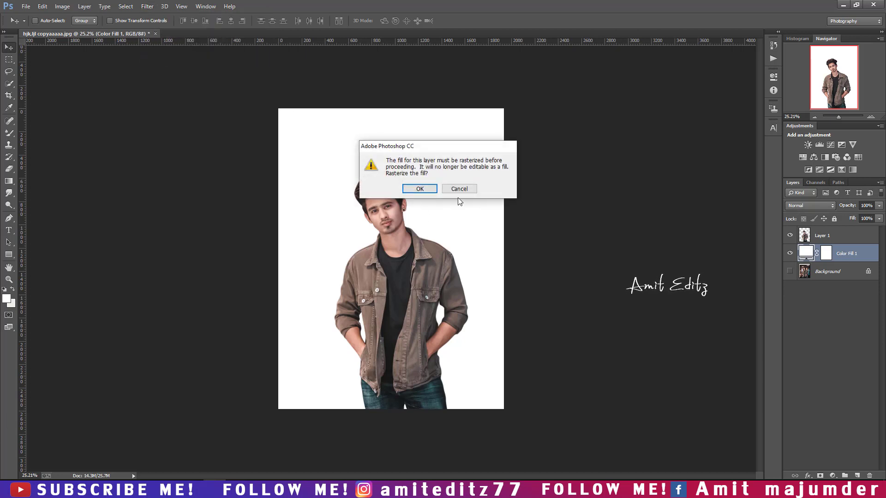
pyautogui.click(470, 191)
pyautogui.rightClick(828, 257)
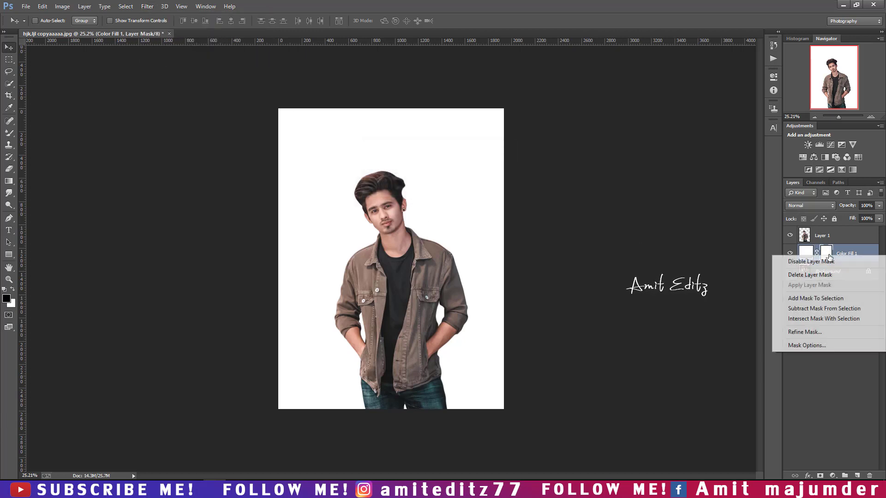
pyautogui.click(685, 241)
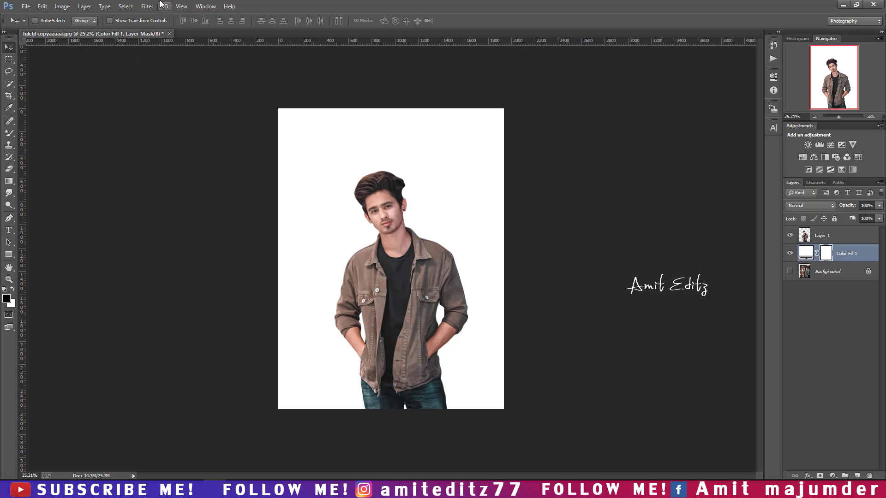
# - Apply a Camera Raw Post Crop Vignetting amount of -47 to the Color Fill 1 mask
pyautogui.click(146, 6)
pyautogui.click(167, 63)
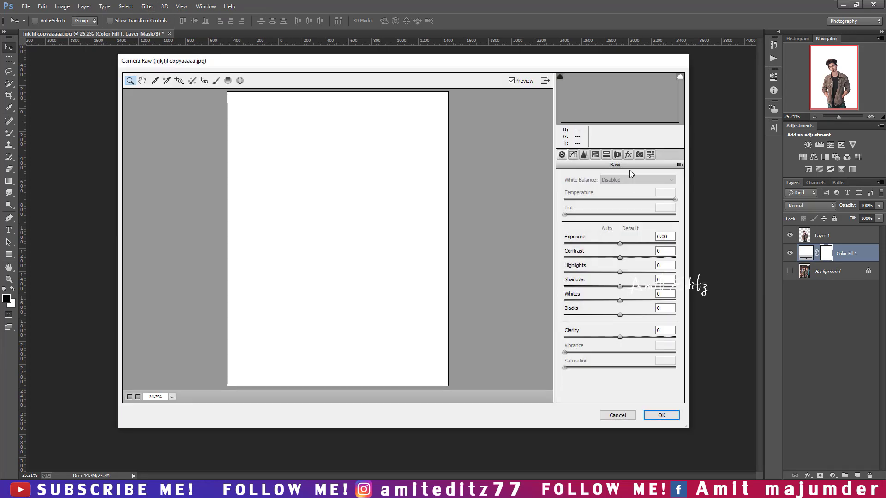
pyautogui.click(628, 154)
pyautogui.moveTo(620, 274)
pyautogui.mouseDown()
pyautogui.moveTo(588, 271)
pyautogui.moveTo(599, 289)
pyautogui.moveTo(583, 289)
pyautogui.mouseUp()
pyautogui.click(660, 415)
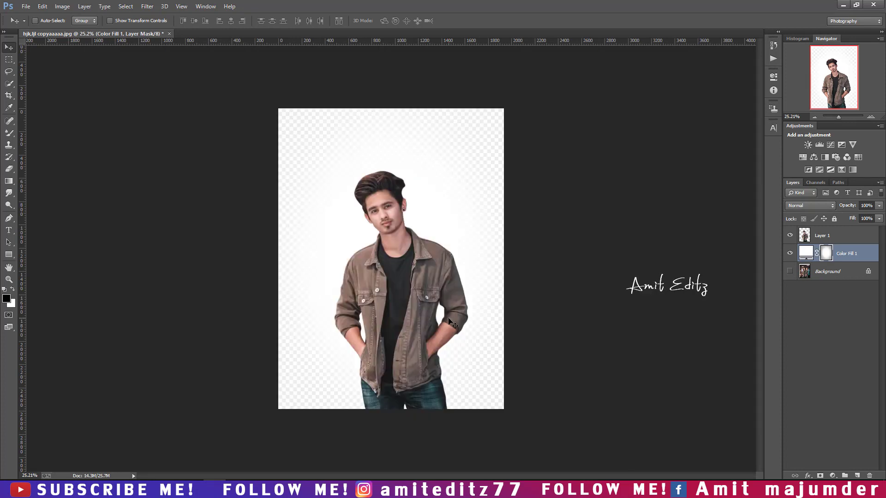
# - Delete the white Color Fill 1 layer and select Layer 1
pyautogui.hotkey('ctrl', '+')
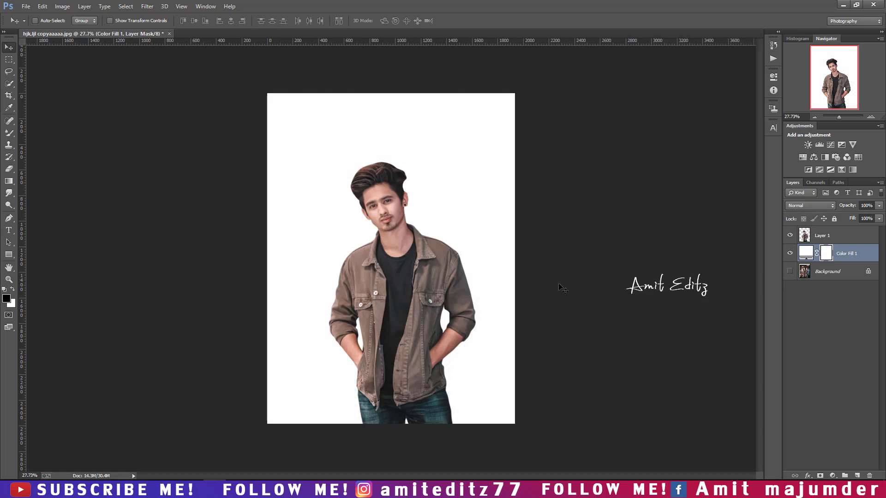
pyautogui.click(774, 76)
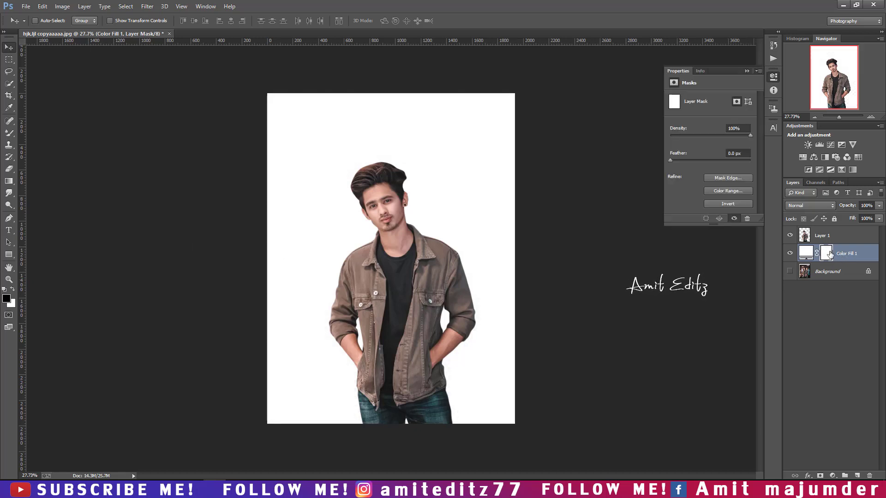
pyautogui.click(750, 72)
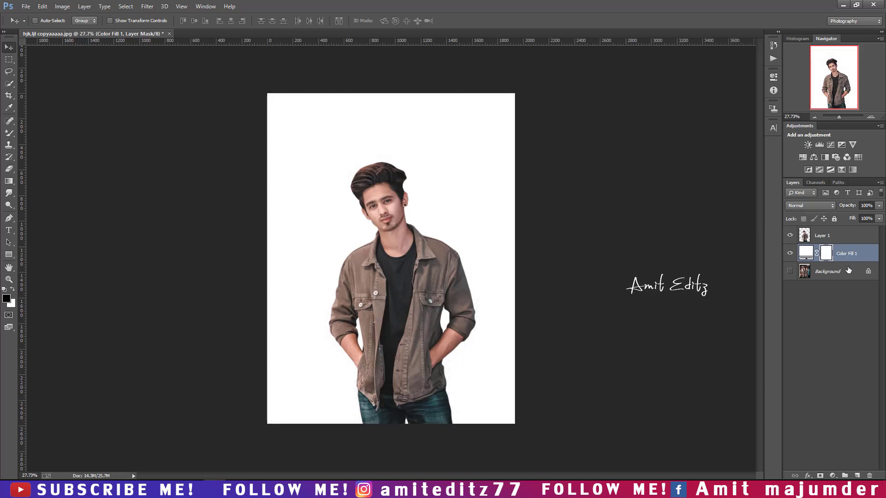
pyautogui.moveTo(847, 253); pyautogui.dragTo(869, 476)
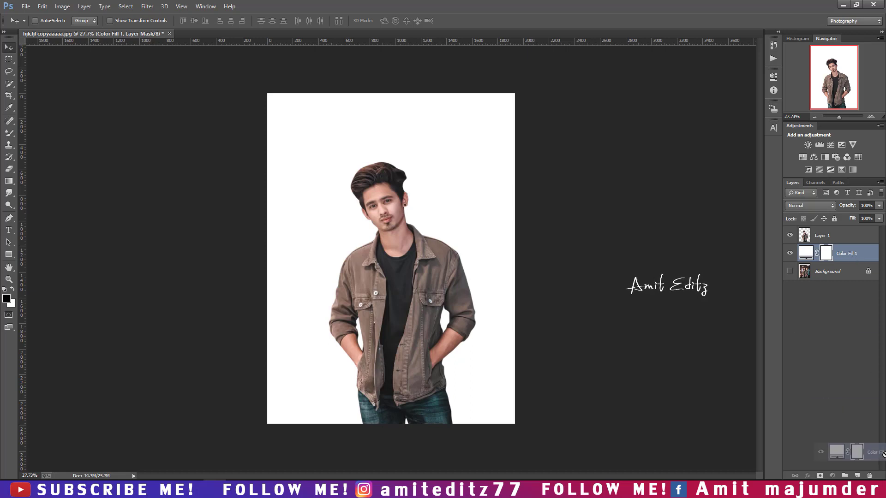
pyautogui.click(833, 476)
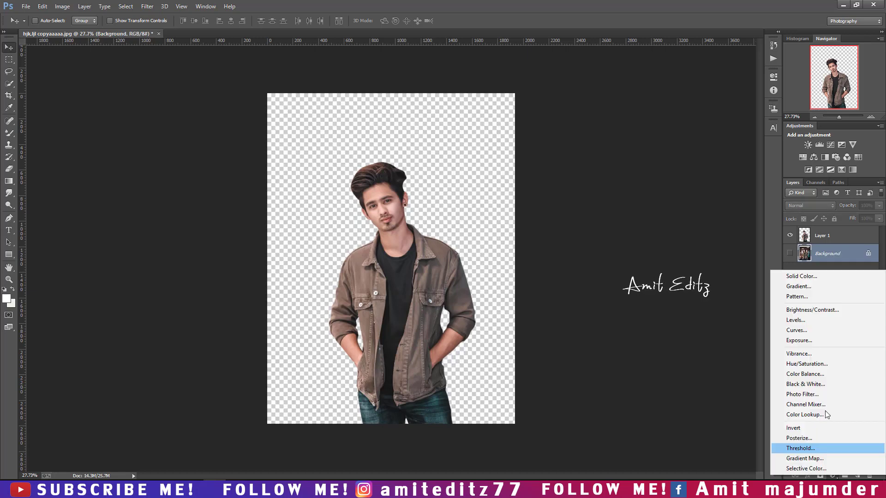
pyautogui.press('Escape')
pyautogui.click(827, 233)
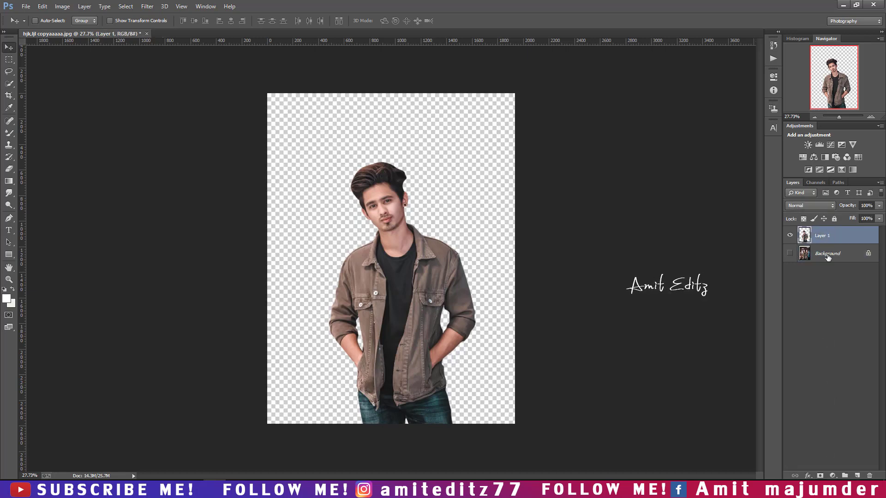
# - Add a Gradient fill layer using the Black, White preset
pyautogui.click(833, 476)
pyautogui.click(803, 287)
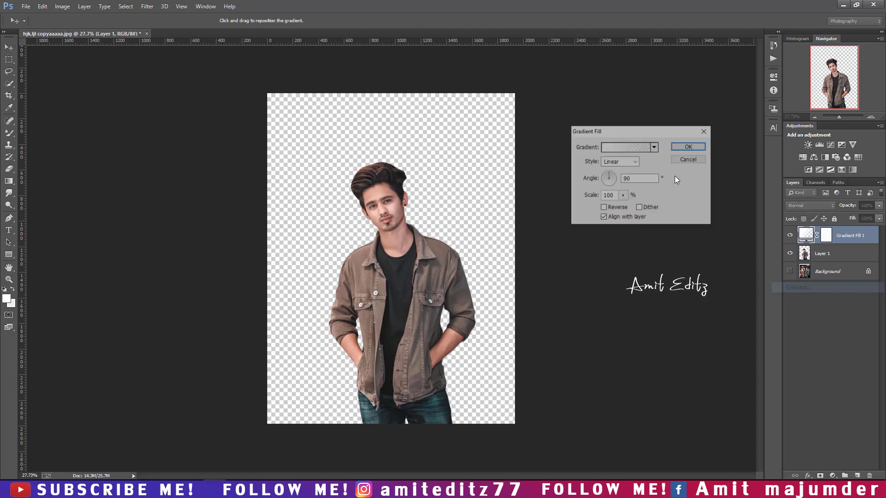
pyautogui.click(635, 148)
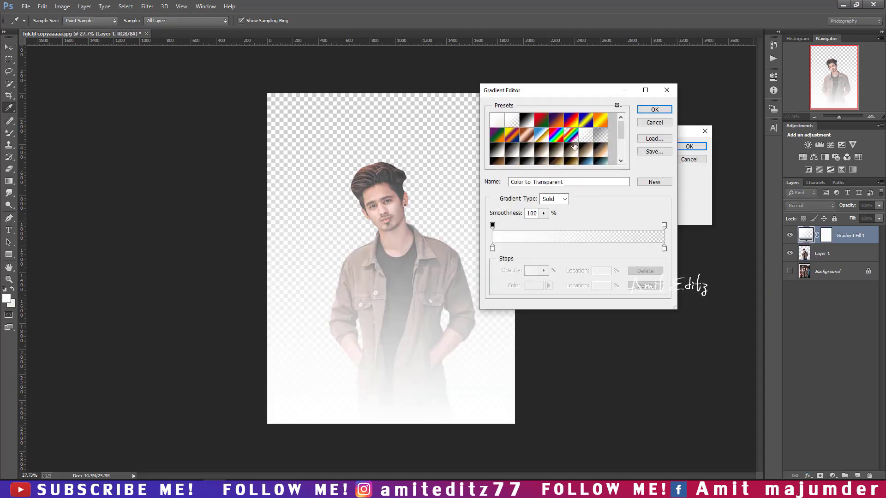
pyautogui.click(527, 121)
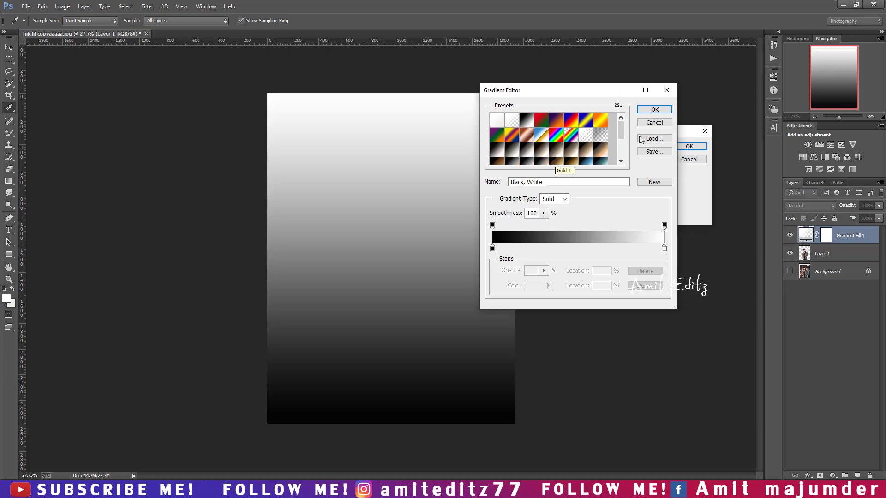
pyautogui.click(650, 110)
# - Make the gradient Radial and Reversed with scale raised to 169%
pyautogui.click(623, 161)
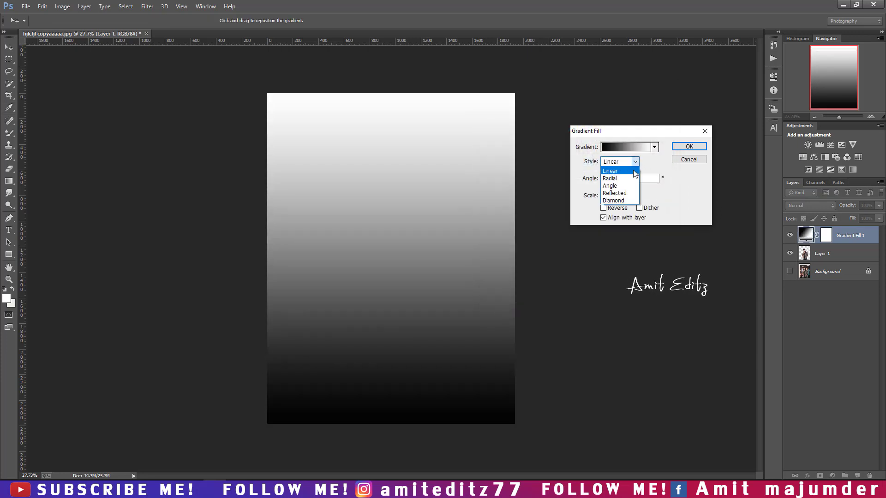
pyautogui.click(626, 179)
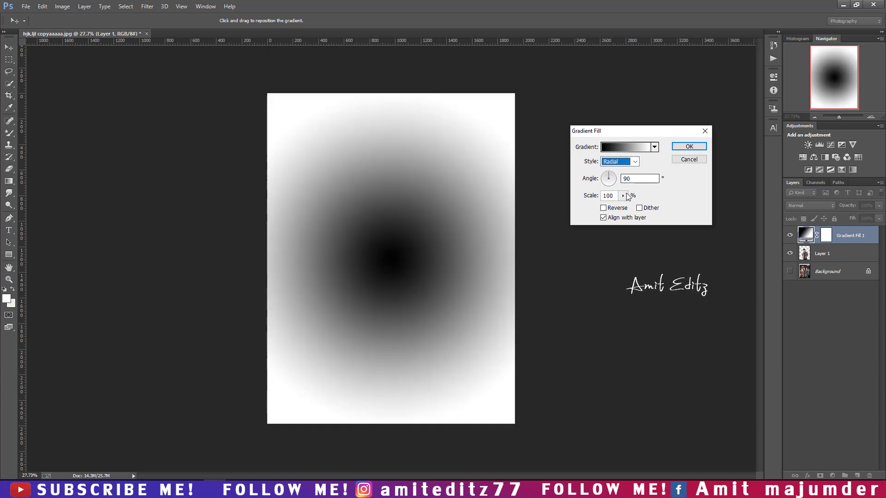
pyautogui.click(604, 209)
pyautogui.click(622, 196)
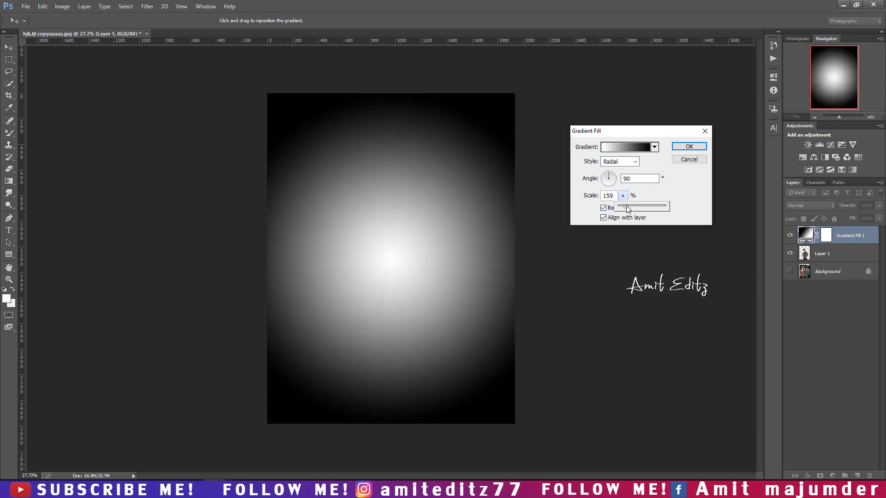
pyautogui.moveTo(628, 209); pyautogui.dragTo(628, 209)
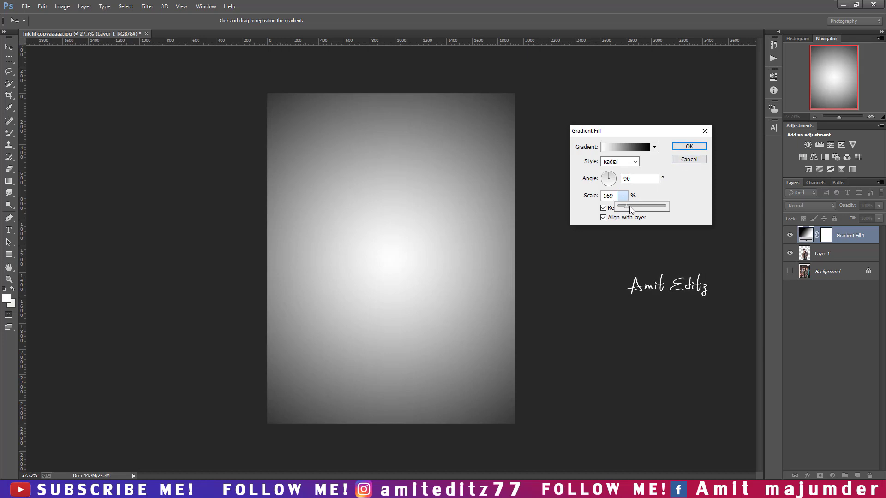
pyautogui.moveTo(627, 206); pyautogui.dragTo(629, 206)
pyautogui.click(684, 152)
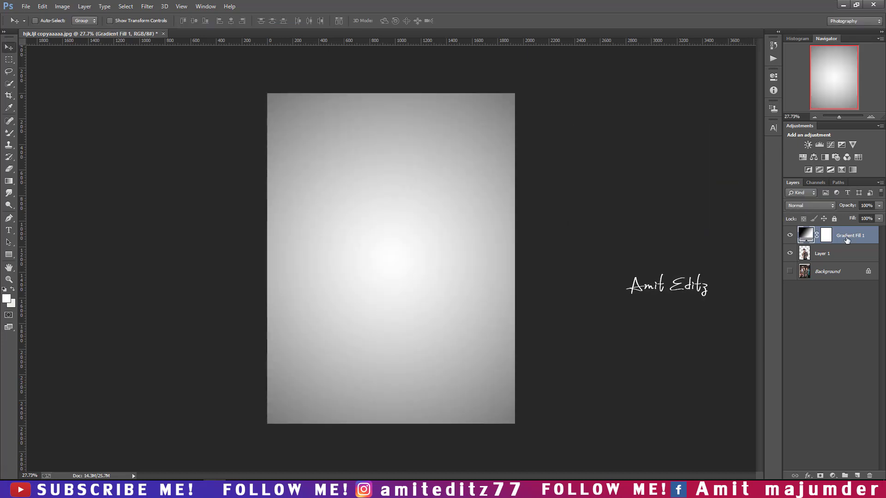
# - Move the gradient fill layer beneath the man's layer and select Layer 1
pyautogui.moveTo(849, 236); pyautogui.dragTo(847, 260)
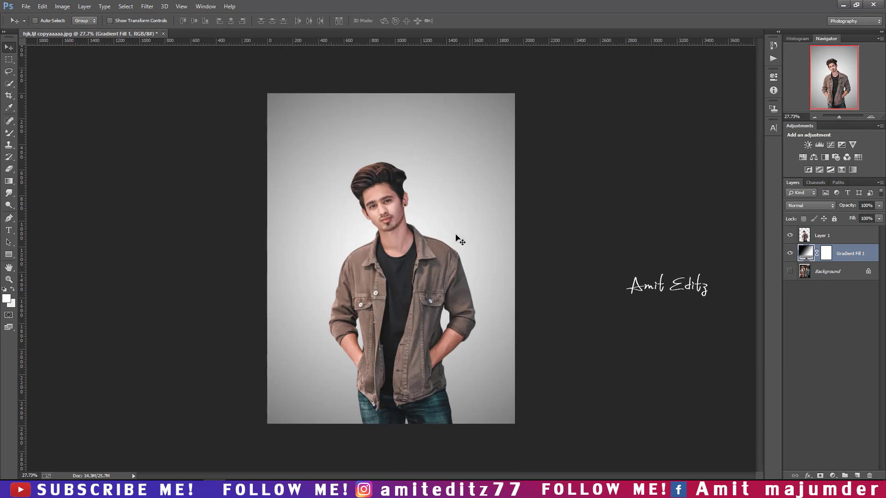
pyautogui.scroll(1, 412, 229)
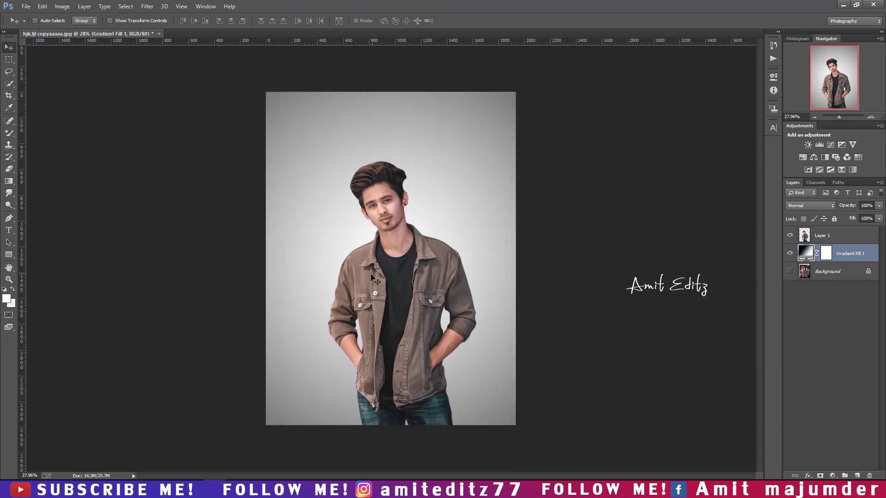
pyautogui.click(832, 239)
pyautogui.scroll(3, 453, 223)
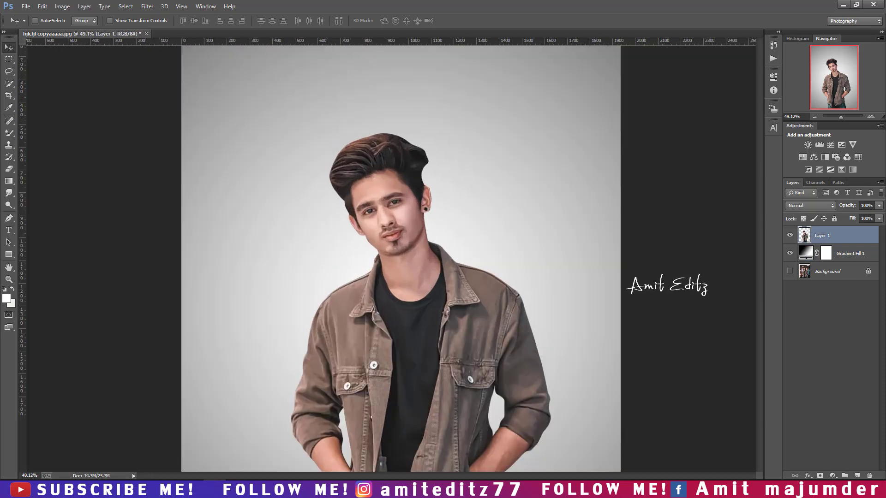
pyautogui.scroll(1, 337, 141)
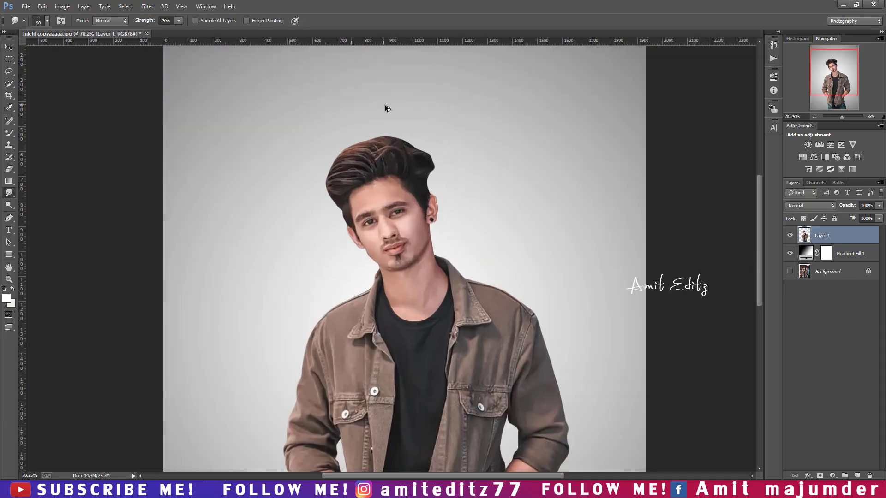
pyautogui.scroll(2, 386, 105)
# - With Smudge preset 172 at size 55, pull hair strands out along the top and left edges
pyautogui.rightClick(418, 174)
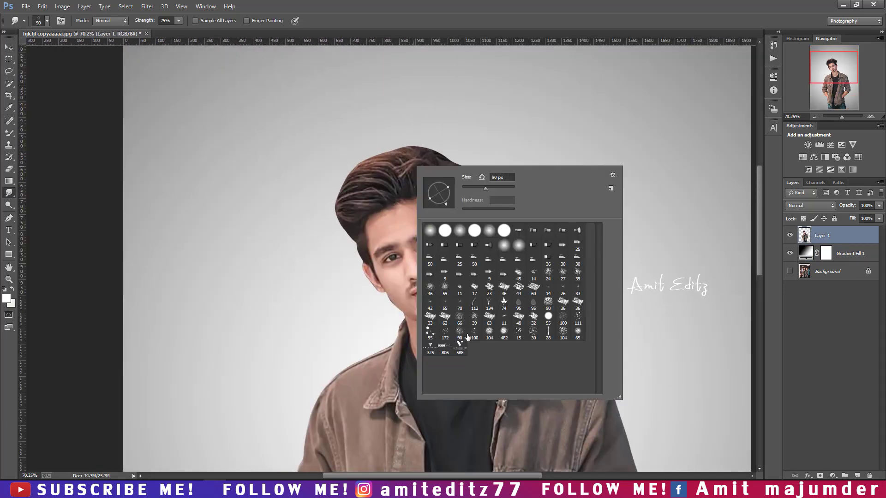
pyautogui.click(450, 333)
pyautogui.moveTo(392, 175); pyautogui.dragTo(348, 170)
pyautogui.scroll(2, 388, 139)
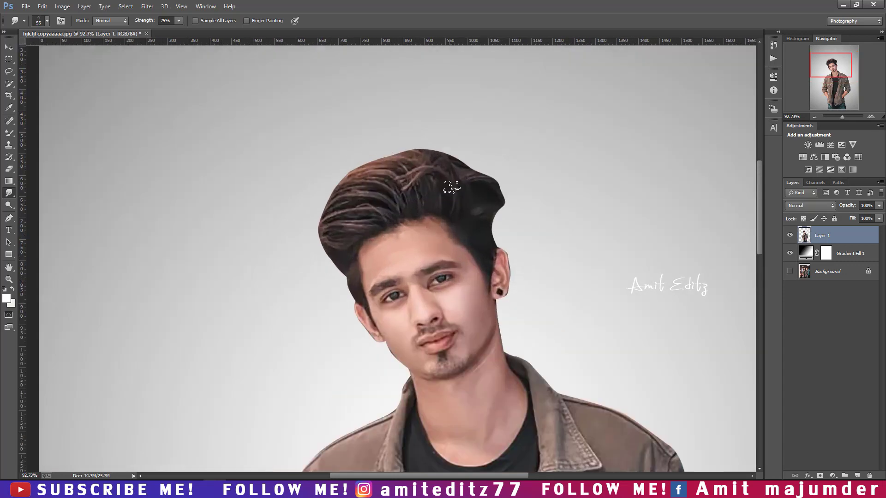
pyautogui.moveTo(459, 178)
pyautogui.mouseDown()
pyautogui.moveTo(434, 148)
pyautogui.moveTo(376, 148)
pyautogui.moveTo(380, 159)
pyautogui.mouseUp()
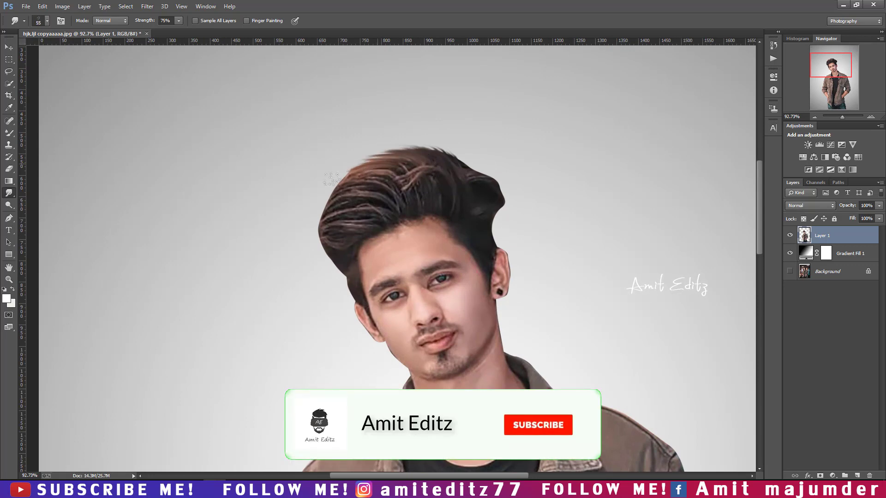
pyautogui.moveTo(345, 202); pyautogui.dragTo(325, 181)
pyautogui.moveTo(344, 219); pyautogui.dragTo(319, 197)
pyautogui.moveTo(339, 249)
pyautogui.mouseDown()
pyautogui.moveTo(314, 214)
pyautogui.moveTo(316, 233)
pyautogui.mouseUp()
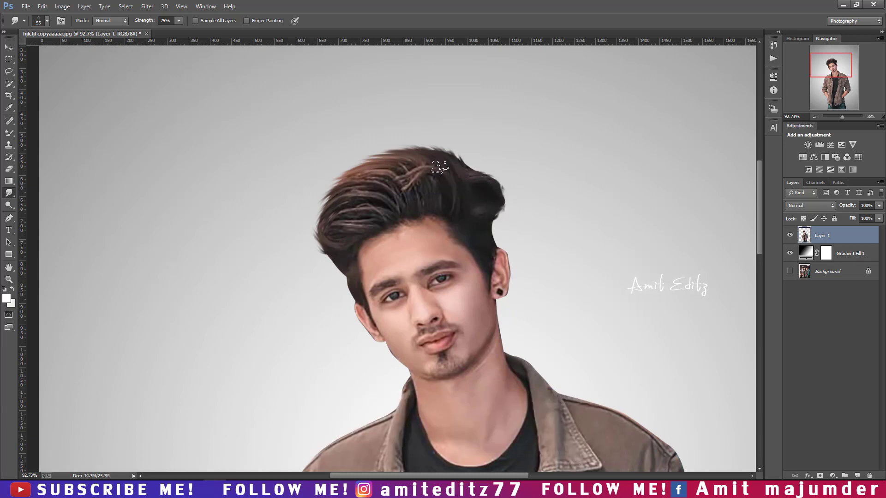
pyautogui.scroll(-2, 435, 240)
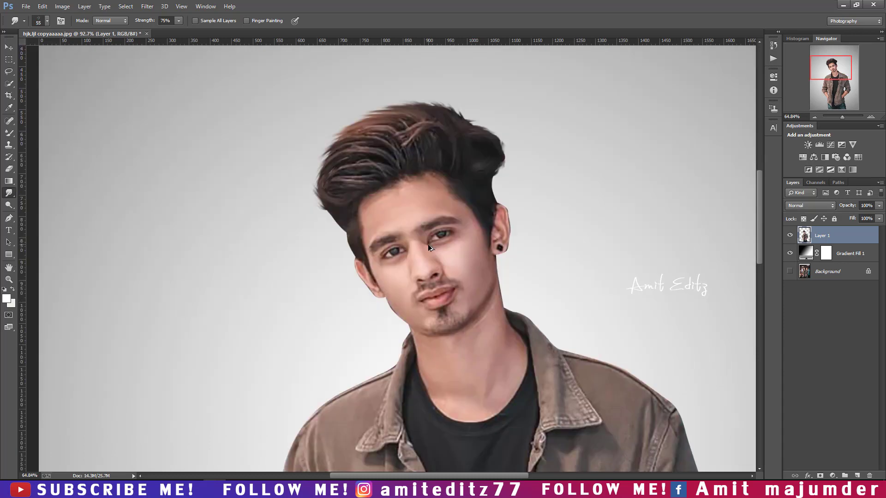
pyautogui.scroll(-3, 429, 244)
pyautogui.click(9, 132)
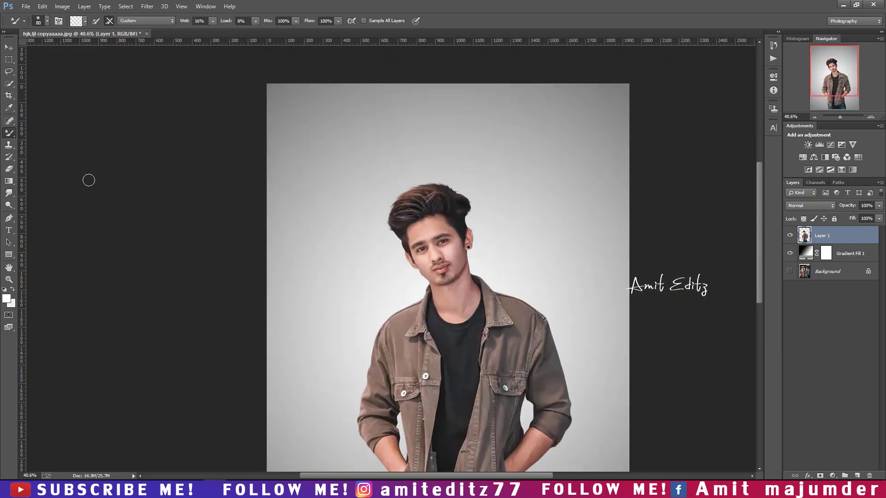
pyautogui.scroll(2, 438, 240)
pyautogui.rightClick(9, 134)
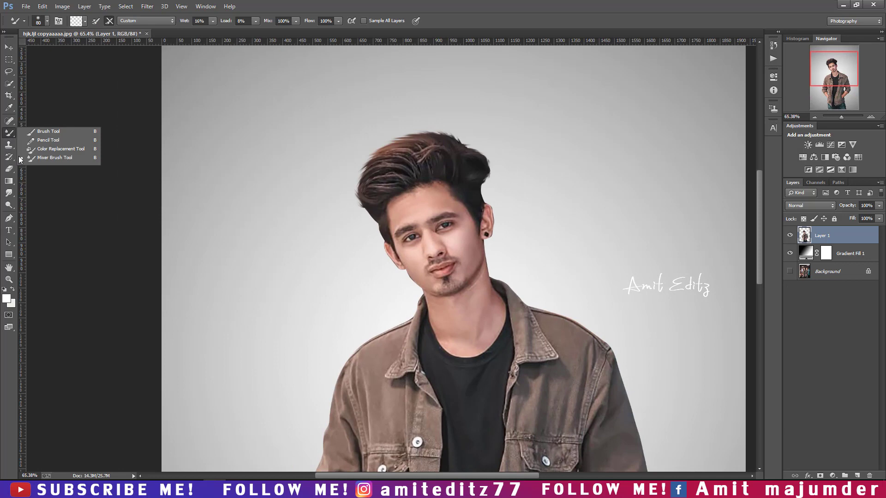
pyautogui.click(50, 157)
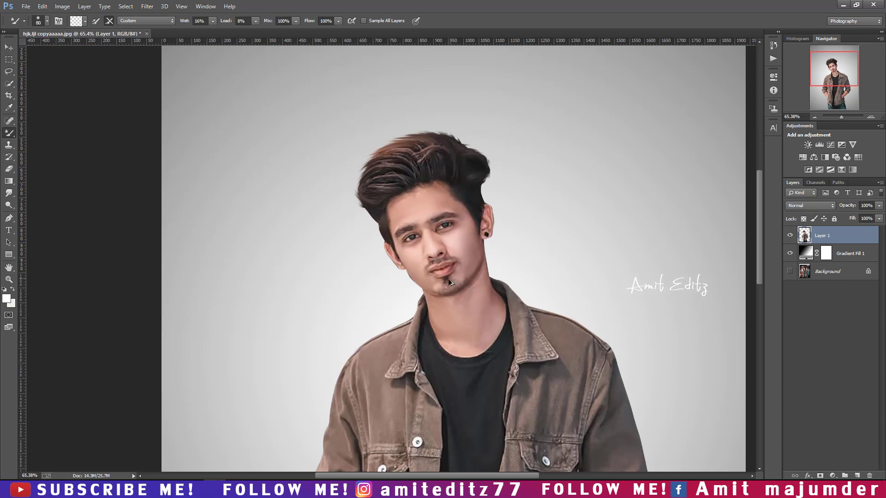
pyautogui.scroll(-3, 450, 283)
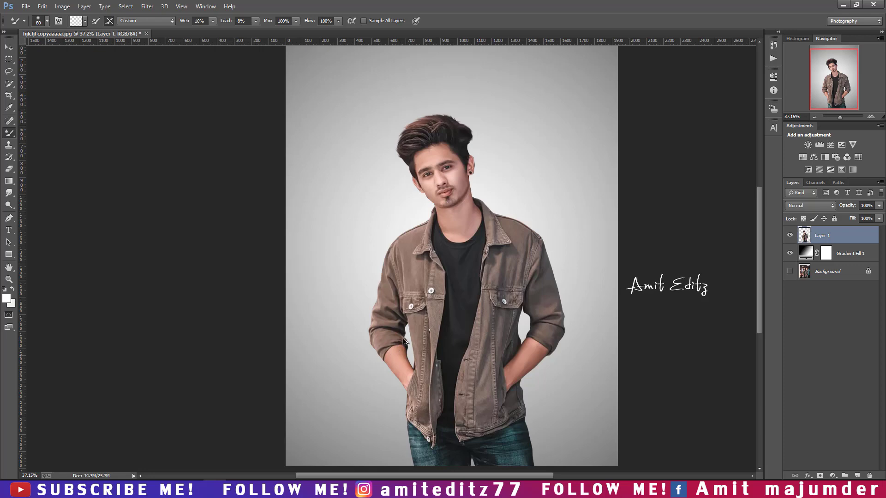
pyautogui.scroll(-3, 404, 341)
pyautogui.scroll(1, 406, 308)
pyautogui.click(8, 47)
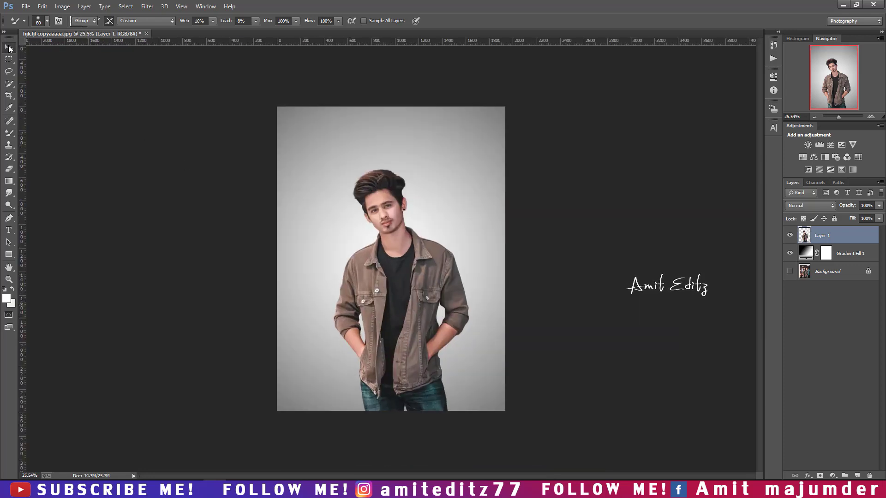
pyautogui.scroll(2, 319, 176)
pyautogui.scroll(-1, 320, 177)
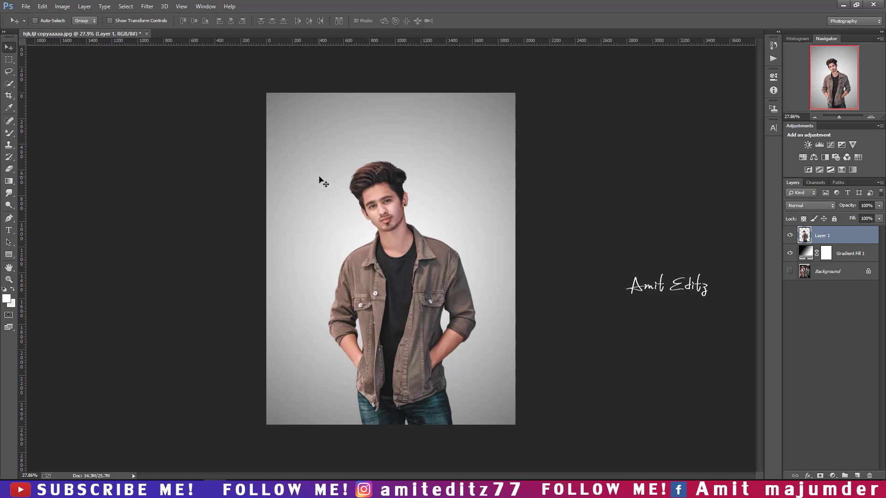
# - Add a new empty layer above Layer 1 and switch to the Brush tool
pyautogui.click(854, 475)
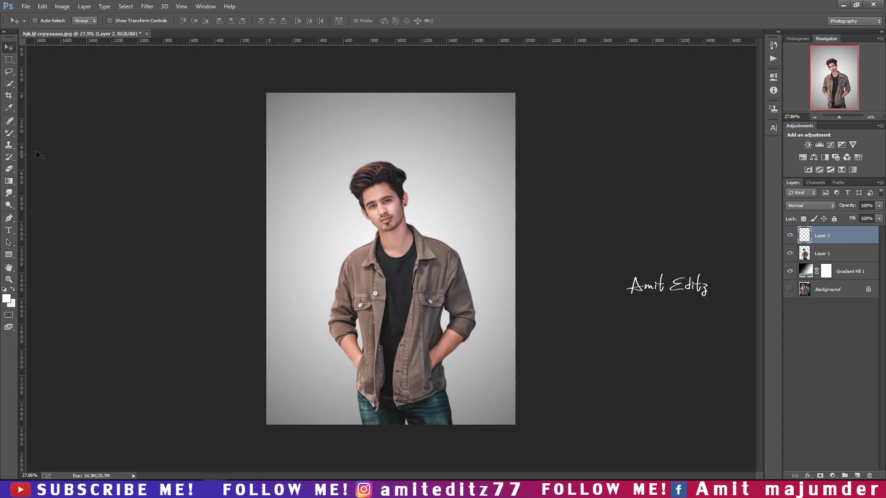
pyautogui.rightClick(16, 135)
pyautogui.click(46, 133)
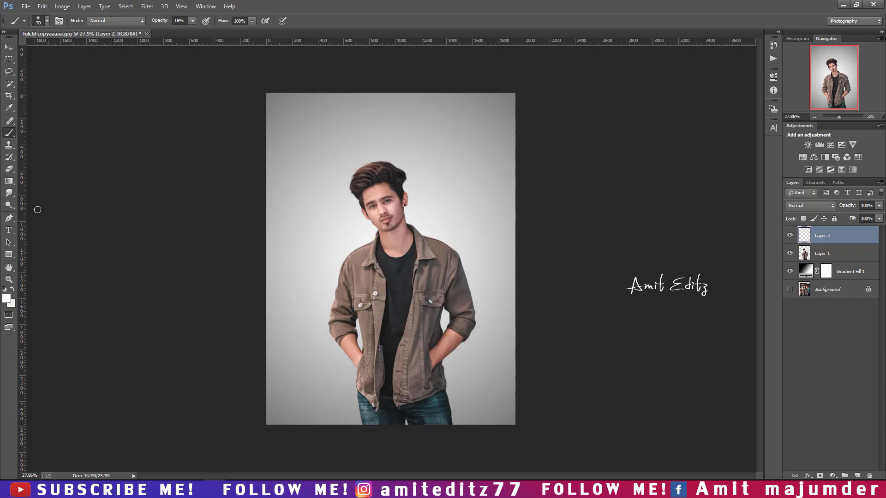
# - Set the foreground colour to bright pink e90b59
pyautogui.click(7, 299)
pyautogui.click(588, 136)
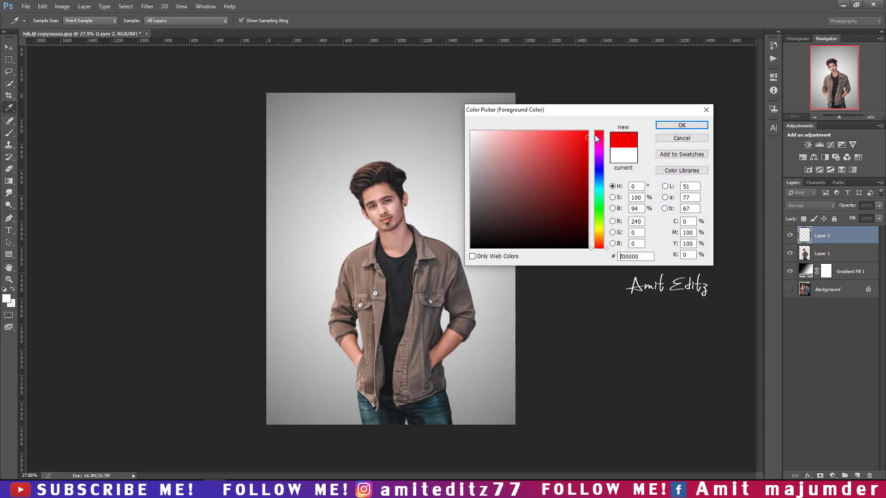
pyautogui.click(599, 142)
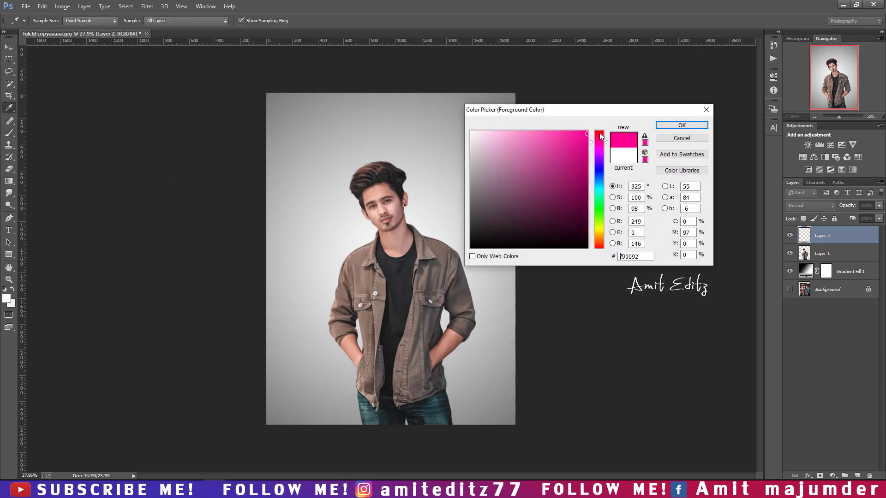
pyautogui.click(588, 155)
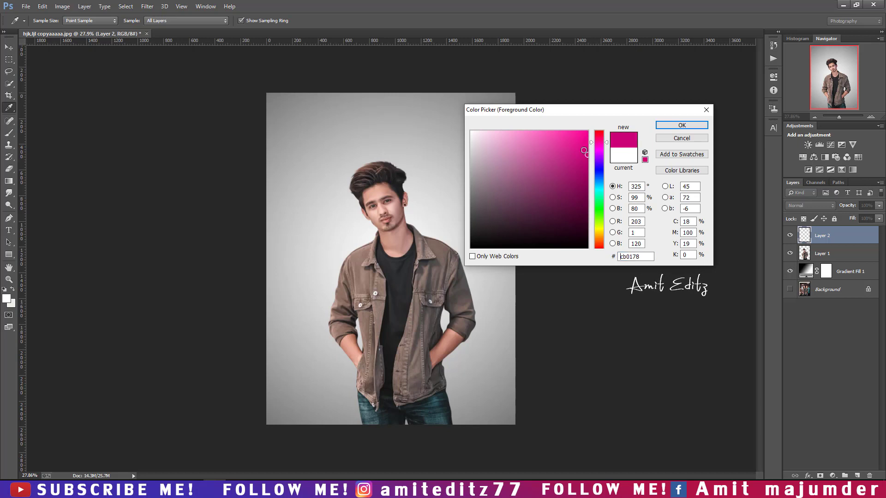
pyautogui.click(600, 137)
pyautogui.click(583, 141)
pyautogui.click(657, 126)
# - Paint a soft pink blob beside the shoulder with a brush of about 1500 px
pyautogui.press('b')
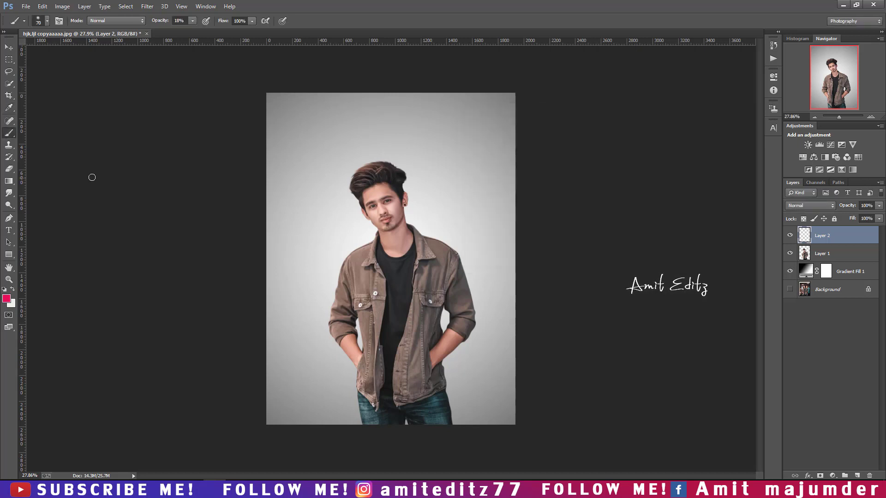
pyautogui.moveTo(428, 214); pyautogui.dragTo(522, 240)
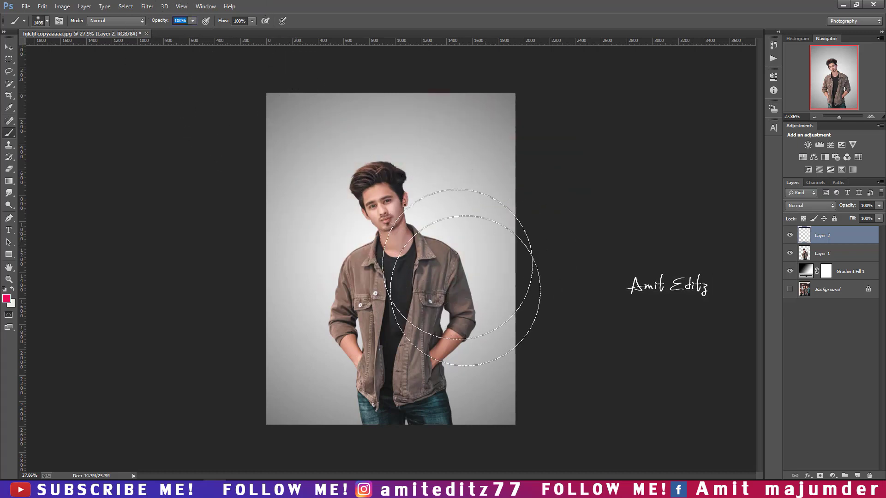
pyautogui.click(457, 243)
# - Scale the pink glow up to about 234%, shift it right, and commit the transform
pyautogui.hotkey('ctrl', 't')
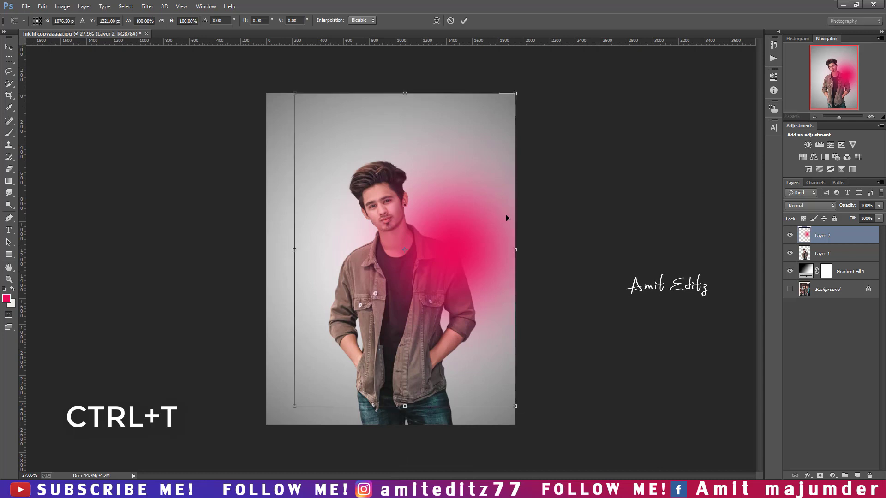
pyautogui.moveTo(516, 91); pyautogui.dragTo(577, 7)
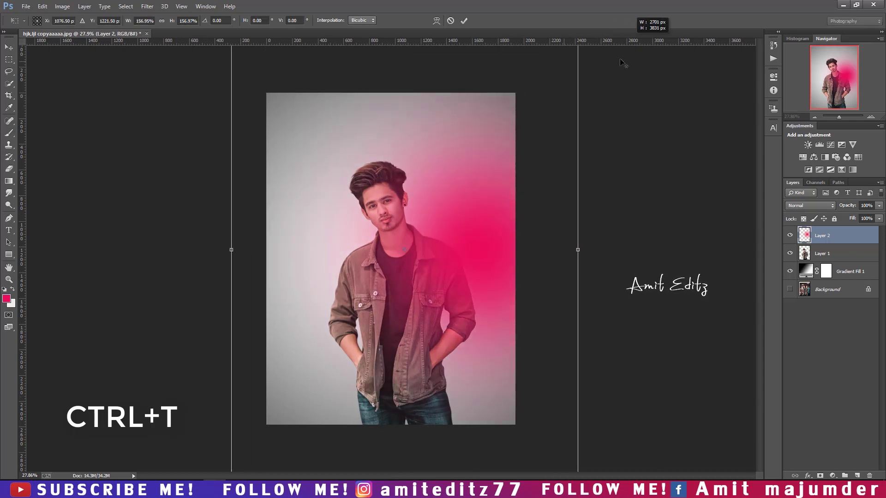
pyautogui.moveTo(409, 197); pyautogui.dragTo(466, 203)
pyautogui.scroll(-3, 519, 336)
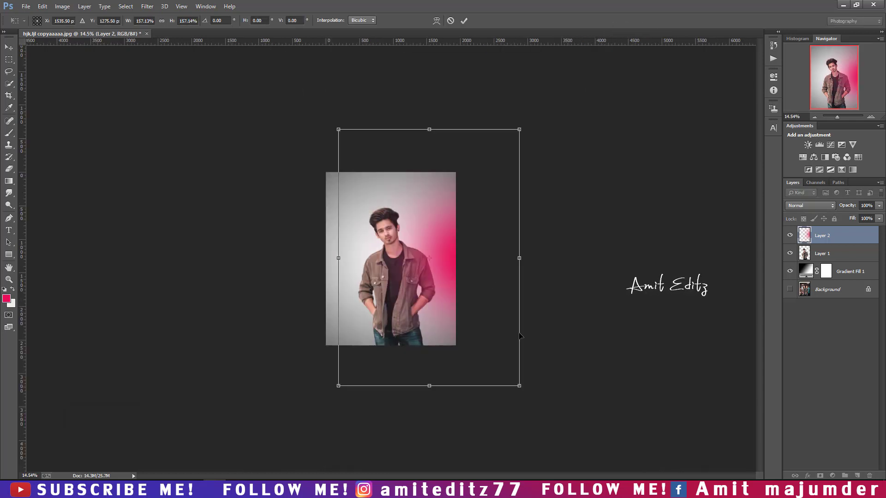
pyautogui.moveTo(519, 386); pyautogui.dragTo(564, 465)
pyautogui.moveTo(500, 365); pyautogui.dragTo(492, 380)
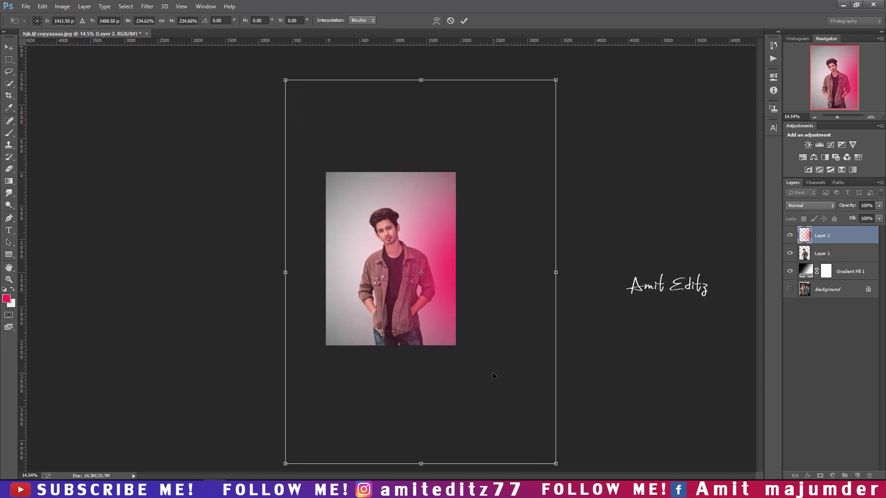
pyautogui.moveTo(492, 356); pyautogui.dragTo(491, 349)
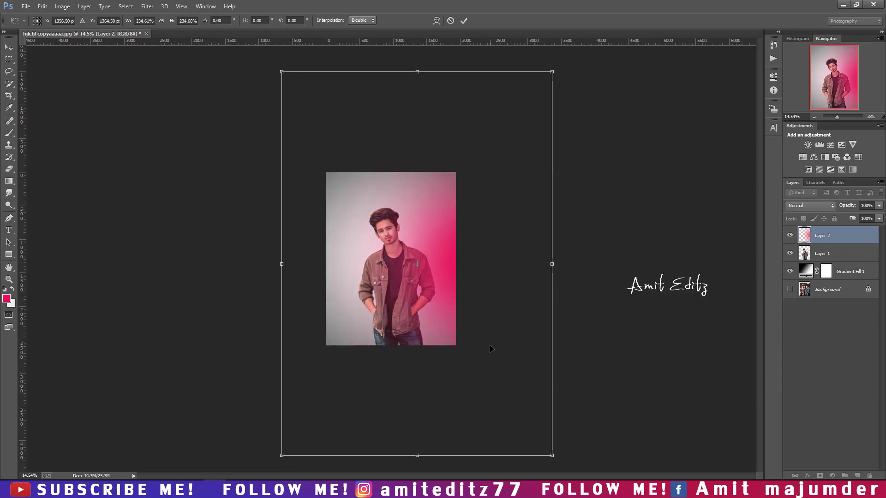
pyautogui.press('b')
pyautogui.press('Return')
pyautogui.scroll(3, 488, 327)
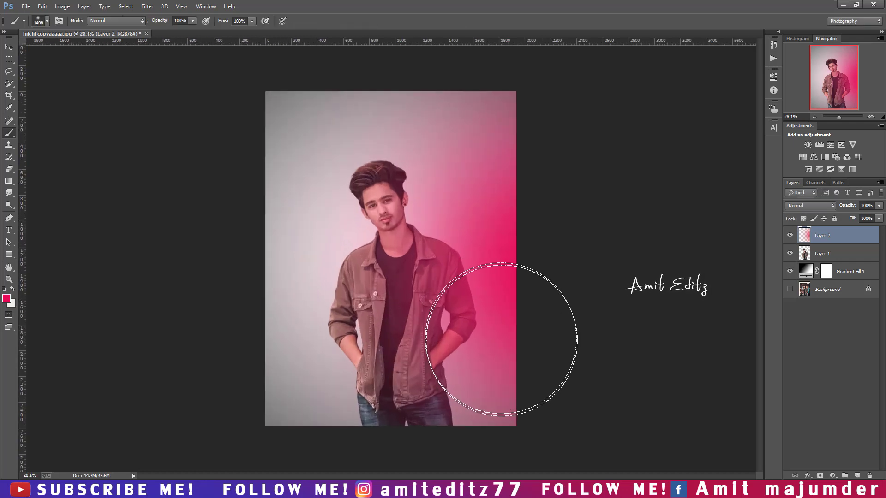
pyautogui.click(9, 47)
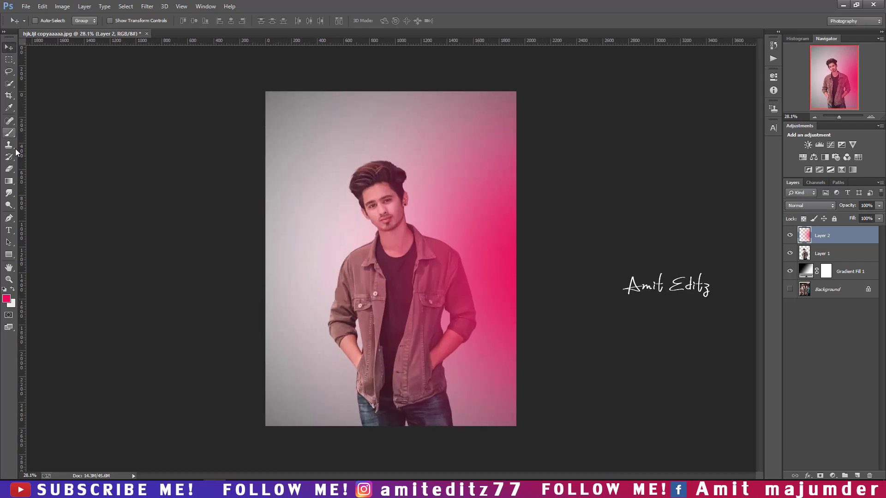
# - Set the foreground colour to blue 233cf6
pyautogui.click(7, 301)
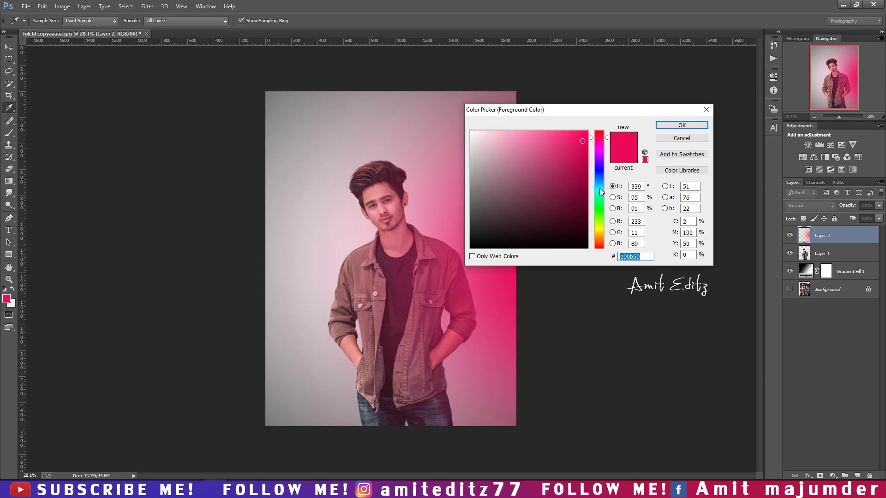
pyautogui.moveTo(599, 188); pyautogui.dragTo(599, 179)
pyautogui.moveTo(584, 141); pyautogui.dragTo(586, 137)
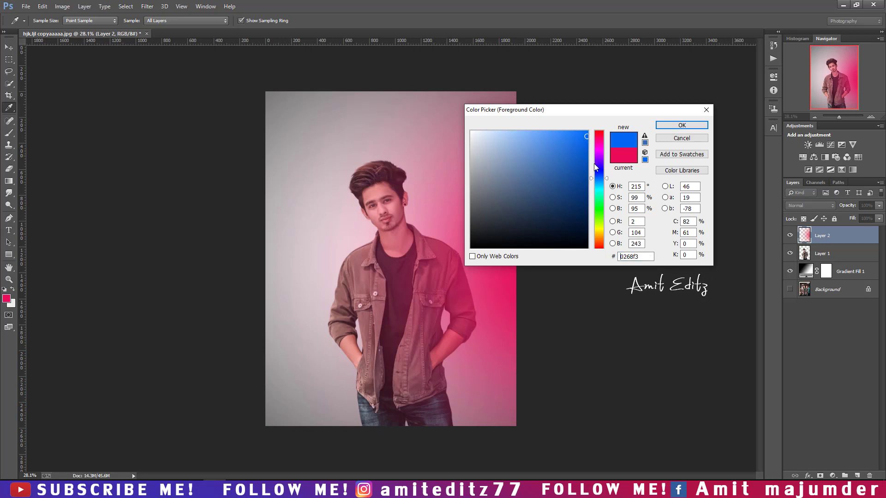
pyautogui.click(599, 172)
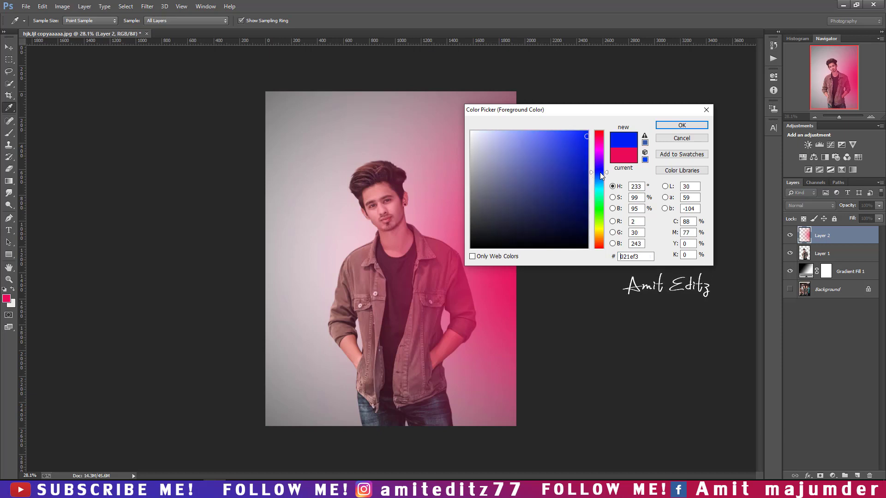
pyautogui.click(568, 137)
pyautogui.click(572, 136)
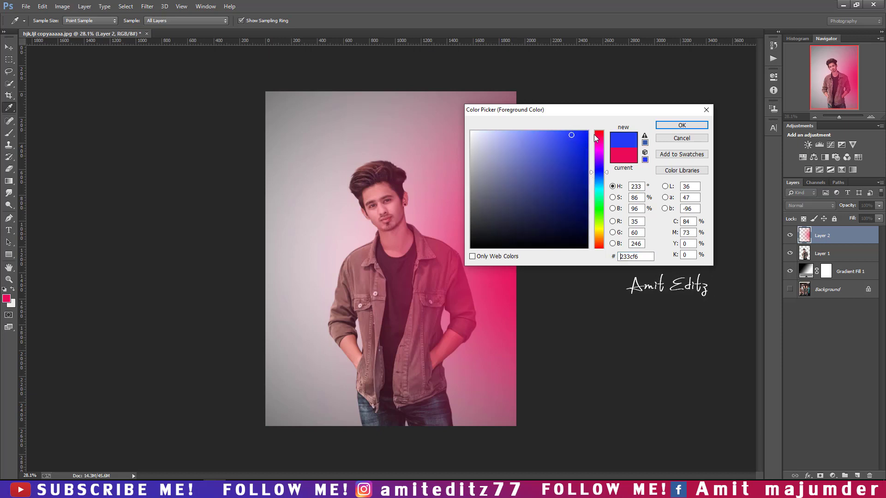
pyautogui.click(682, 126)
pyautogui.press('v')
# - Paint a soft blue glow left of the head on Layer 2, then cancel the started transform
pyautogui.click(9, 122)
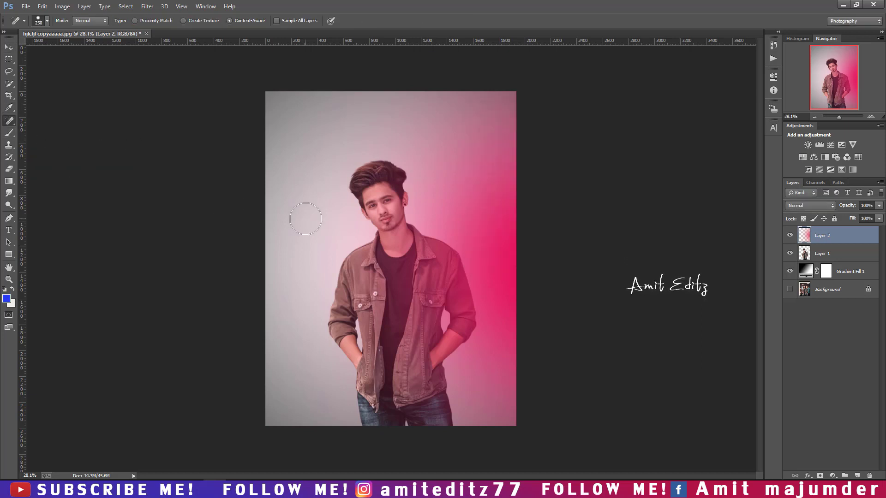
pyautogui.click(308, 230)
pyautogui.click(435, 184)
pyautogui.click(8, 133)
pyautogui.click(304, 227)
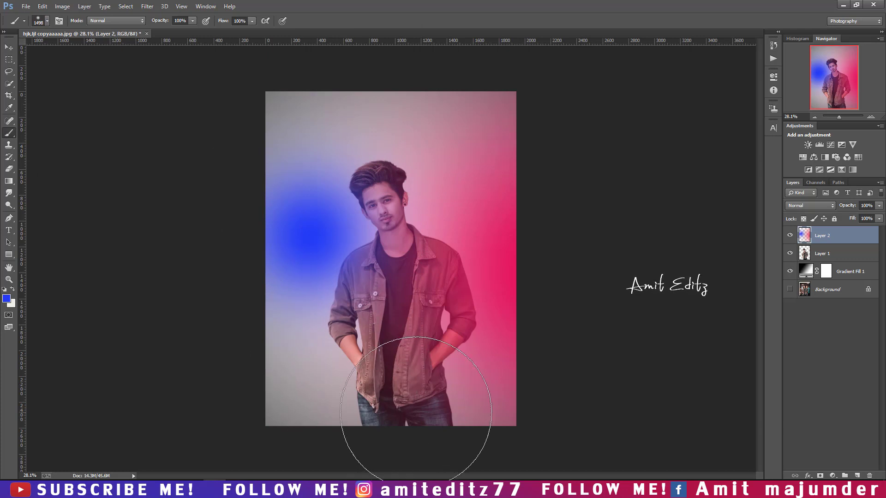
pyautogui.hotkey('ctrl', 't')
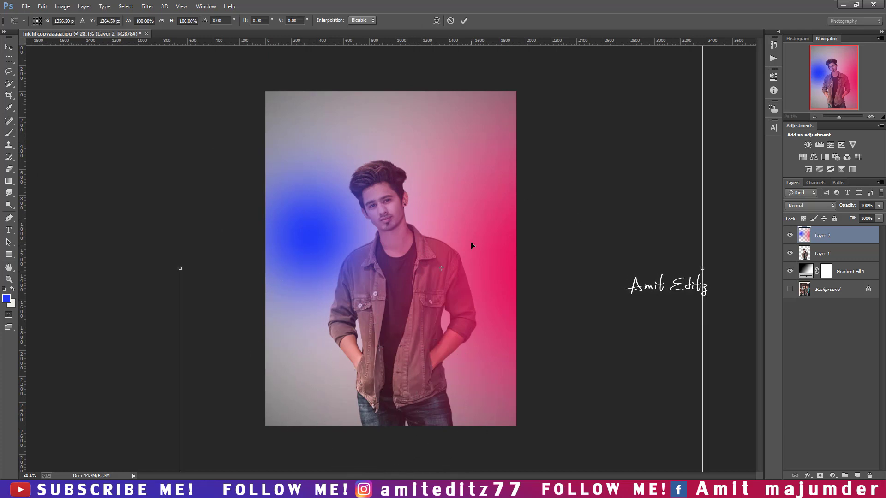
pyautogui.scroll(-3, 471, 245)
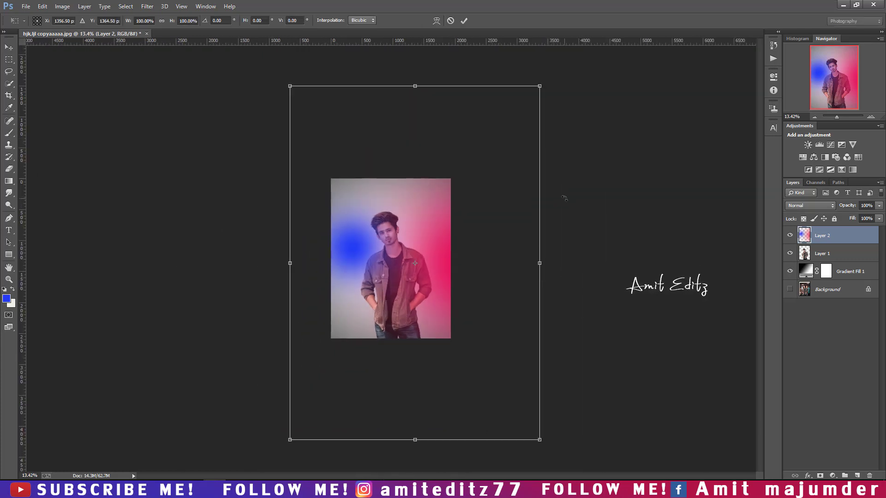
pyautogui.press('Escape')
# - Undo the blue blob on Layer 2 and paint a blue spot at the left edge on a new layer
pyautogui.hotkey('ctrl', 'z')
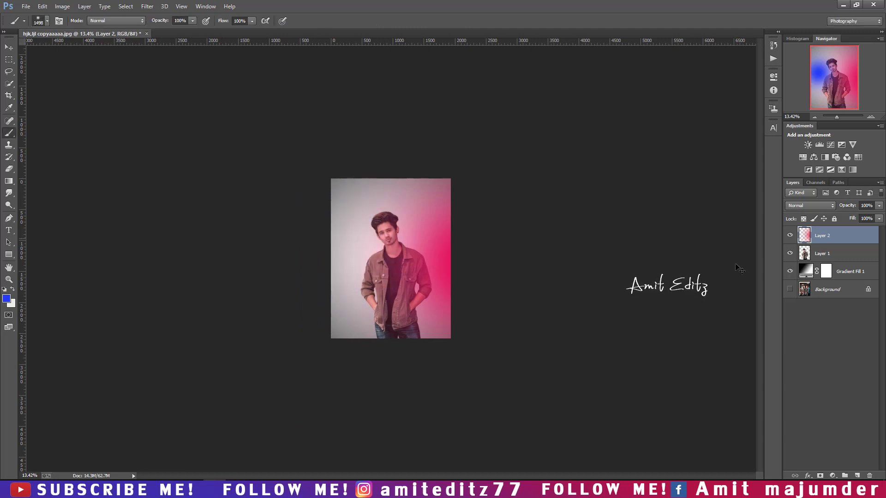
pyautogui.click(856, 476)
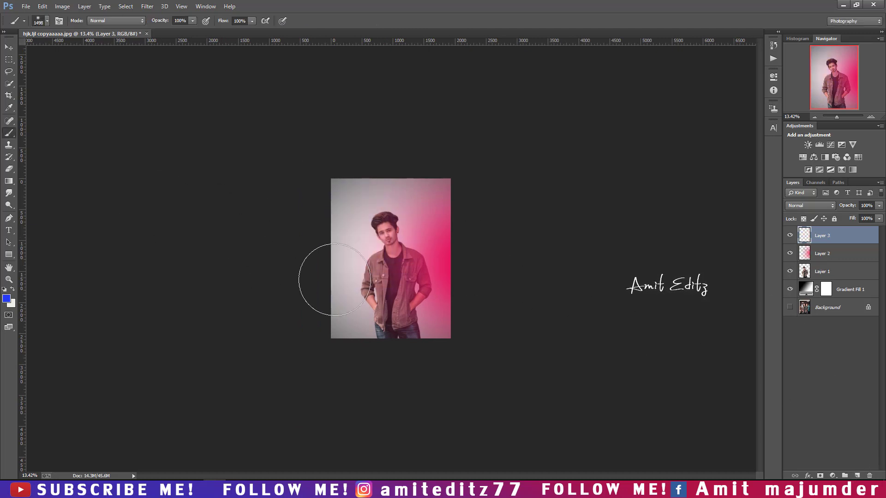
pyautogui.click(341, 261)
# - Scale the blue glow to about 255%, position it across the left side, and fit the image on screen
pyautogui.hotkey('ctrl', 't')
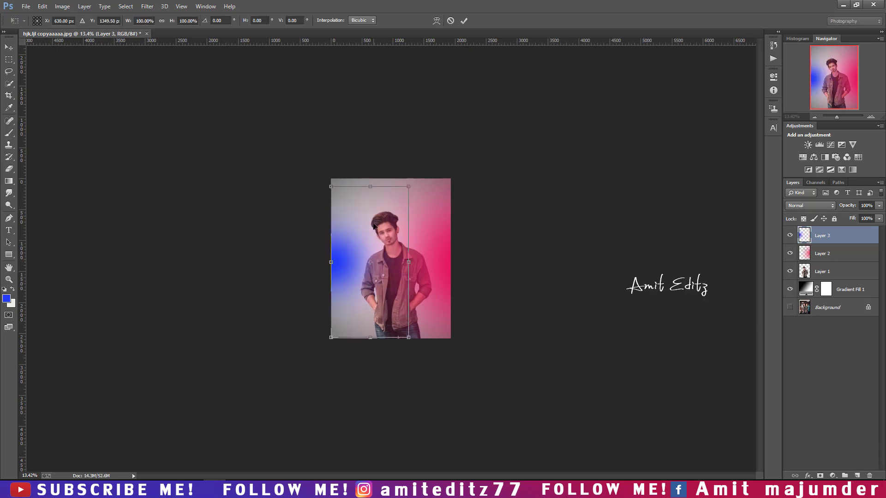
pyautogui.moveTo(408, 186); pyautogui.dragTo(469, 69)
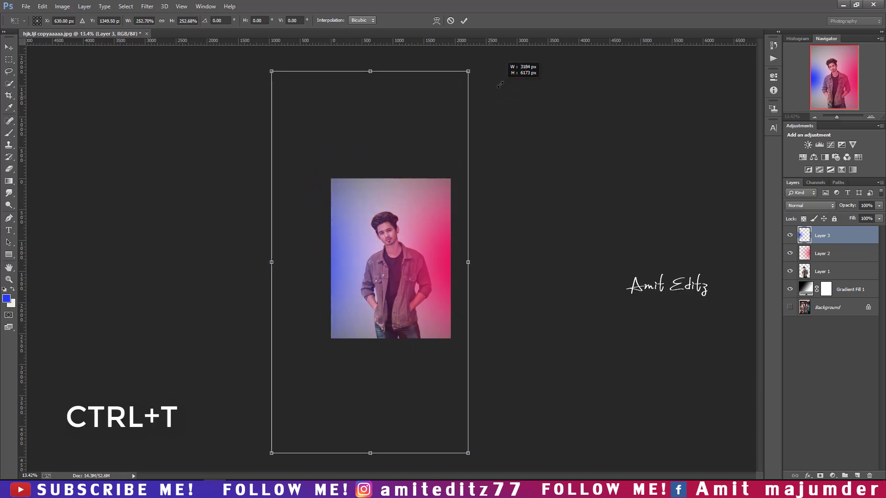
pyautogui.moveTo(376, 233); pyautogui.dragTo(377, 227)
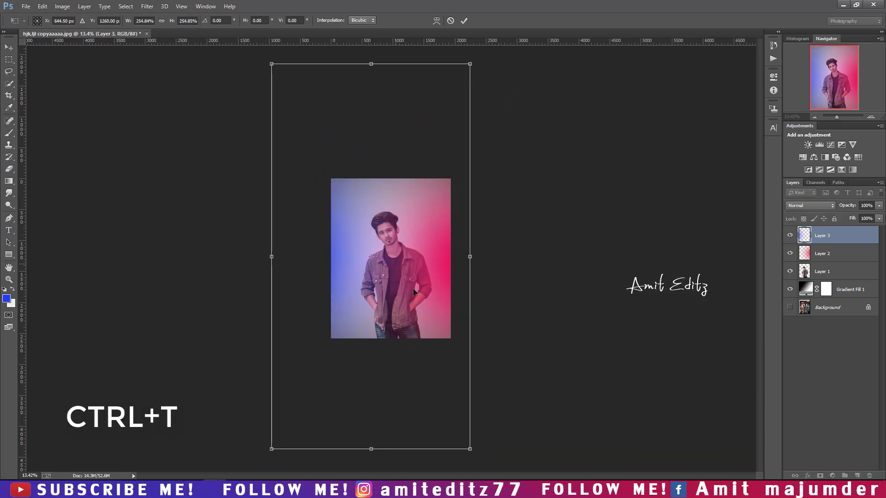
pyautogui.moveTo(419, 359); pyautogui.dragTo(446, 365)
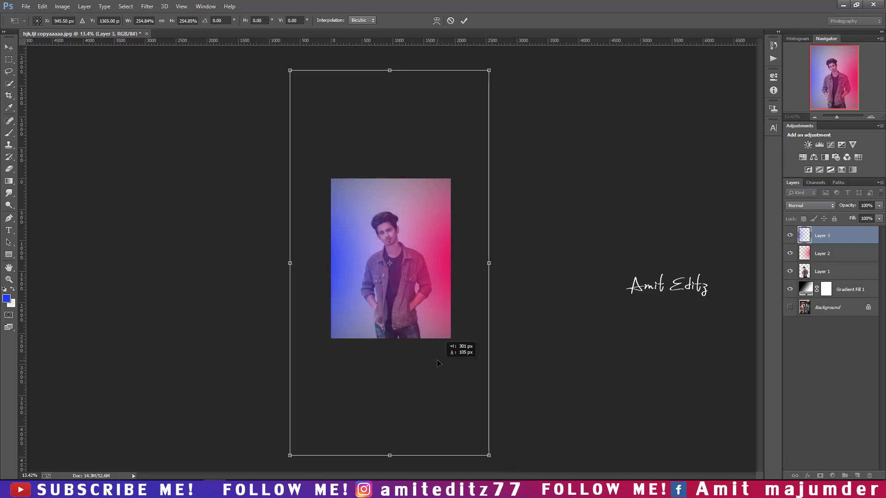
pyautogui.moveTo(444, 361); pyautogui.dragTo(440, 361)
pyautogui.press('Return')
pyautogui.hotkey('ctrl', '0')
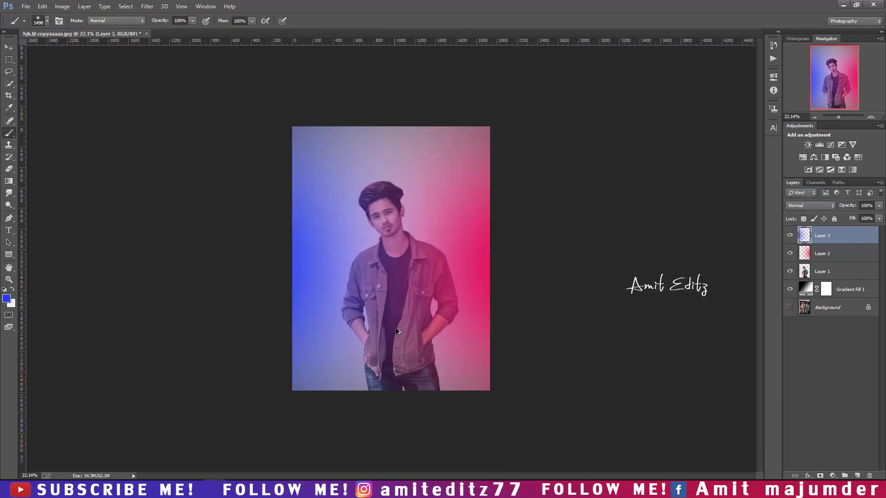
pyautogui.click(8, 47)
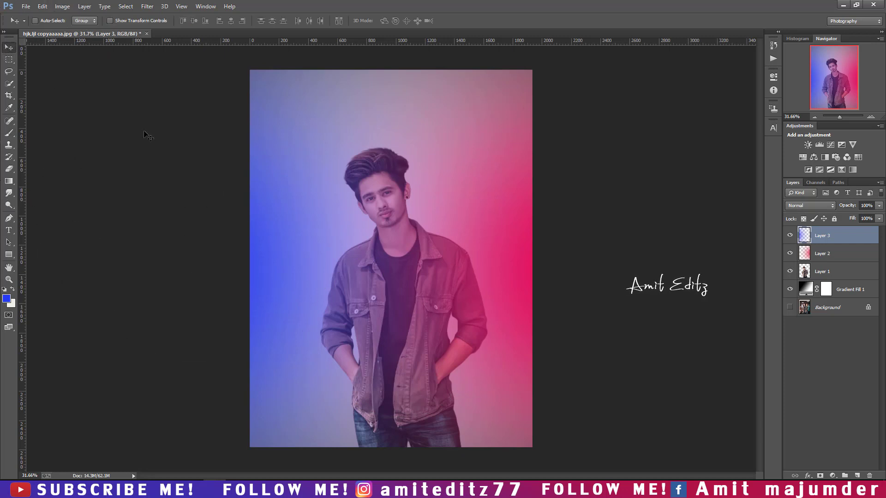
pyautogui.scroll(-1, 353, 221)
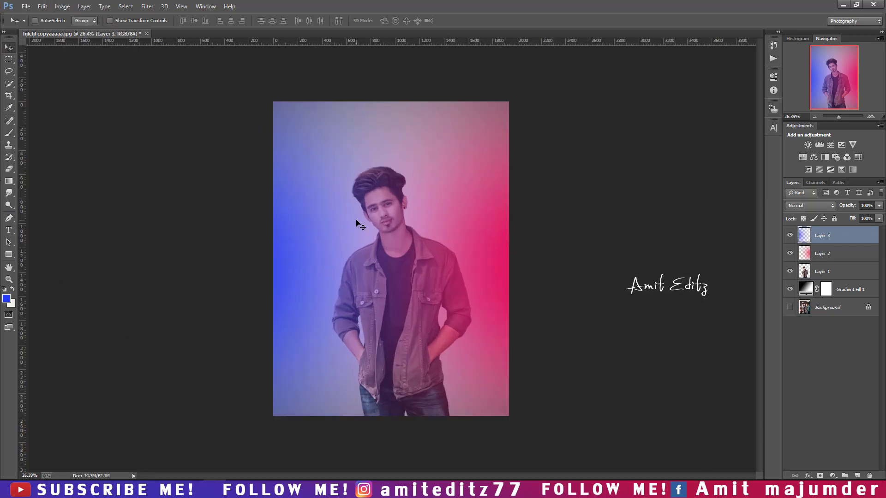
pyautogui.scroll(1, 356, 222)
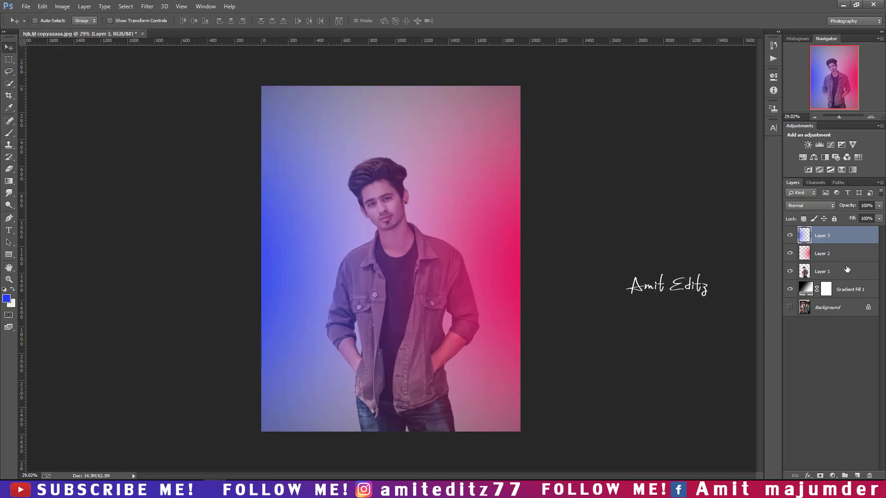
pyautogui.click(820, 475)
pyautogui.click(9, 132)
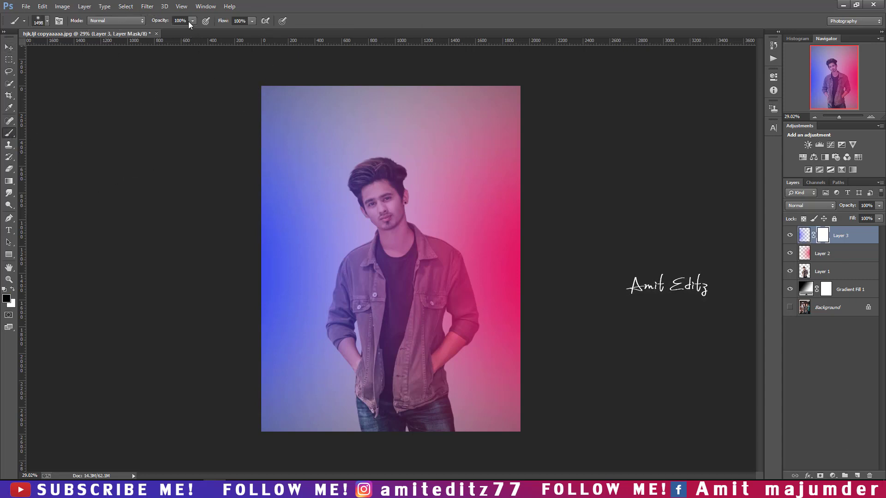
pyautogui.click(180, 20)
pyautogui.write('1')
pyautogui.press('Return')
pyautogui.moveTo(369, 185)
pyautogui.mouseDown()
pyautogui.moveTo(358, 192)
pyautogui.moveTo(392, 213)
pyautogui.moveTo(383, 295)
pyautogui.moveTo(384, 194)
pyautogui.moveTo(393, 235)
pyautogui.moveTo(384, 357)
pyautogui.moveTo(369, 295)
pyautogui.mouseUp()
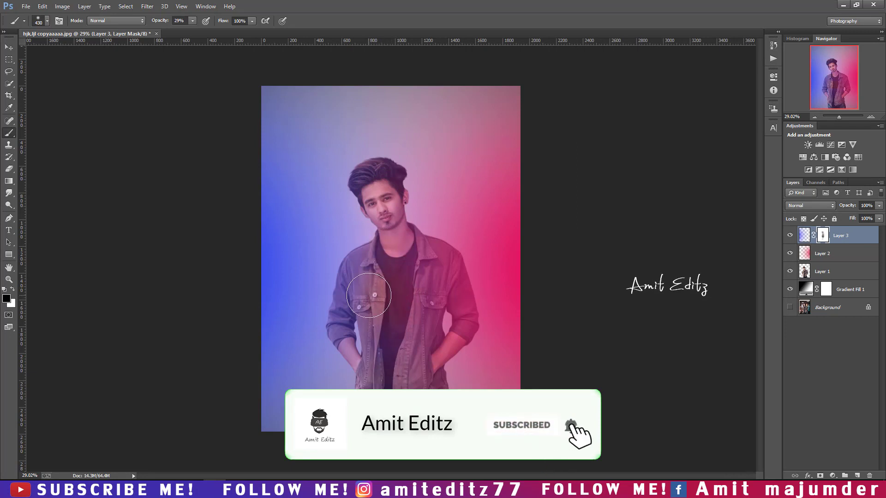
pyautogui.click(179, 20)
pyautogui.write('18')
pyautogui.press('Return')
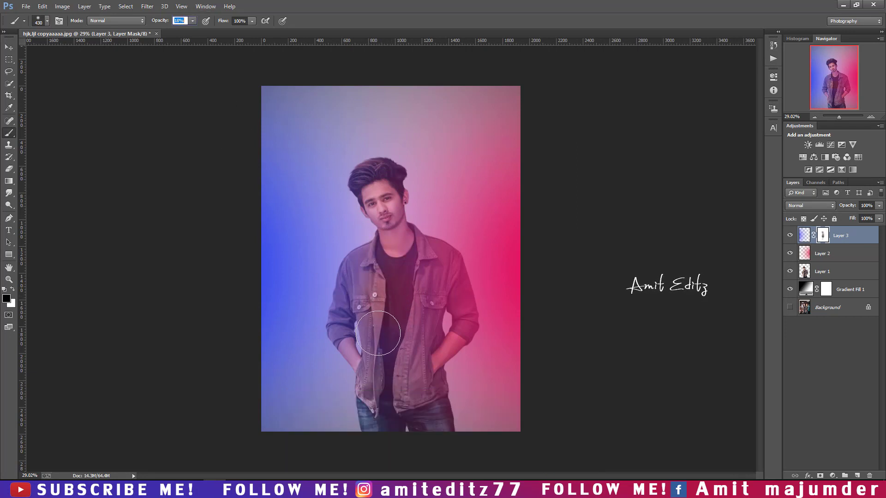
pyautogui.moveTo(378, 334)
pyautogui.mouseDown()
pyautogui.moveTo(365, 292)
pyautogui.moveTo(378, 353)
pyautogui.moveTo(388, 334)
pyautogui.moveTo(383, 204)
pyautogui.mouseUp()
pyautogui.click(829, 257)
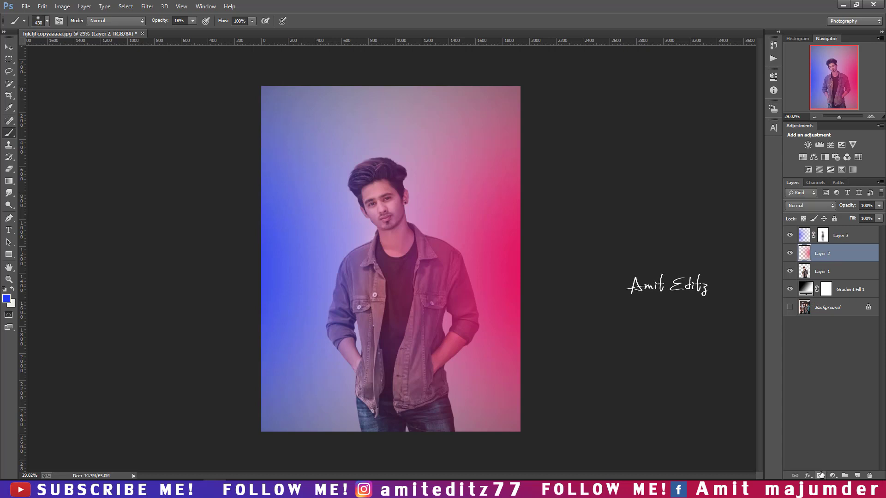
pyautogui.click(821, 474)
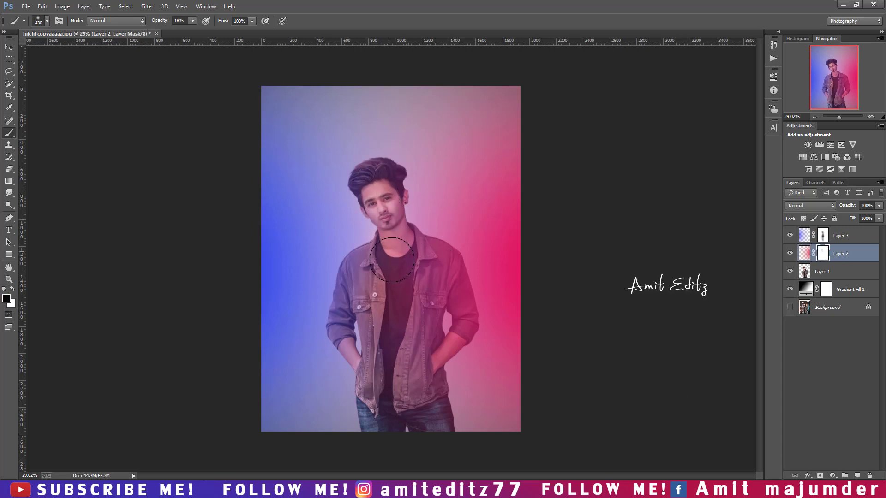
pyautogui.moveTo(392, 260); pyautogui.dragTo(407, 361)
pyautogui.rightClick(824, 253)
pyautogui.click(826, 271)
pyautogui.click(824, 236)
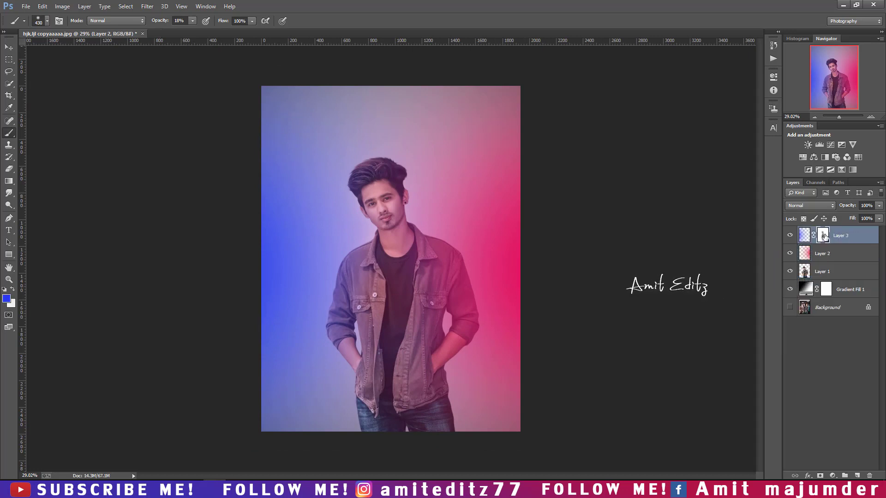
pyautogui.rightClick(824, 236)
pyautogui.click(817, 254)
pyautogui.click(821, 276)
pyautogui.press('v')
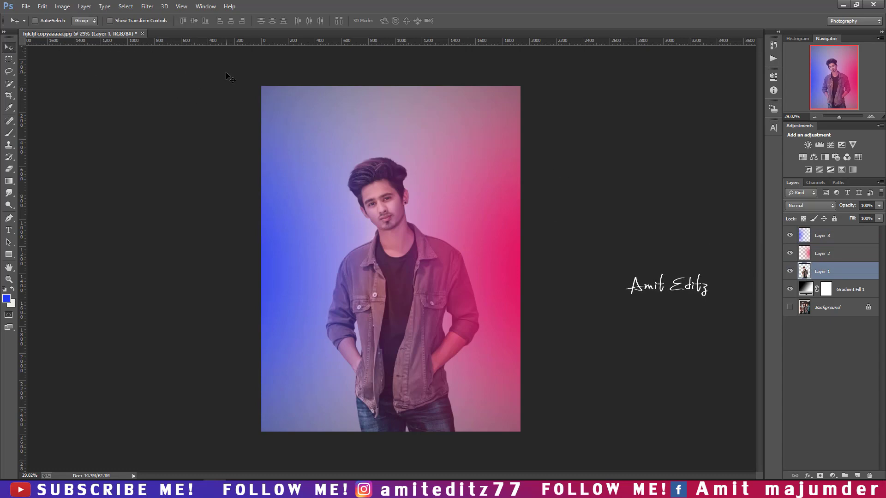
# - In the Camera Raw Filter, draw a graduated filter across the man with Tint +100
pyautogui.click(147, 6)
pyautogui.click(171, 61)
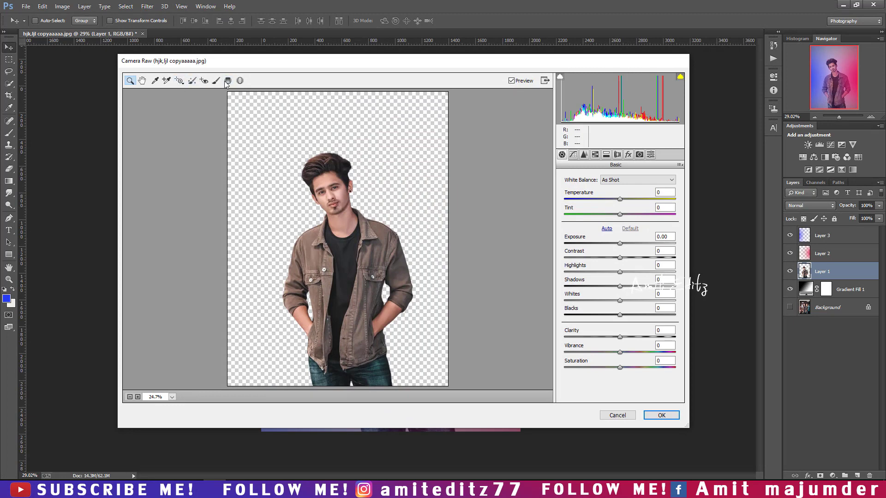
pyautogui.click(227, 81)
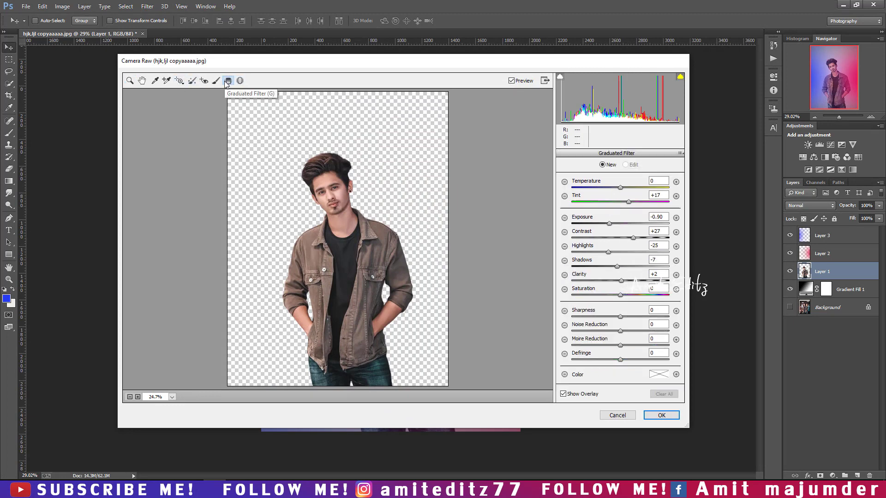
pyautogui.moveTo(448, 246); pyautogui.dragTo(305, 245)
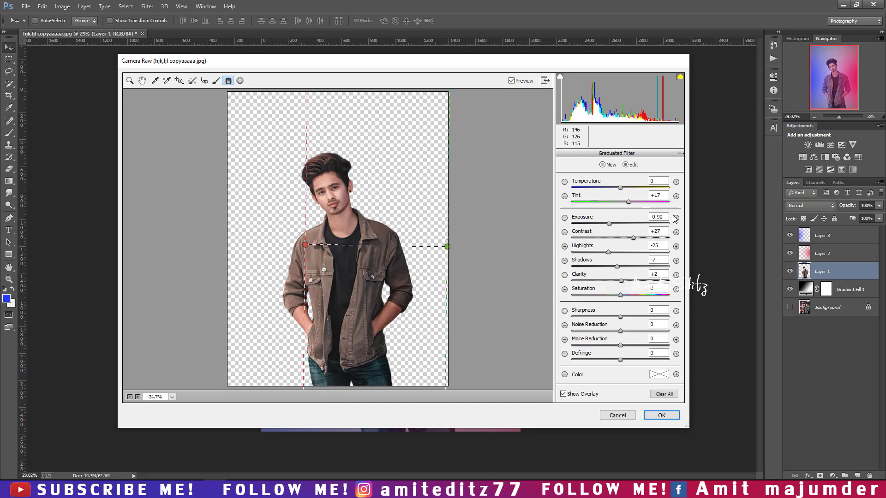
pyautogui.moveTo(627, 202); pyautogui.dragTo(671, 206)
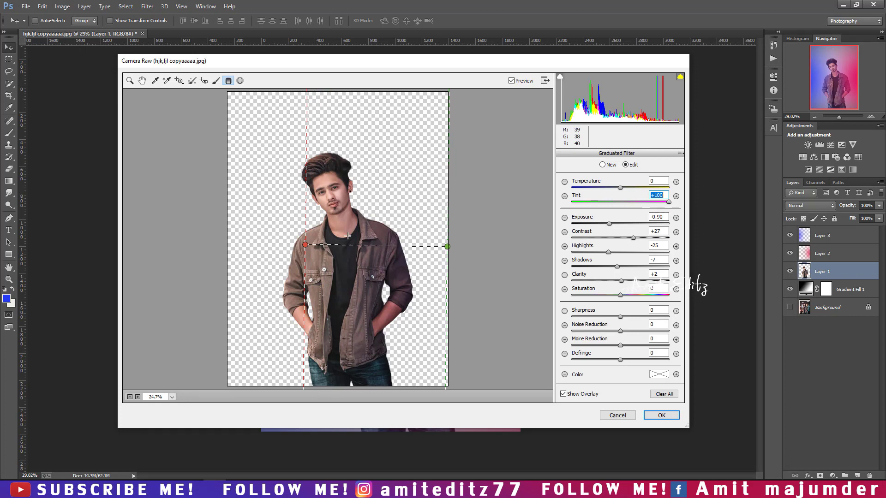
pyautogui.moveTo(309, 249); pyautogui.dragTo(279, 245)
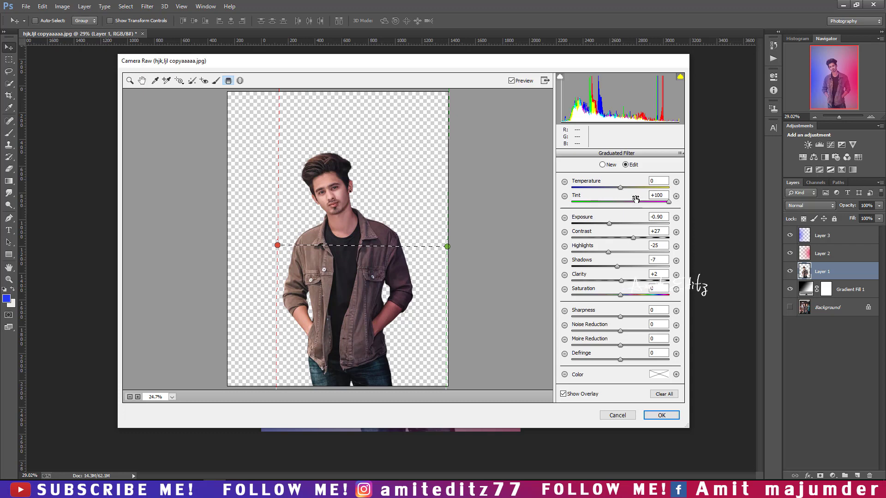
# - Give the gradient Exposure +0.40, Saturation +24 and a cooler Temperature, then apply the grade
pyautogui.doubleClick(622, 224)
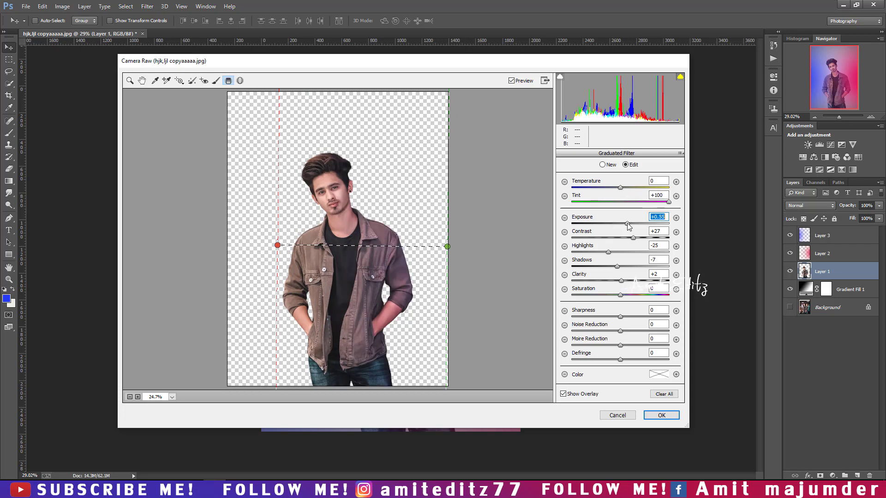
pyautogui.moveTo(621, 225); pyautogui.dragTo(627, 226)
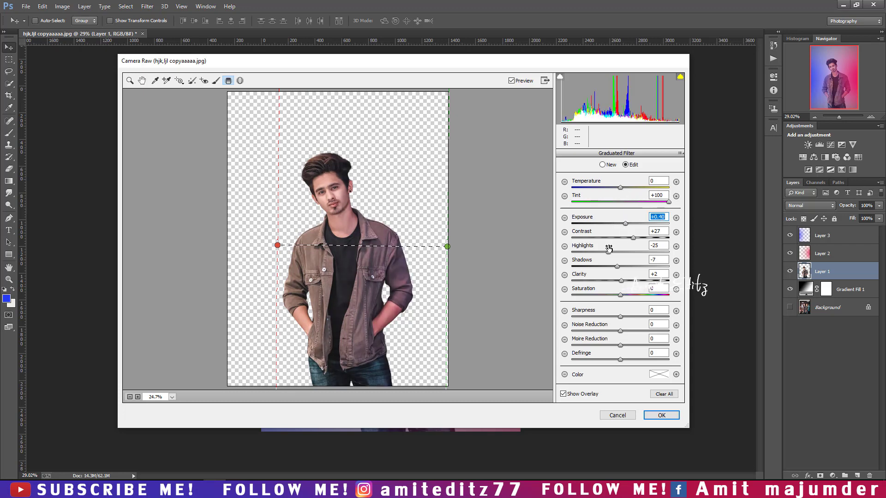
pyautogui.moveTo(621, 294); pyautogui.dragTo(643, 295)
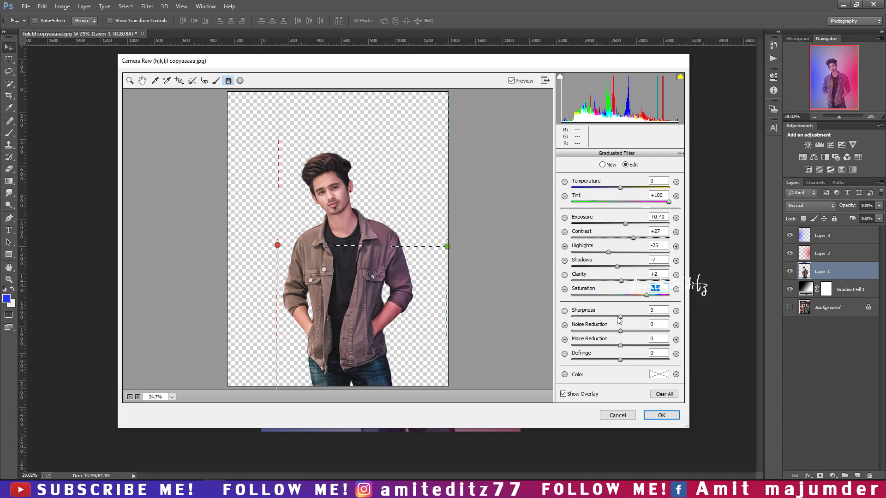
pyautogui.moveTo(608, 253); pyautogui.dragTo(618, 253)
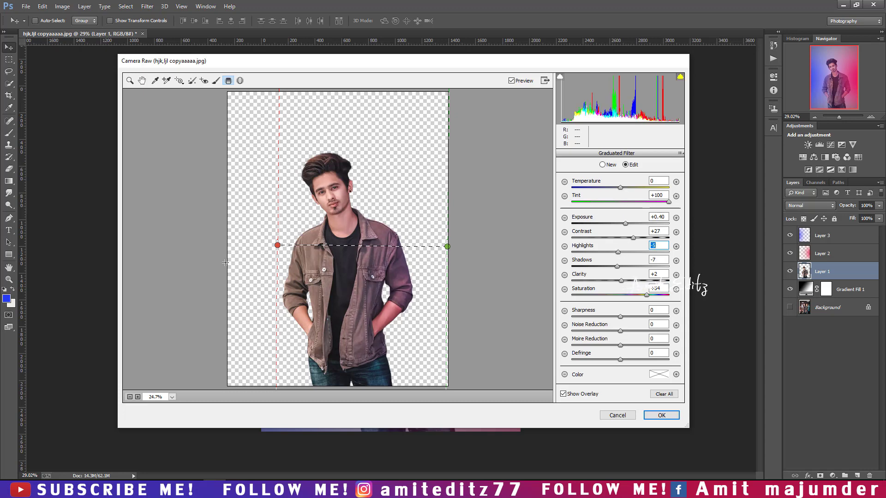
pyautogui.click(181, 257)
pyautogui.moveTo(334, 271); pyautogui.dragTo(379, 259)
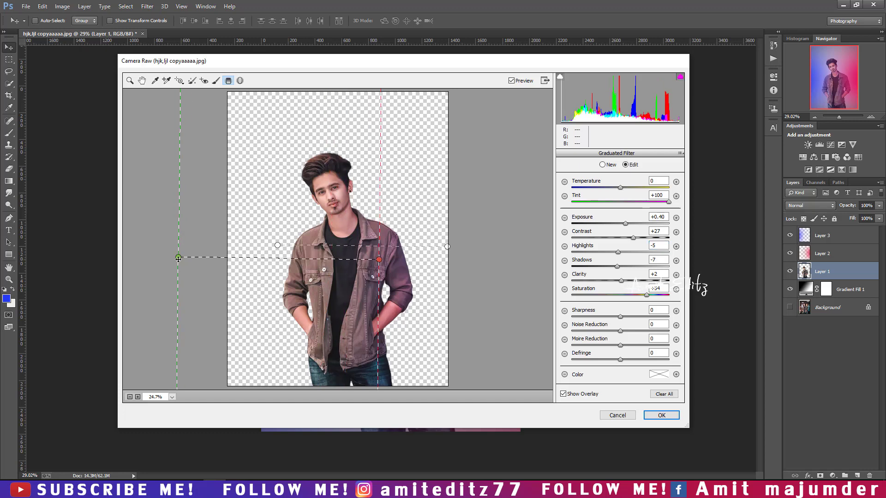
pyautogui.moveTo(183, 260); pyautogui.dragTo(263, 265)
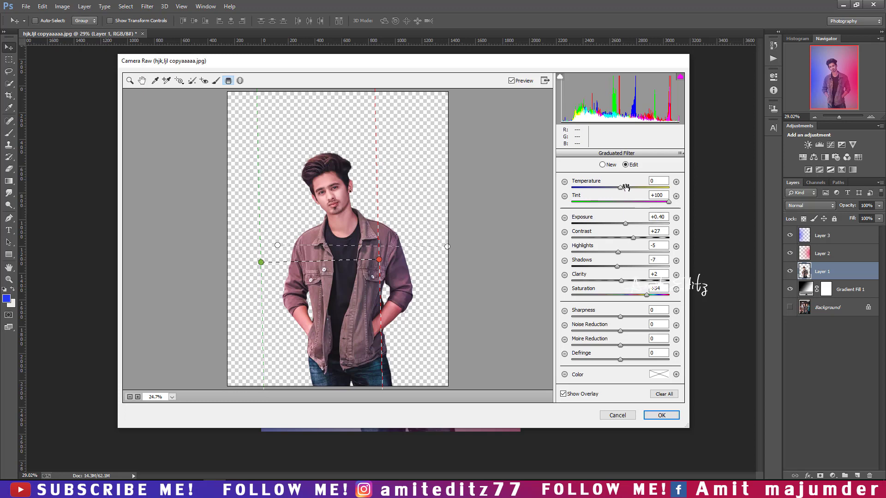
pyautogui.moveTo(621, 187); pyautogui.dragTo(586, 186)
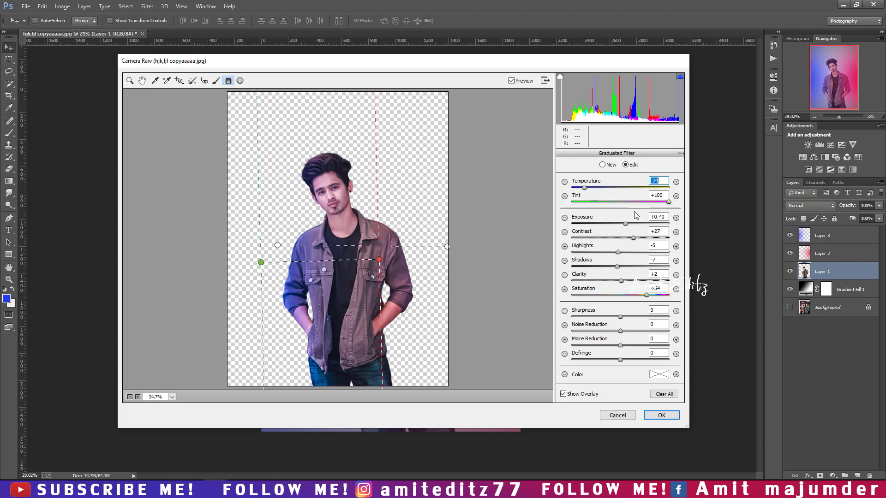
pyautogui.click(661, 415)
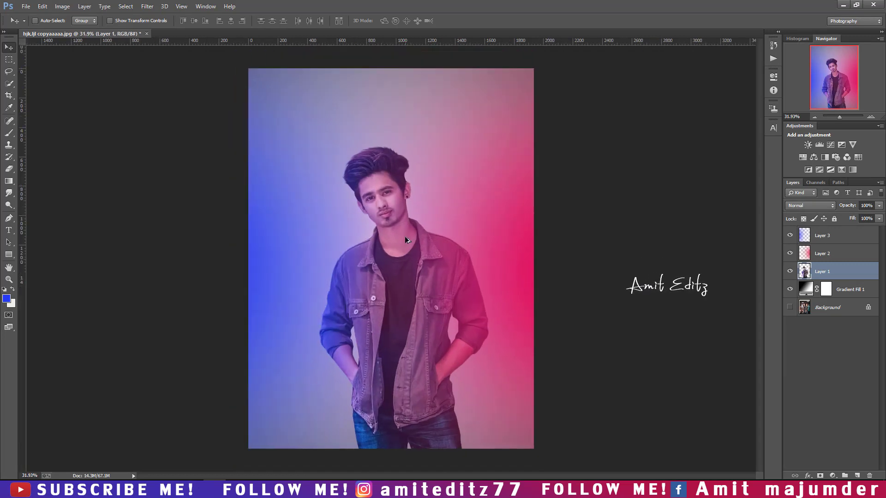
# - Lower Layer 2's opacity to 79% and Layer 3's opacity to 87%
pyautogui.click(834, 259)
pyautogui.click(879, 218)
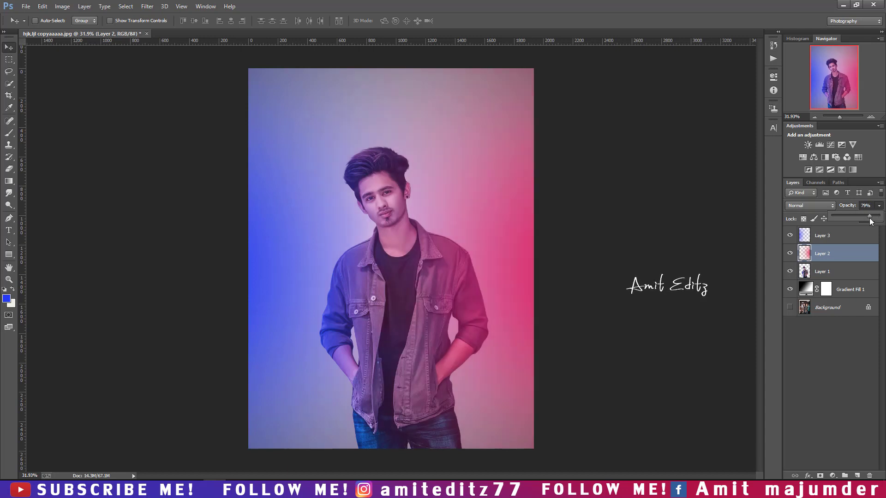
pyautogui.click(838, 234)
pyautogui.click(879, 205)
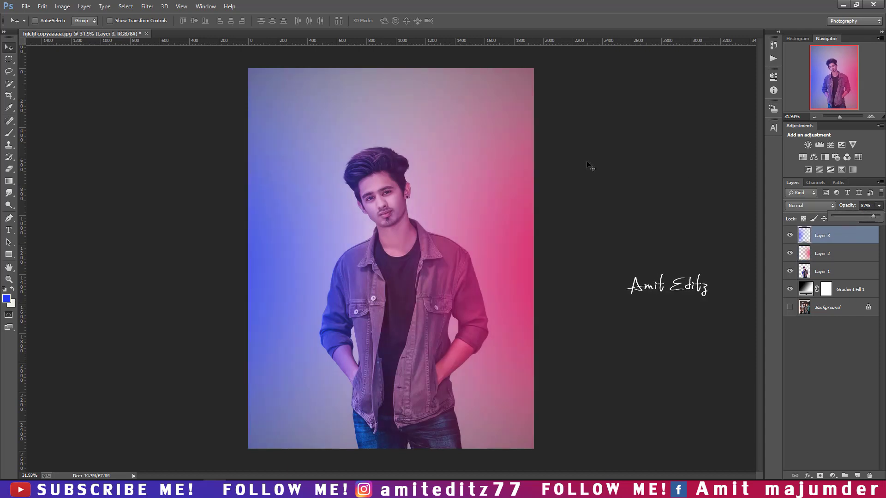
pyautogui.click(26, 6)
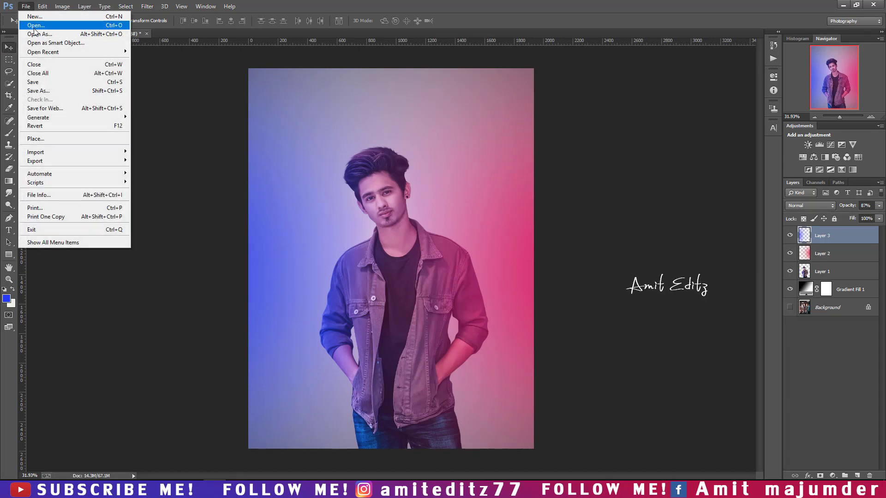
# - Bring the smoke1 image into the photo as a layer with Screen blend mode
pyautogui.click(33, 24)
pyautogui.click(258, 78)
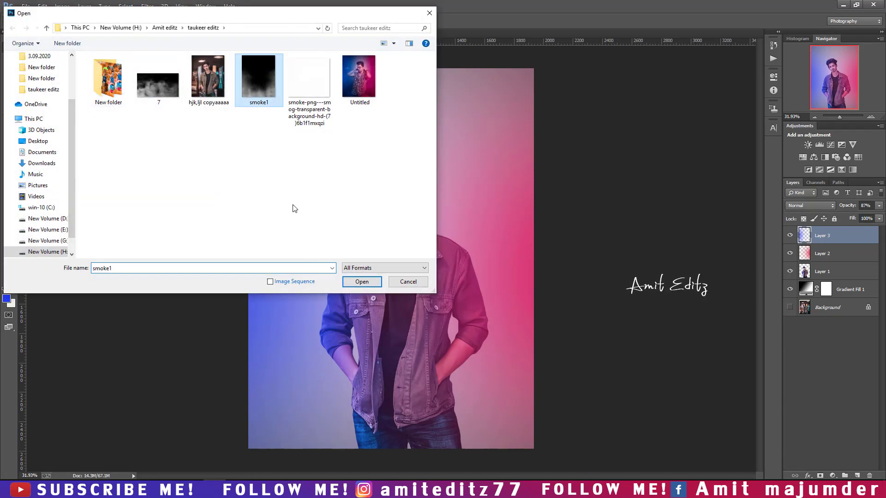
pyautogui.click(362, 282)
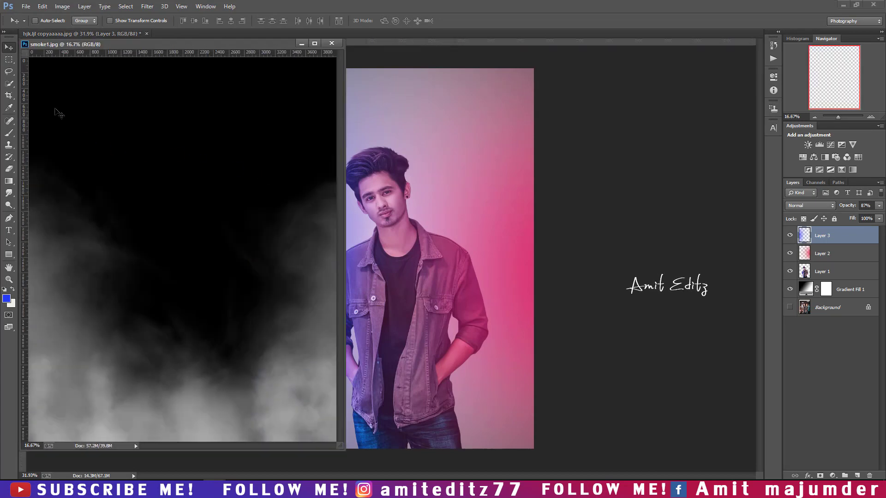
pyautogui.moveTo(239, 282); pyautogui.dragTo(353, 130)
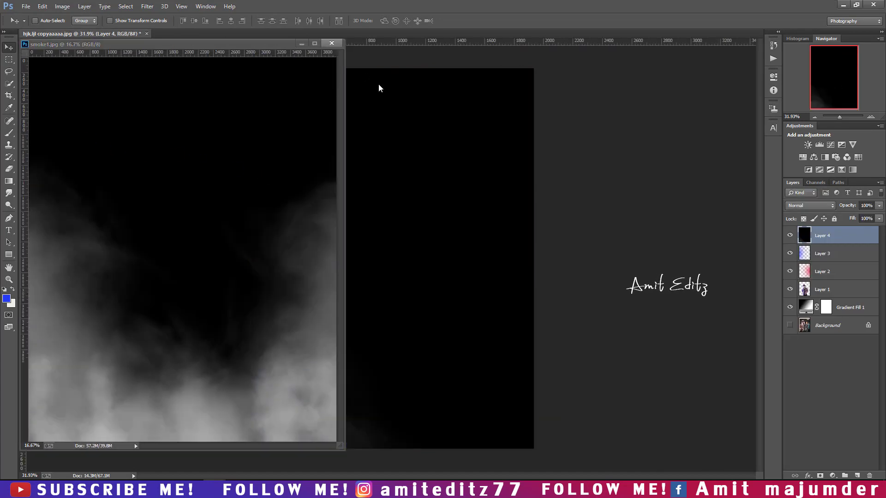
pyautogui.click(805, 210)
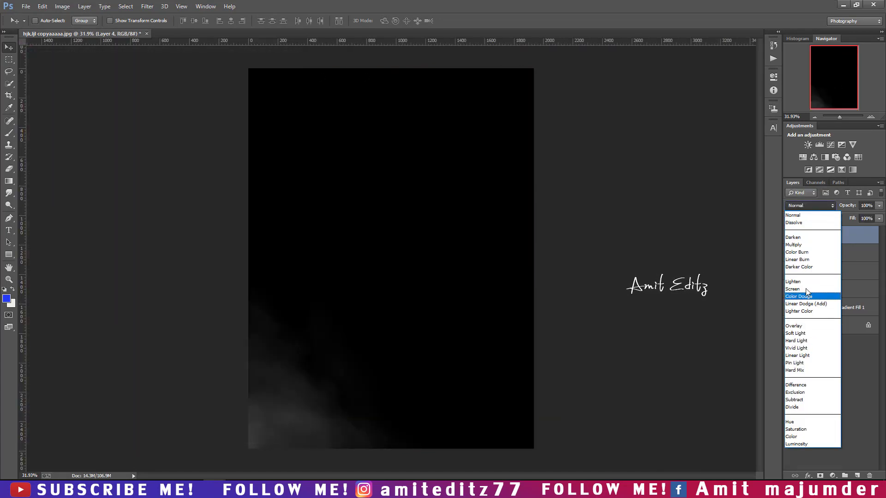
pyautogui.click(812, 290)
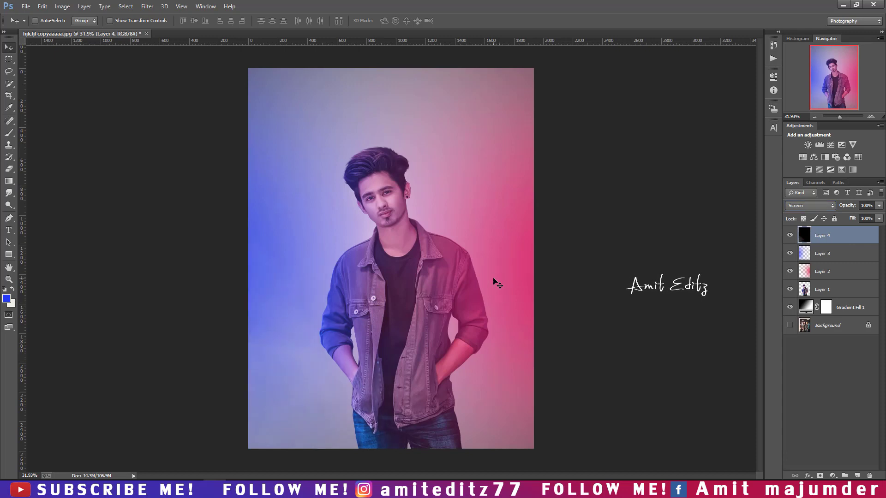
# - Shrink the smoke layer to fit the photo and move it below Layer 2
pyautogui.hotkey('ctrl', 't')
pyautogui.scroll(-5, 501, 291)
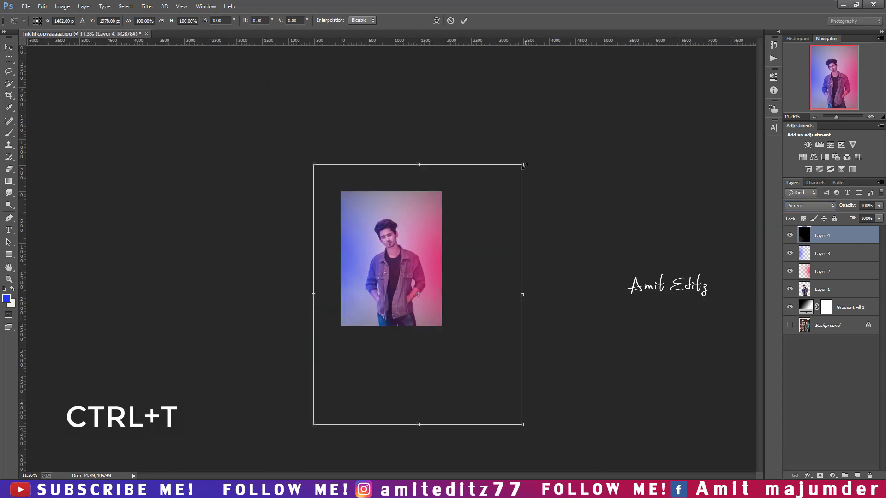
pyautogui.moveTo(523, 165)
pyautogui.mouseDown()
pyautogui.moveTo(486, 226)
pyautogui.moveTo(474, 222)
pyautogui.mouseUp()
pyautogui.moveTo(454, 268); pyautogui.dragTo(432, 244)
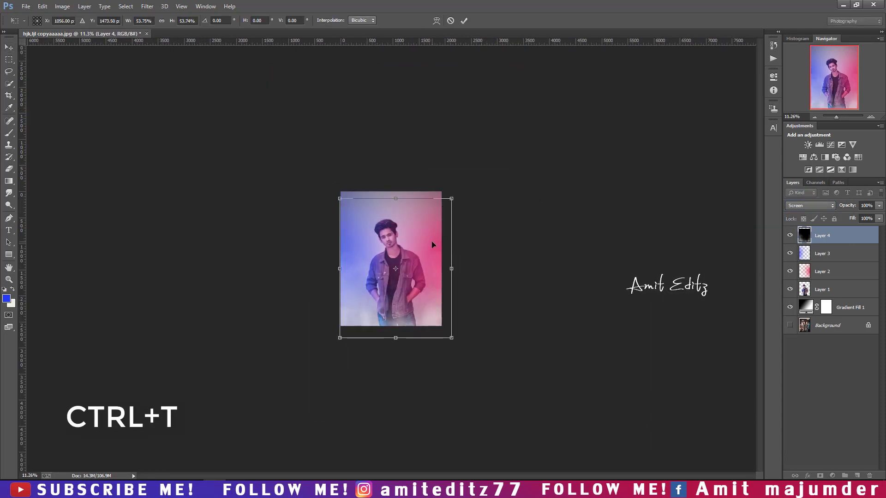
pyautogui.press('Return')
pyautogui.scroll(5, 428, 242)
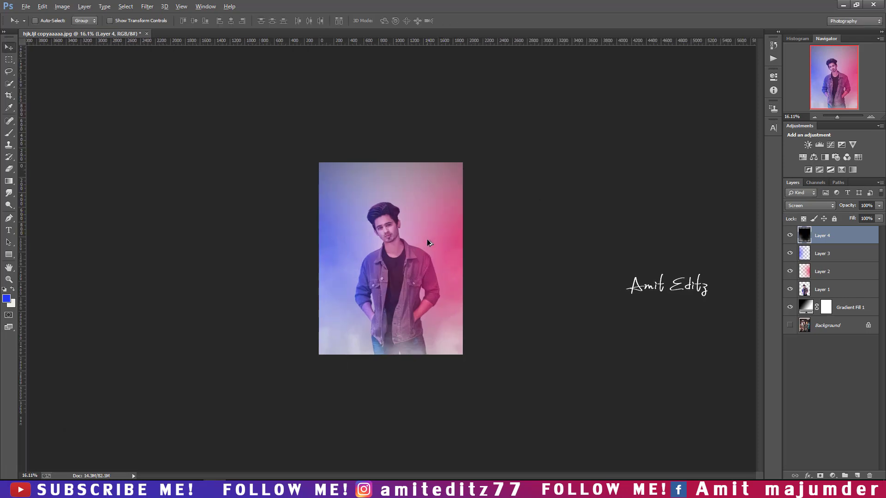
pyautogui.moveTo(845, 235); pyautogui.dragTo(848, 276)
pyautogui.scroll(1, 499, 265)
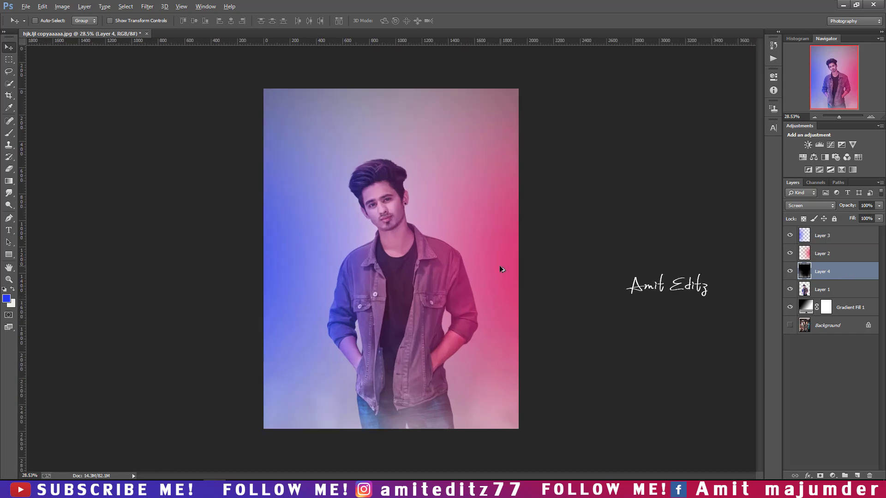
# - Bring the transparent smoke PNG into the photo and place it left near the arm
pyautogui.click(25, 6)
pyautogui.click(34, 21)
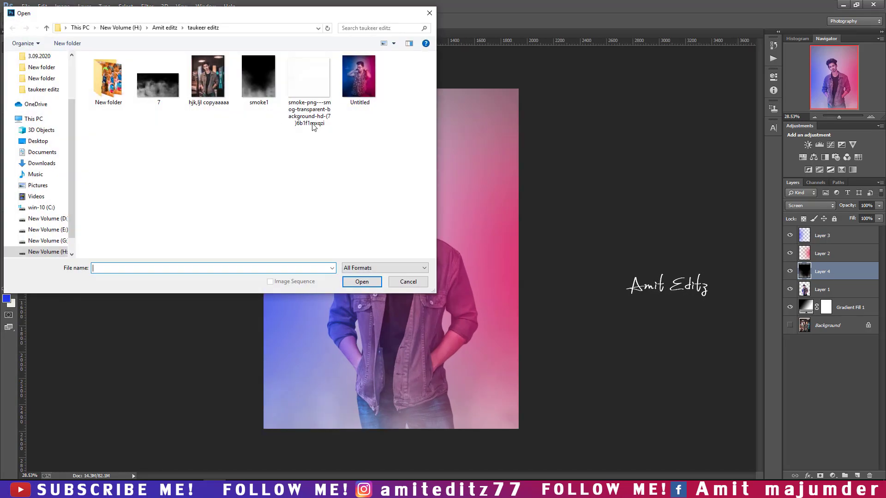
pyautogui.click(320, 116)
pyautogui.click(361, 281)
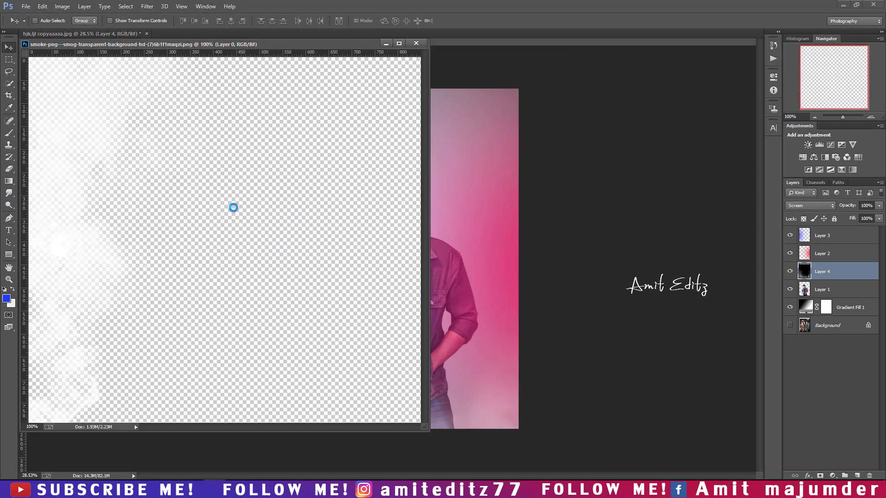
pyautogui.moveTo(36, 75); pyautogui.dragTo(453, 266)
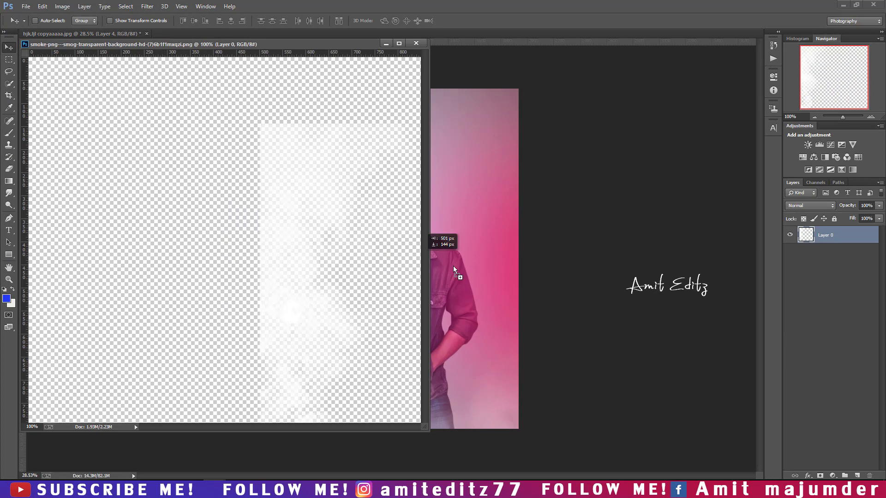
pyautogui.click(416, 43)
pyautogui.moveTo(431, 137); pyautogui.dragTo(300, 286)
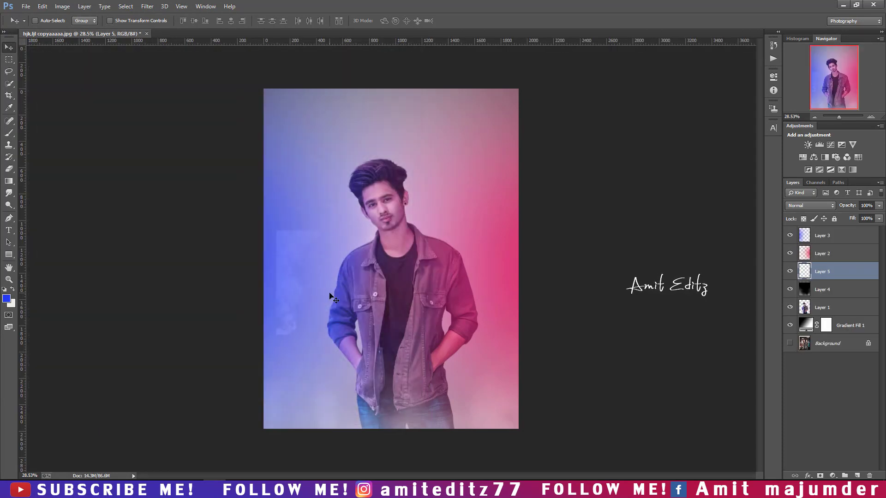
# - Enlarge the smoke to about 361% and tilt it about 2.4° counterclockwise
pyautogui.hotkey('ctrl', 't')
pyautogui.moveTo(388, 231); pyautogui.dragTo(511, 115)
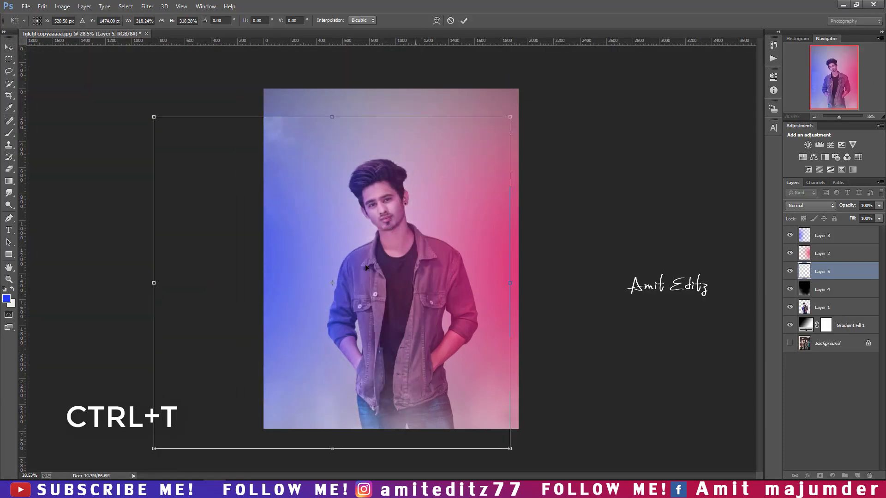
pyautogui.moveTo(364, 264)
pyautogui.mouseDown()
pyautogui.moveTo(463, 220)
pyautogui.moveTo(456, 232)
pyautogui.mouseUp()
pyautogui.moveTo(568, 113); pyautogui.dragTo(584, 134)
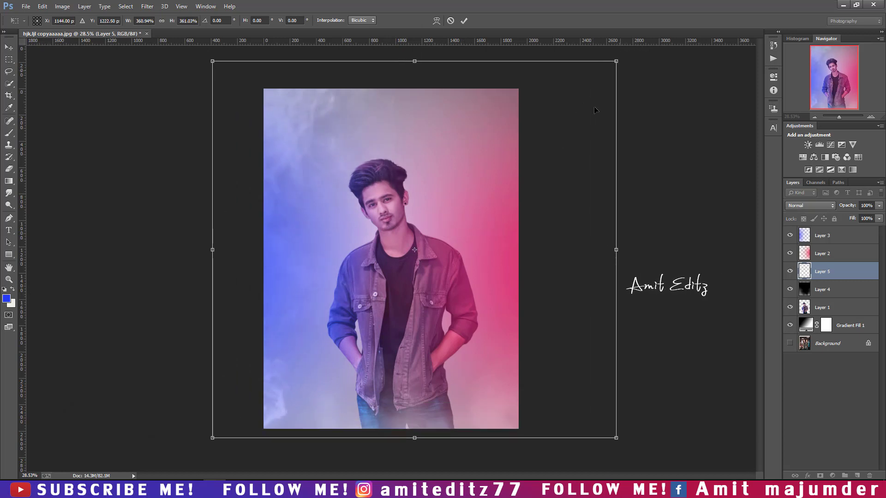
pyautogui.moveTo(583, 134); pyautogui.dragTo(574, 140)
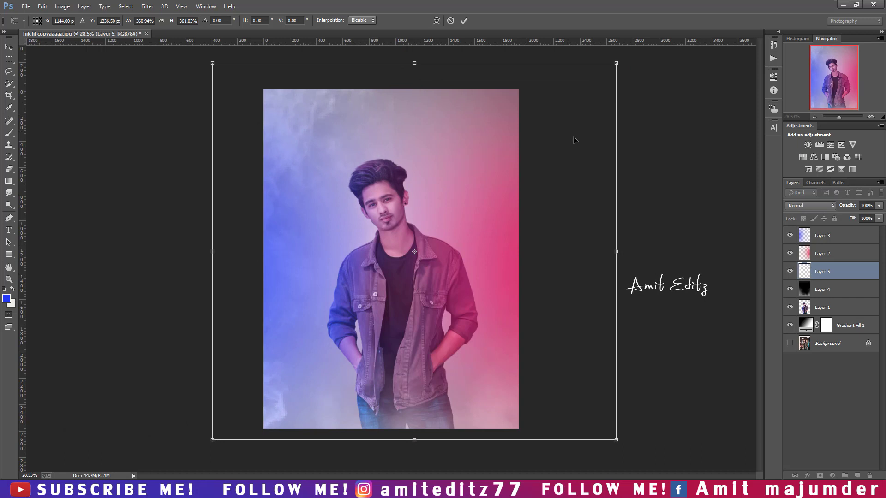
pyautogui.moveTo(709, 342); pyautogui.dragTo(706, 333)
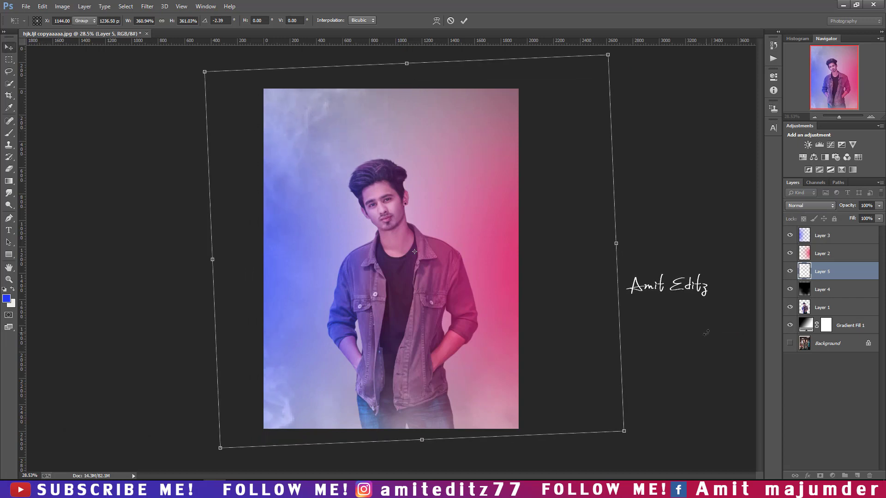
pyautogui.press('Return')
# - Duplicate the smoke layer, flip the copy horizontally, and rotate it about 3.8° on the left
pyautogui.moveTo(398, 335)
pyautogui.mouseDown()
pyautogui.moveTo(445, 279)
pyautogui.moveTo(447, 295)
pyautogui.mouseUp()
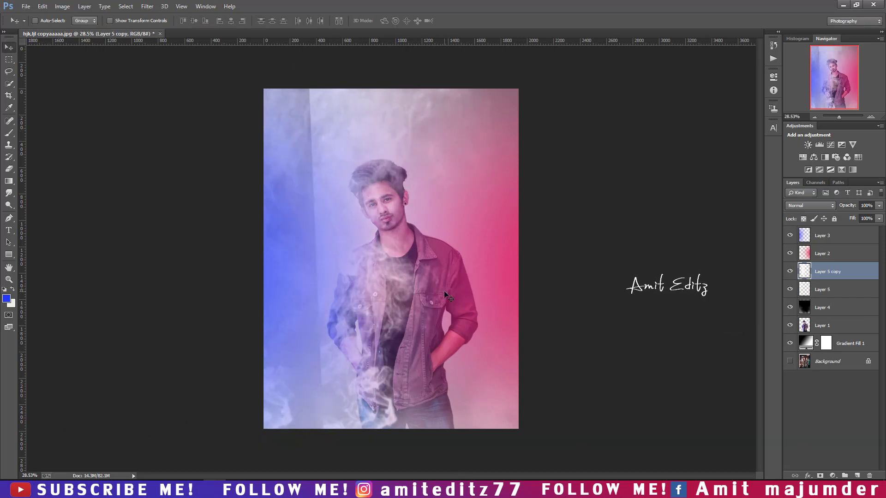
pyautogui.hotkey('ctrl', 't')
pyautogui.rightClick(409, 353)
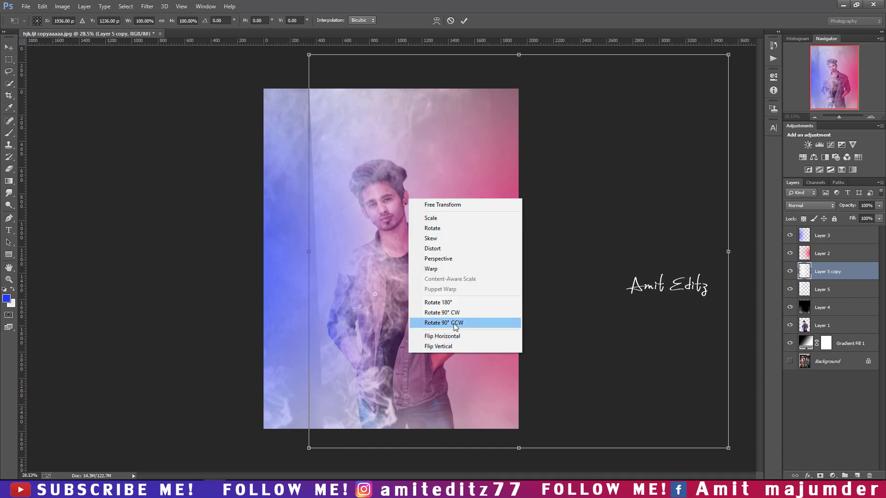
pyautogui.click(456, 337)
pyautogui.moveTo(422, 295); pyautogui.dragTo(272, 275)
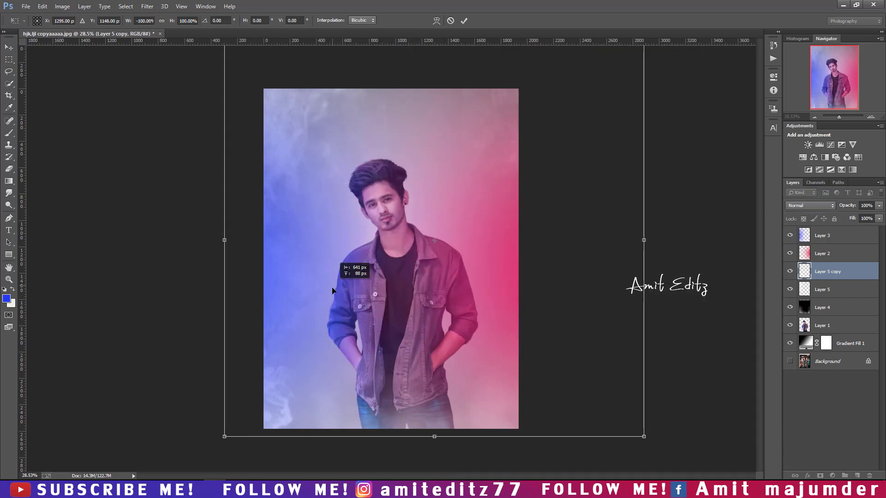
pyautogui.moveTo(599, 319); pyautogui.dragTo(674, 369)
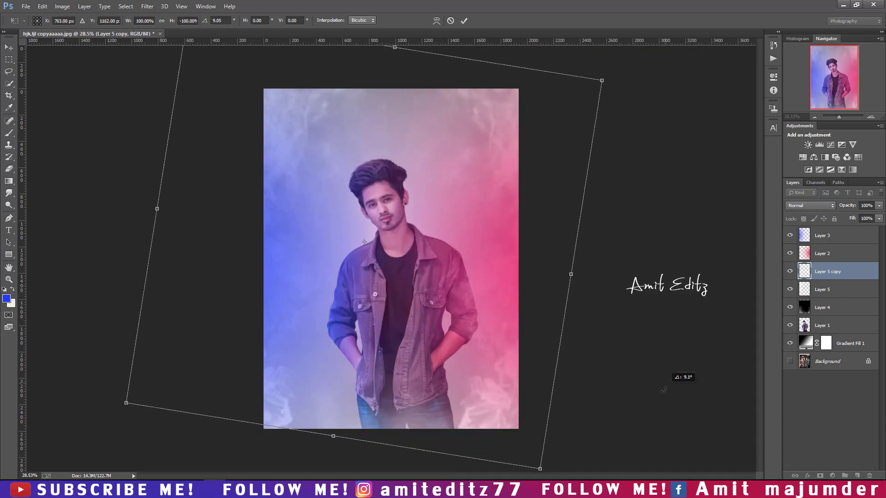
pyautogui.moveTo(557, 304)
pyautogui.mouseDown()
pyautogui.moveTo(632, 306)
pyautogui.moveTo(534, 303)
pyautogui.moveTo(513, 355)
pyautogui.moveTo(534, 340)
pyautogui.mouseUp()
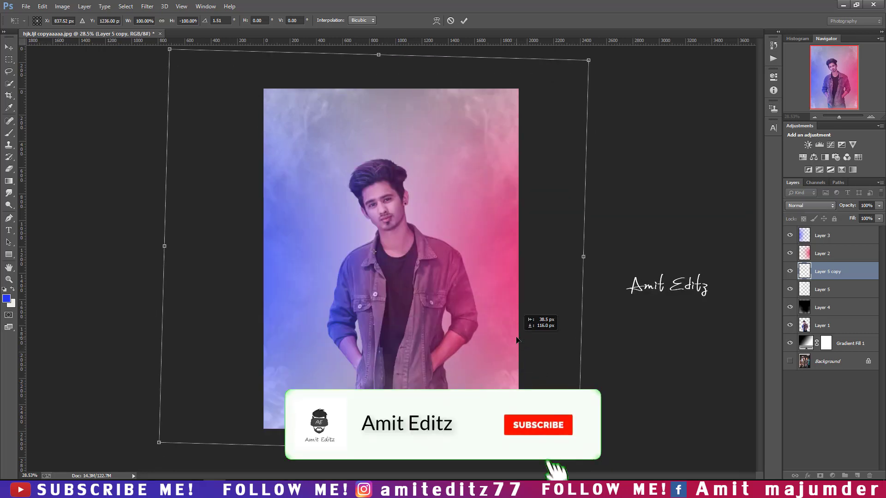
pyautogui.moveTo(535, 340); pyautogui.dragTo(530, 341)
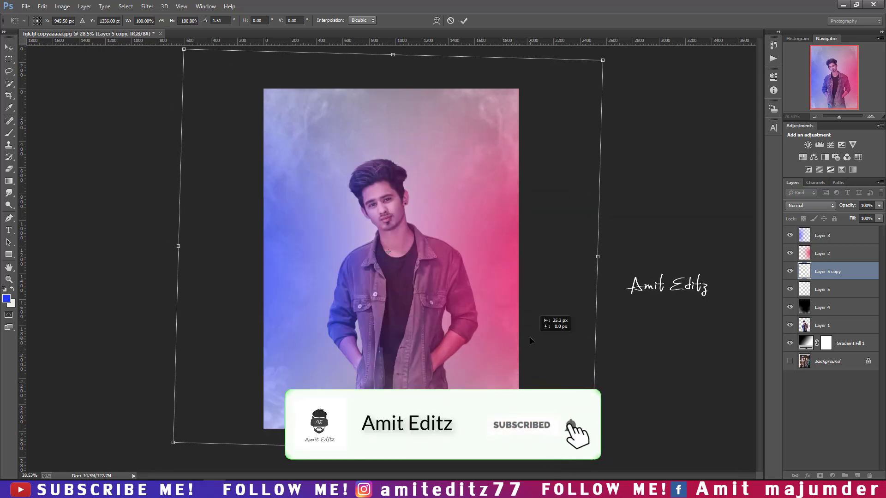
# - Commit the smoke copy's transform and mask out its smoke over the man's head
pyautogui.press('Return')
pyautogui.click(820, 475)
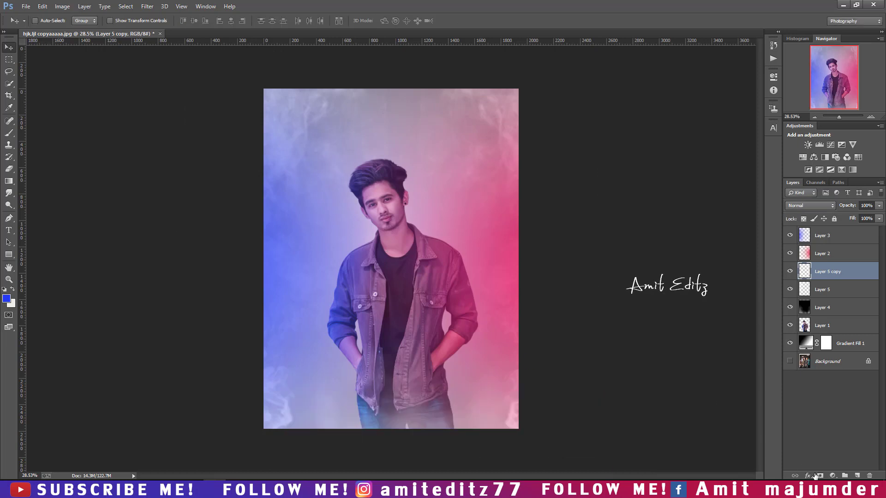
pyautogui.press('d')
pyautogui.click(9, 132)
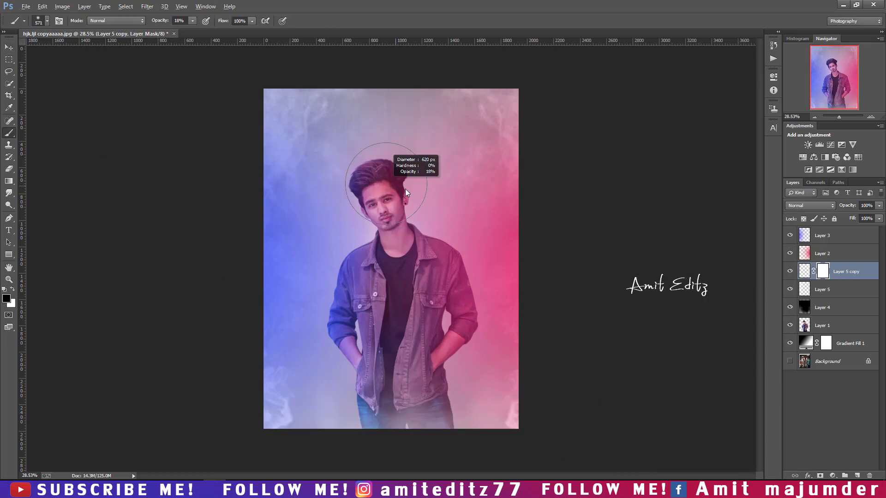
pyautogui.moveTo(411, 163); pyautogui.dragTo(358, 154)
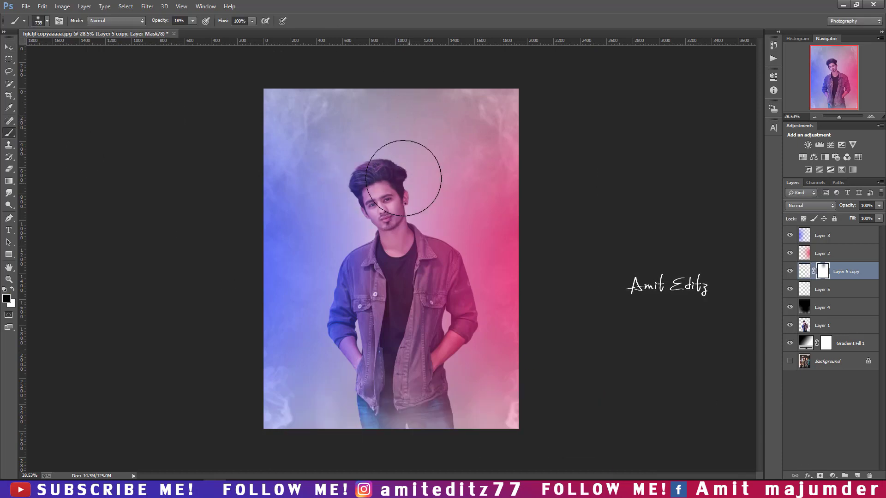
# - Add a layer mask to Layer 5 and hide its smoke over the man
pyautogui.click(840, 289)
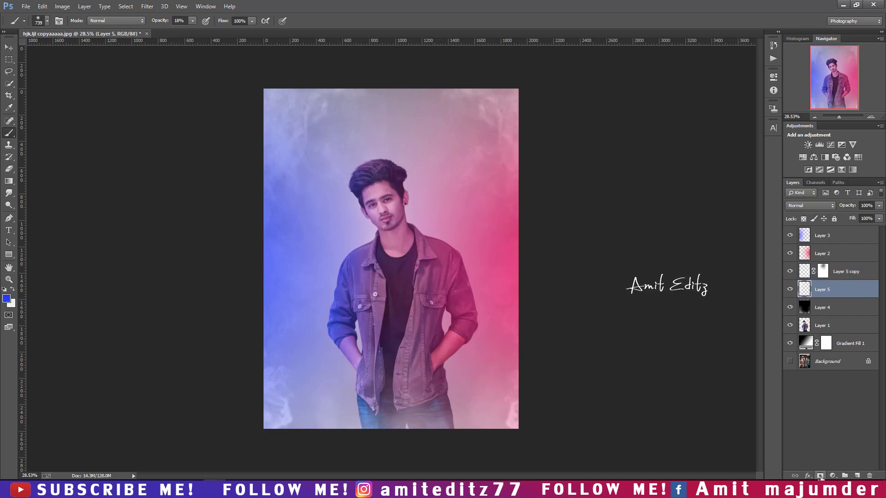
pyautogui.click(820, 475)
pyautogui.moveTo(330, 215)
pyautogui.mouseDown()
pyautogui.moveTo(386, 359)
pyautogui.moveTo(426, 360)
pyautogui.moveTo(397, 285)
pyautogui.mouseUp()
pyautogui.scroll(-1, 391, 282)
pyautogui.scroll(1, 390, 284)
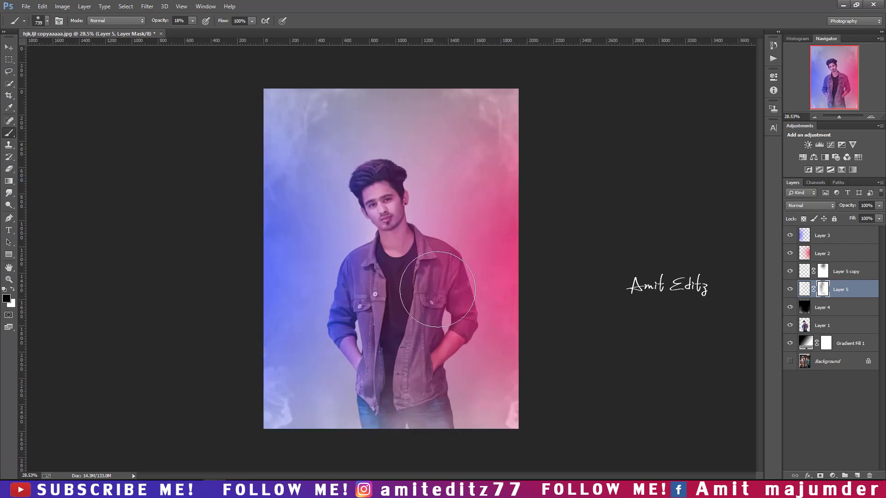
# - Delete the masks from Layer 5 and Layer 5 copy, leaving Layer 3 active
pyautogui.rightClick(820, 288)
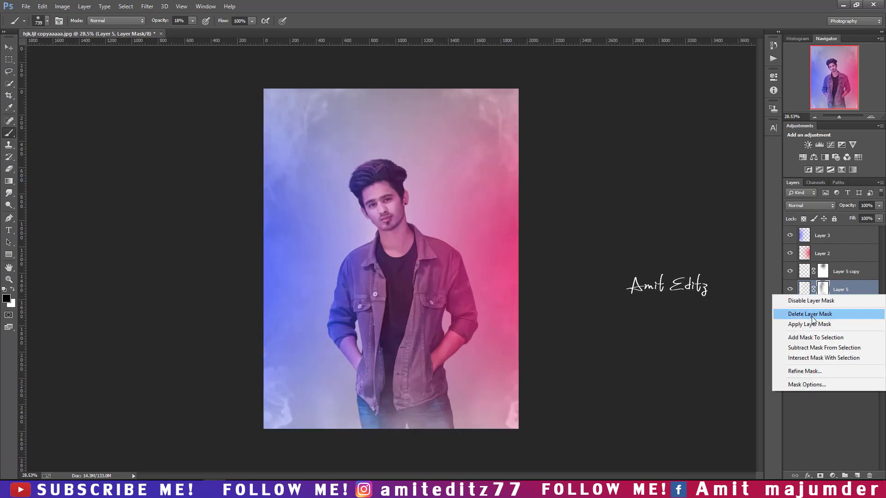
pyautogui.click(819, 310)
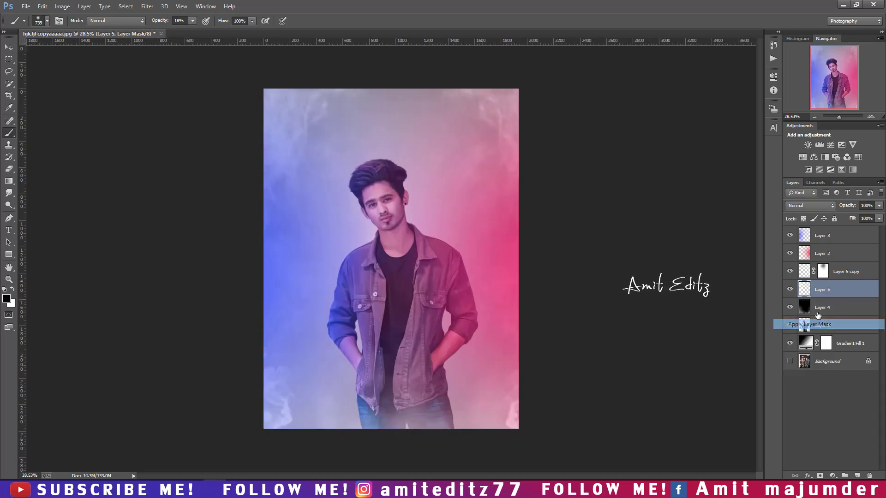
pyautogui.rightClick(826, 274)
pyautogui.click(818, 299)
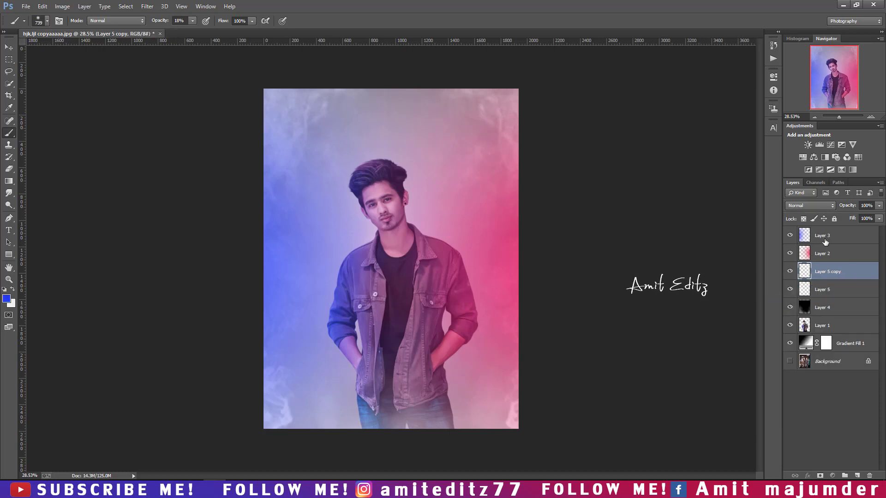
pyautogui.click(825, 242)
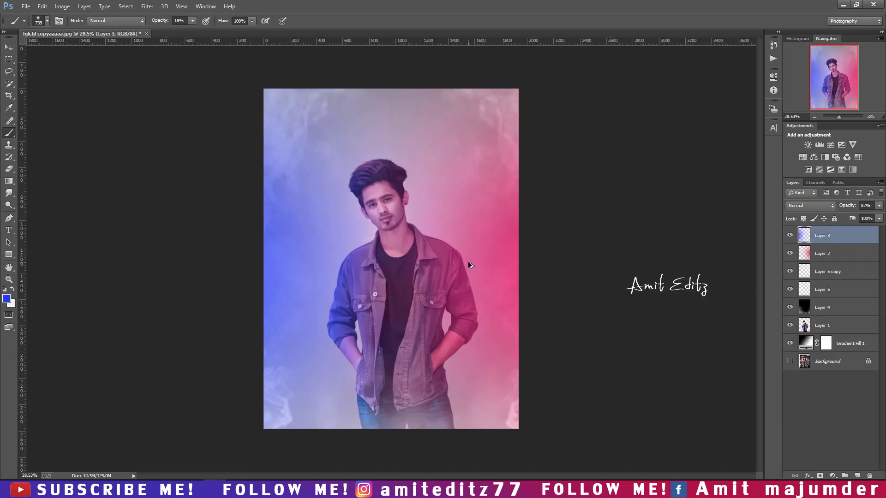
pyautogui.click(829, 279)
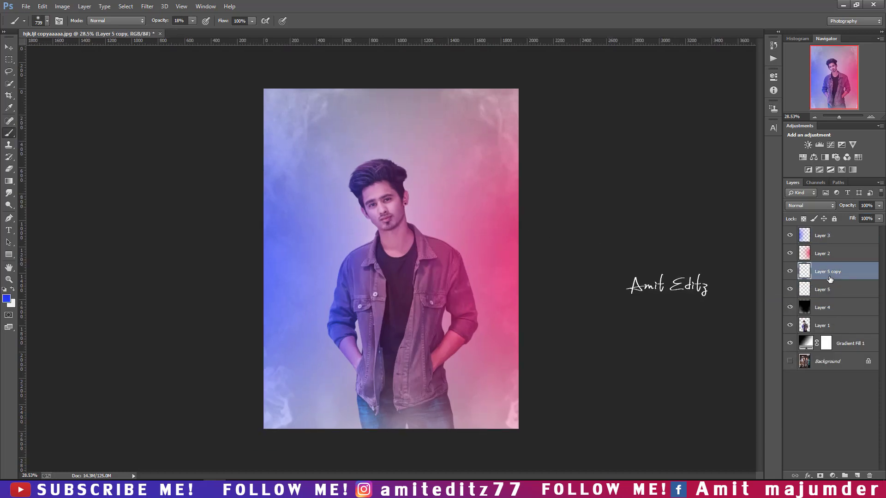
pyautogui.click(829, 243)
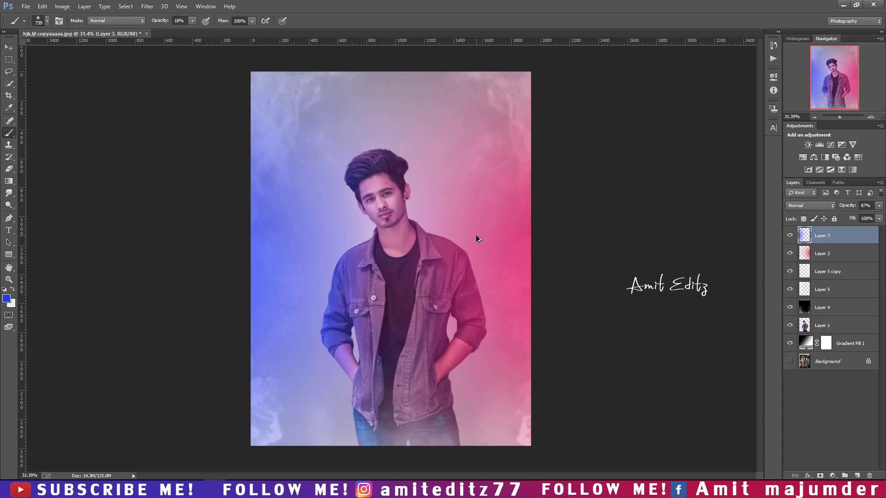
# - Stamp all visible layers into a new Layer 6, commit the crop, and raise the Camera Raw tint toward magenta
pyautogui.hotkey('ctrl', 'alt', 'shift', 'e')
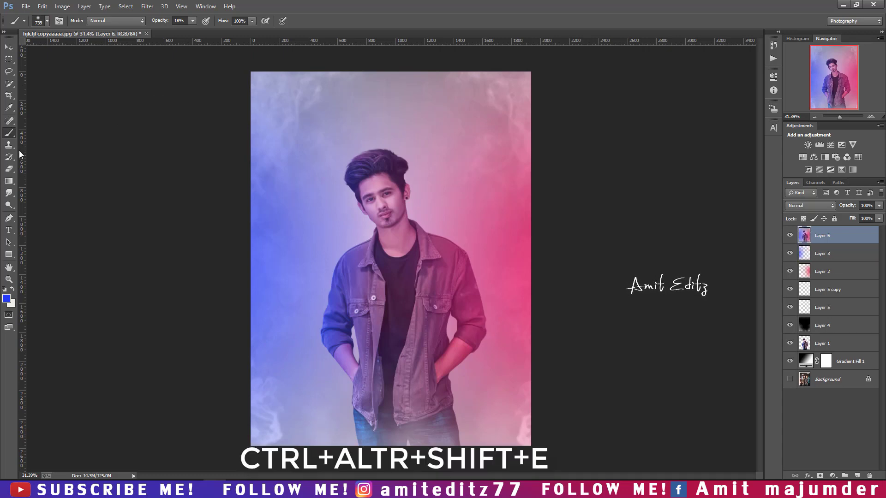
pyautogui.press('c')
pyautogui.doubleClick(412, 242)
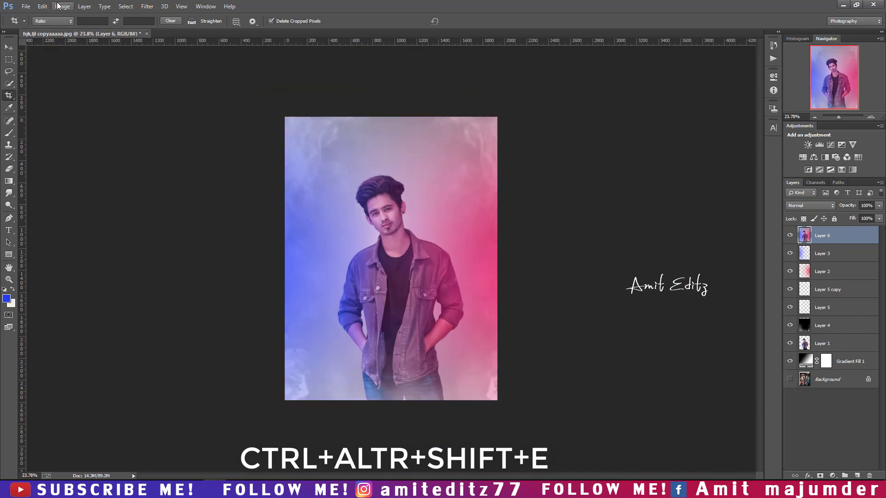
pyautogui.click(147, 6)
pyautogui.click(168, 60)
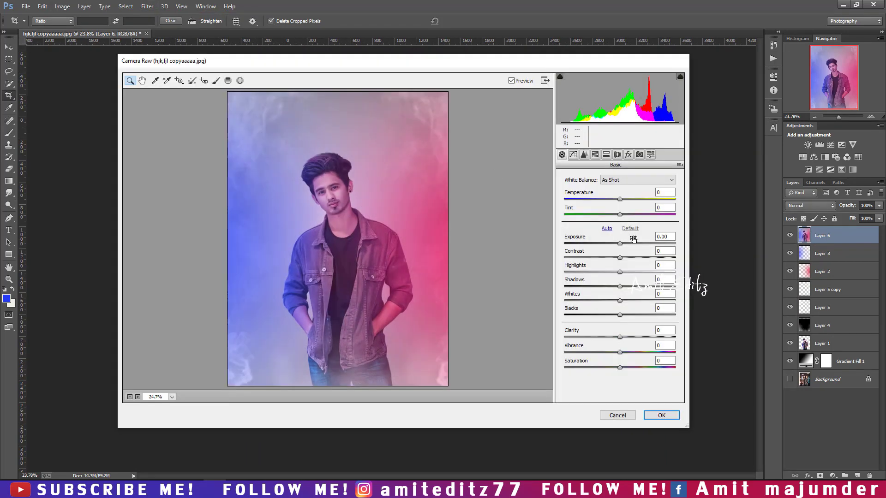
pyautogui.moveTo(619, 215)
pyautogui.mouseDown()
pyautogui.moveTo(632, 215)
pyautogui.moveTo(623, 217)
pyautogui.moveTo(612, 199)
pyautogui.mouseUp()
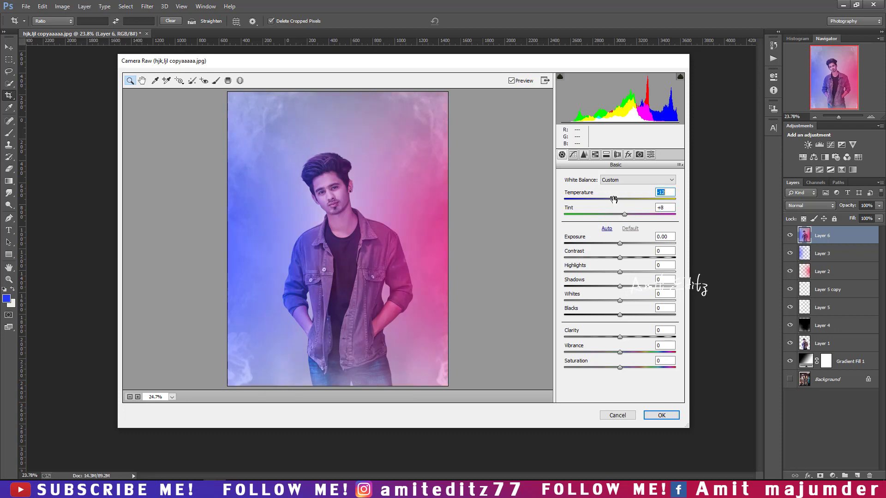
# - Add a graduated filter across the right side that turns it magenta with darker exposure
pyautogui.click(228, 80)
pyautogui.moveTo(457, 239); pyautogui.dragTo(348, 232)
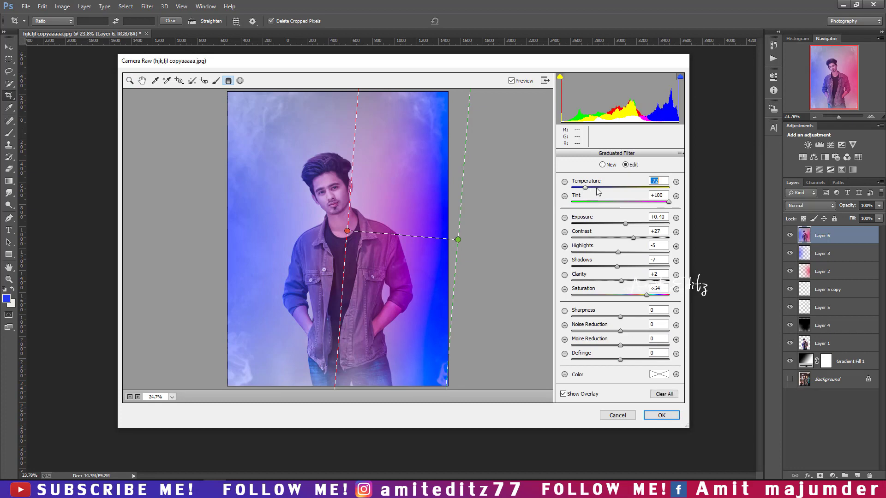
pyautogui.moveTo(598, 189); pyautogui.dragTo(619, 195)
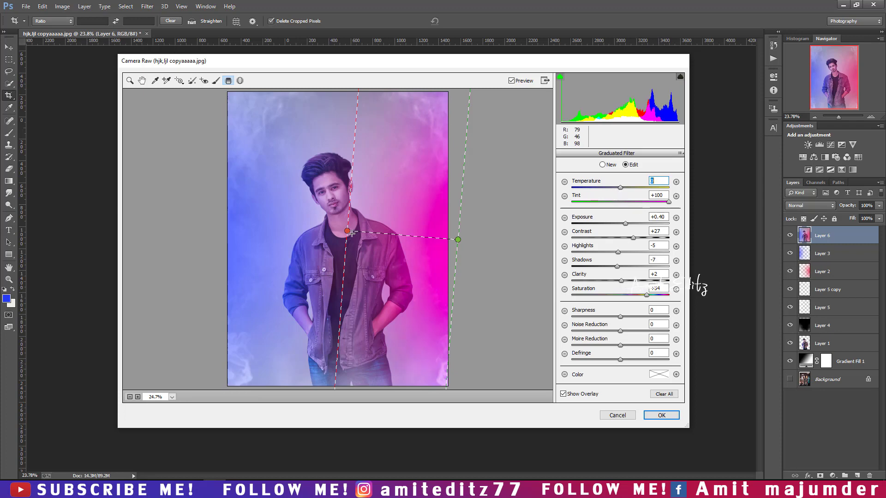
pyautogui.moveTo(349, 232); pyautogui.dragTo(249, 233)
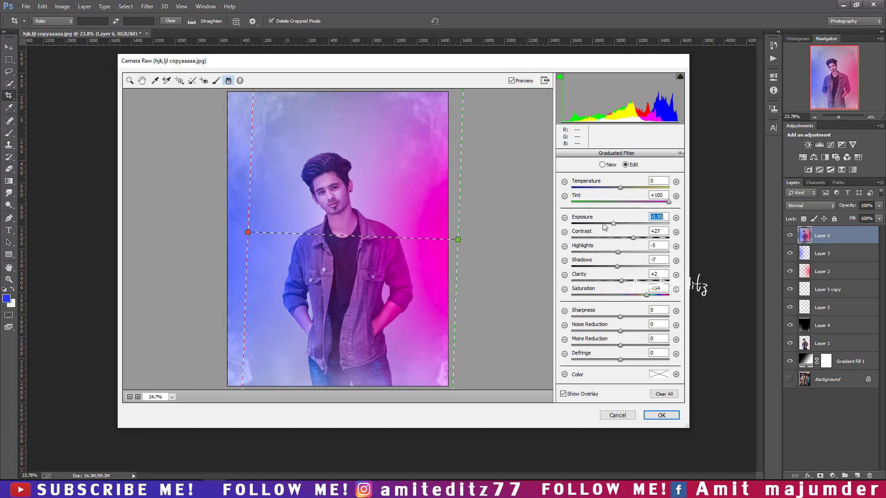
pyautogui.click(604, 223)
pyautogui.moveTo(608, 224); pyautogui.dragTo(608, 224)
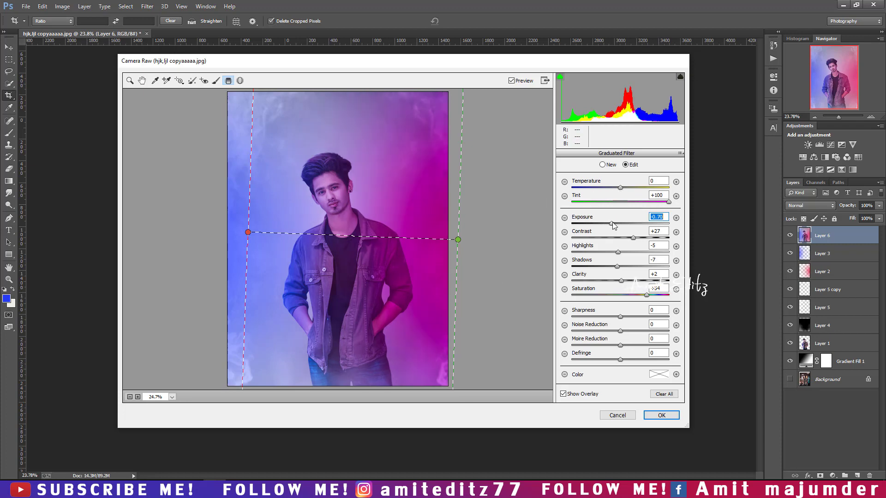
pyautogui.moveTo(610, 222); pyautogui.dragTo(610, 225)
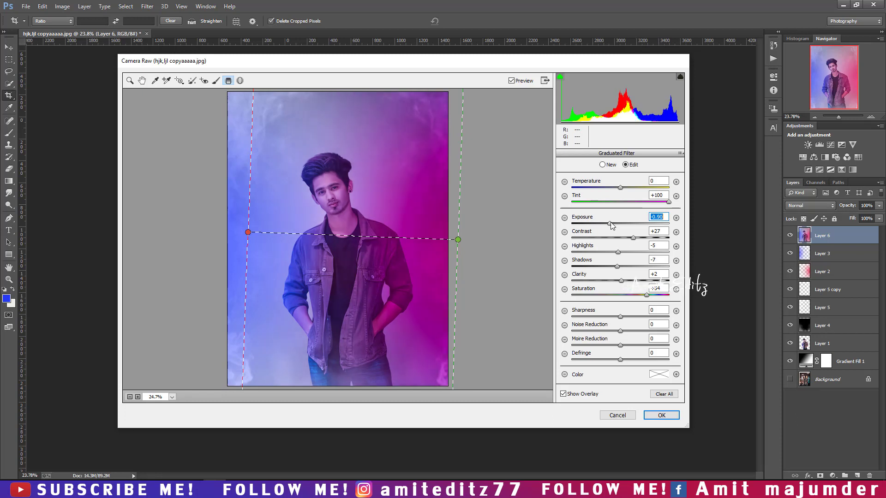
# - Add a second graduated filter from the left with Temperature -45, slightly brightened
pyautogui.moveTo(181, 232); pyautogui.dragTo(337, 233)
pyautogui.click(614, 187)
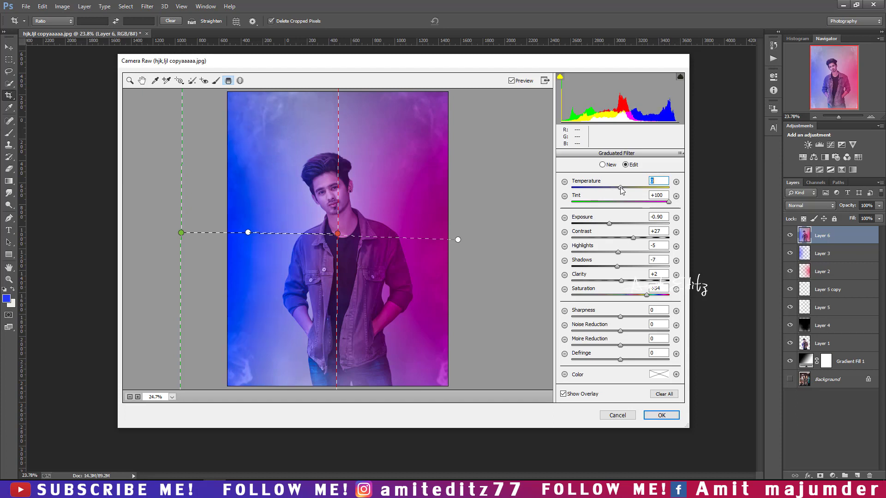
pyautogui.moveTo(616, 187)
pyautogui.mouseDown()
pyautogui.moveTo(589, 187)
pyautogui.moveTo(630, 202)
pyautogui.mouseUp()
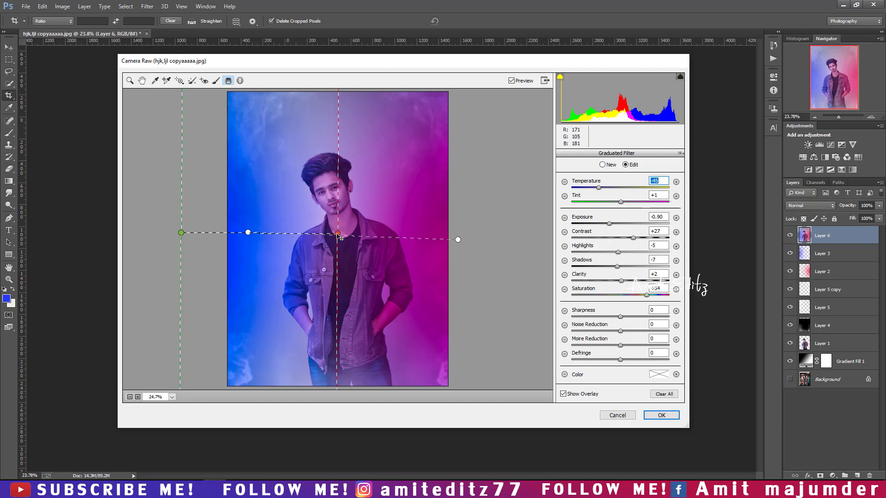
pyautogui.moveTo(195, 236); pyautogui.dragTo(215, 238)
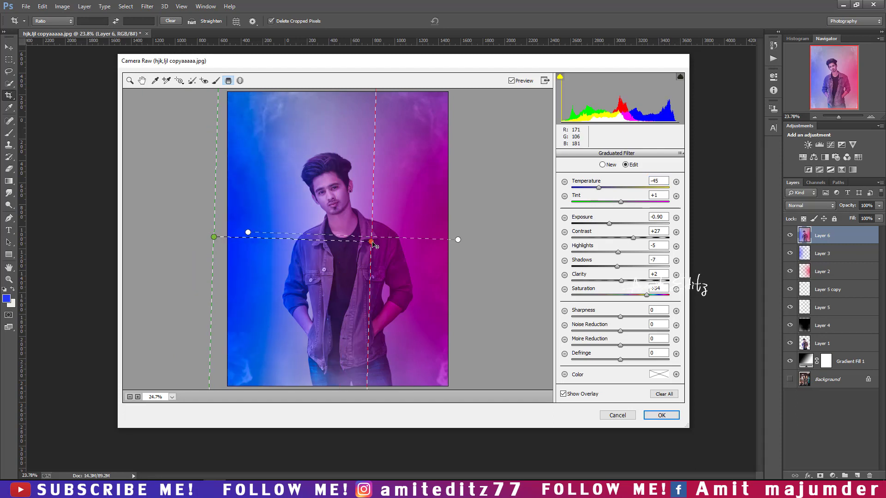
pyautogui.moveTo(339, 237); pyautogui.dragTo(374, 247)
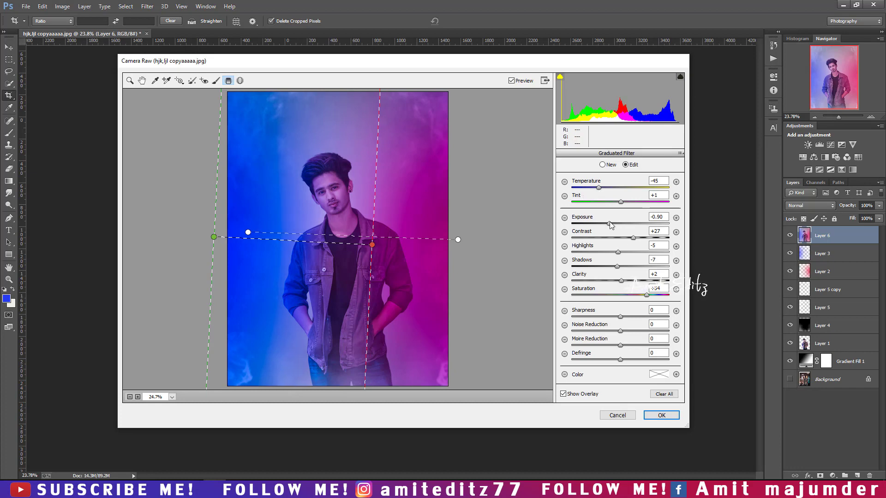
pyautogui.moveTo(609, 223); pyautogui.dragTo(617, 223)
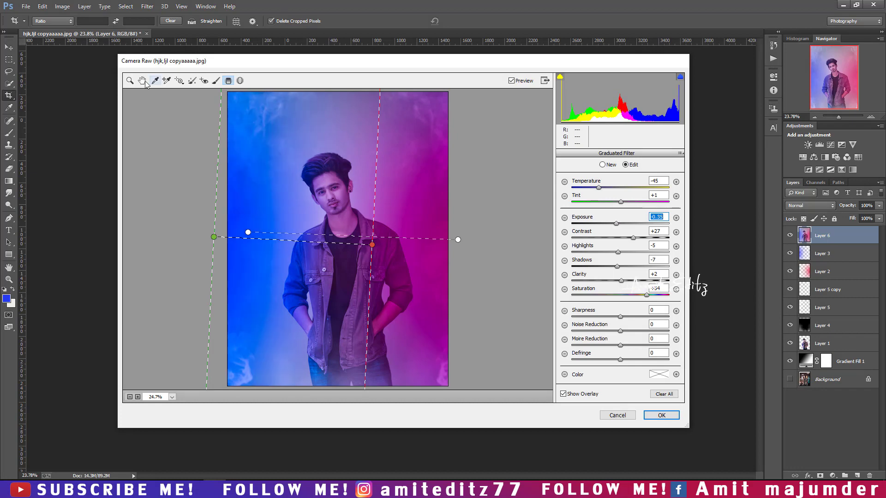
# - Raise Highlights to +30, lift Whites and Blacks, and set Exposure to +0.25
pyautogui.press('z')
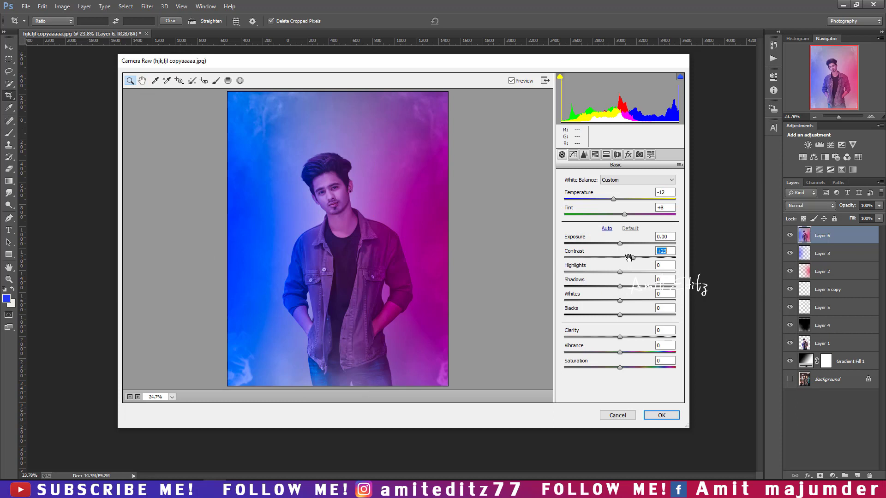
pyautogui.moveTo(619, 271); pyautogui.dragTo(662, 286)
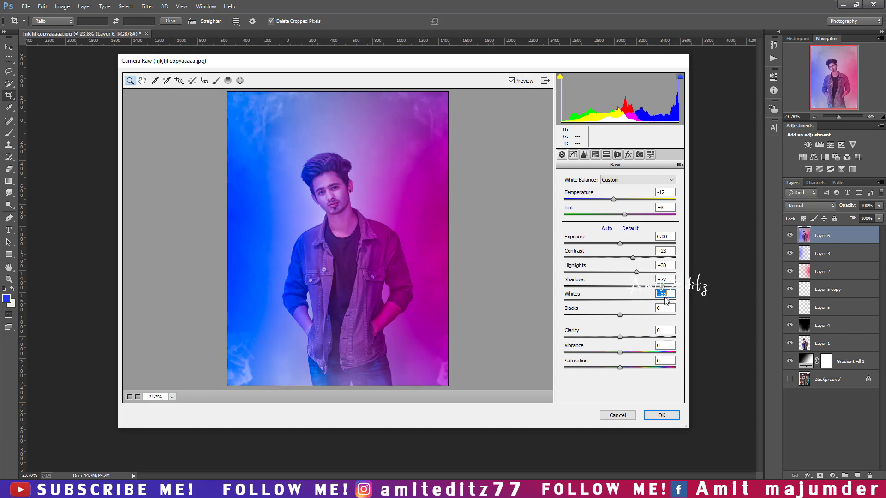
pyautogui.moveTo(620, 300)
pyautogui.mouseDown()
pyautogui.moveTo(665, 300)
pyautogui.moveTo(614, 300)
pyautogui.mouseUp()
pyautogui.moveTo(634, 314); pyautogui.dragTo(632, 337)
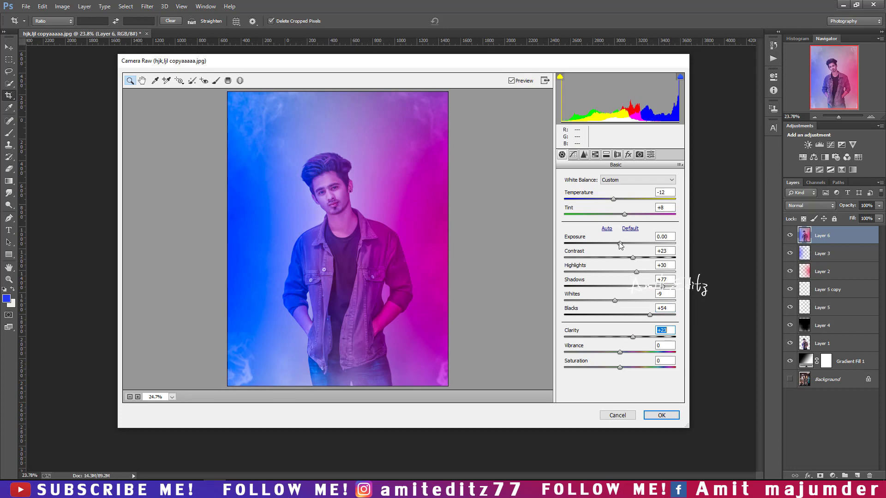
pyautogui.moveTo(619, 242); pyautogui.dragTo(623, 243)
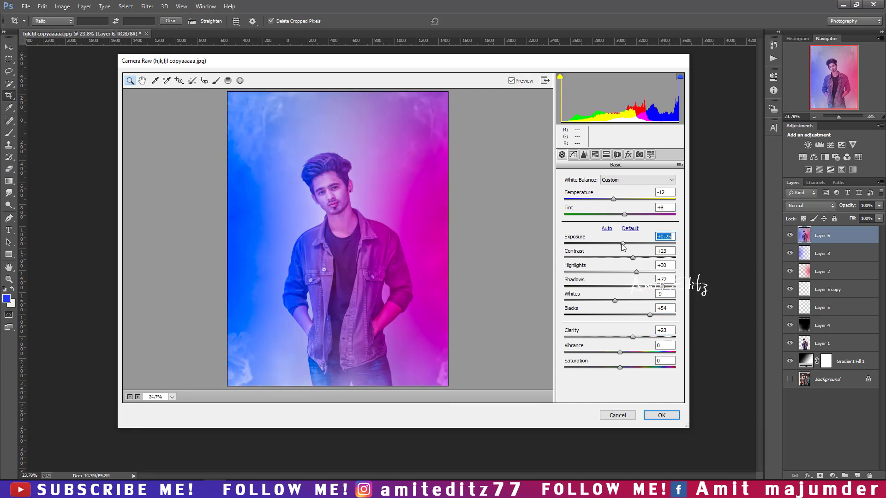
# - Boost blue (+7) and green (+8) primary saturation, add a -43 vignette, and draw a radial filter around the man
pyautogui.click(639, 155)
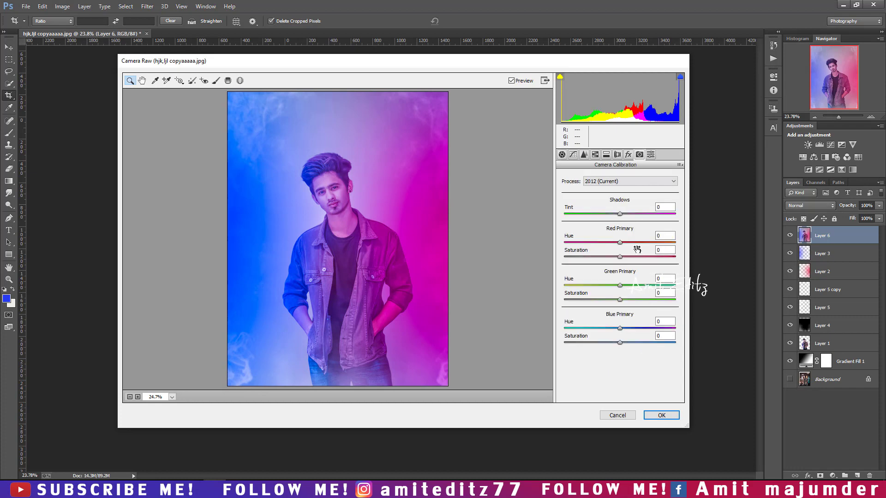
pyautogui.moveTo(620, 342); pyautogui.dragTo(623, 342)
pyautogui.click(628, 155)
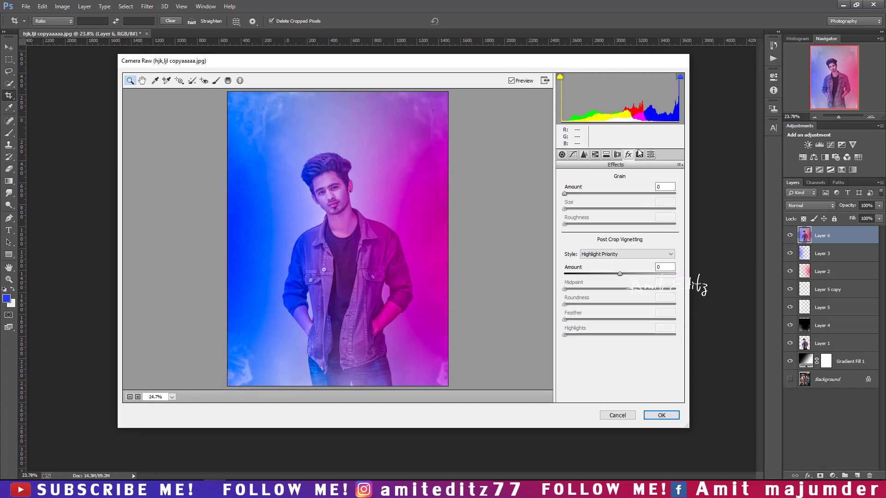
pyautogui.click(639, 155)
pyautogui.moveTo(620, 299); pyautogui.dragTo(626, 299)
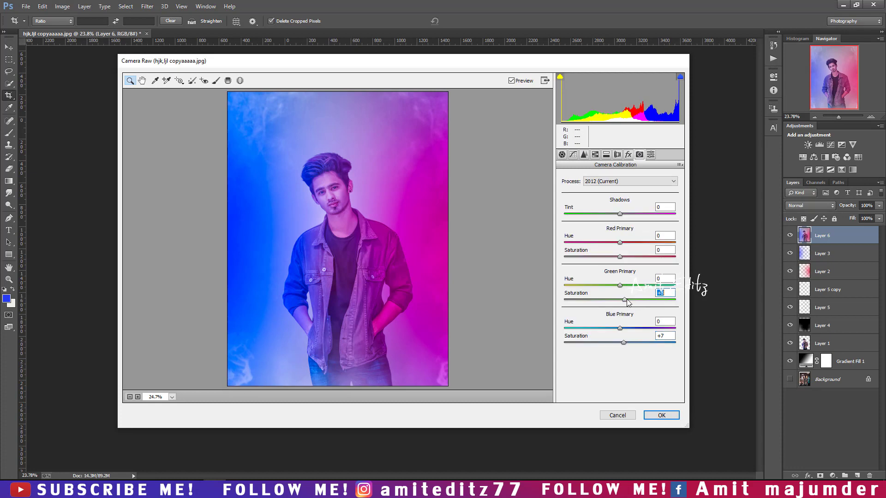
pyautogui.click(628, 155)
pyautogui.moveTo(620, 274)
pyautogui.mouseDown()
pyautogui.moveTo(597, 272)
pyautogui.moveTo(613, 289)
pyautogui.mouseUp()
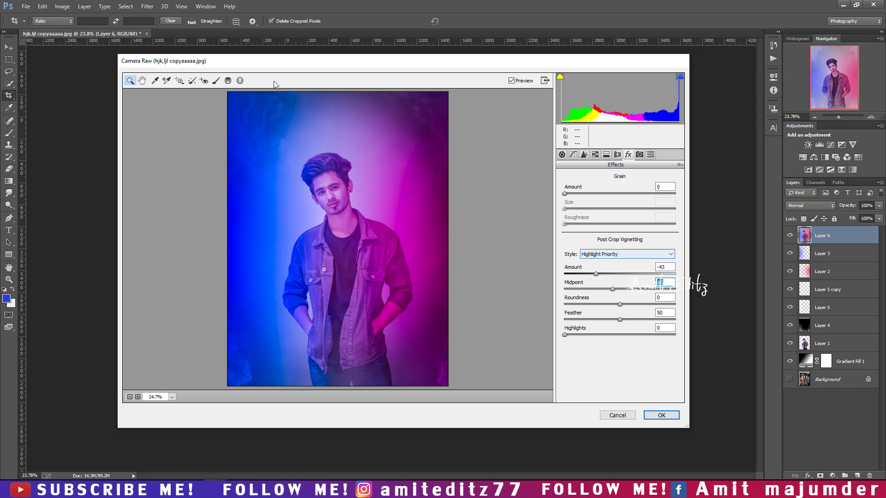
pyautogui.click(240, 81)
pyautogui.moveTo(323, 207)
pyautogui.mouseDown()
pyautogui.moveTo(393, 282)
pyautogui.moveTo(414, 338)
pyautogui.moveTo(438, 341)
pyautogui.mouseUp()
# - Neutralize the radial filter's temperature, darken outside the oval to -0.55, and widen the ellipse toward the photo edges
pyautogui.click(618, 188)
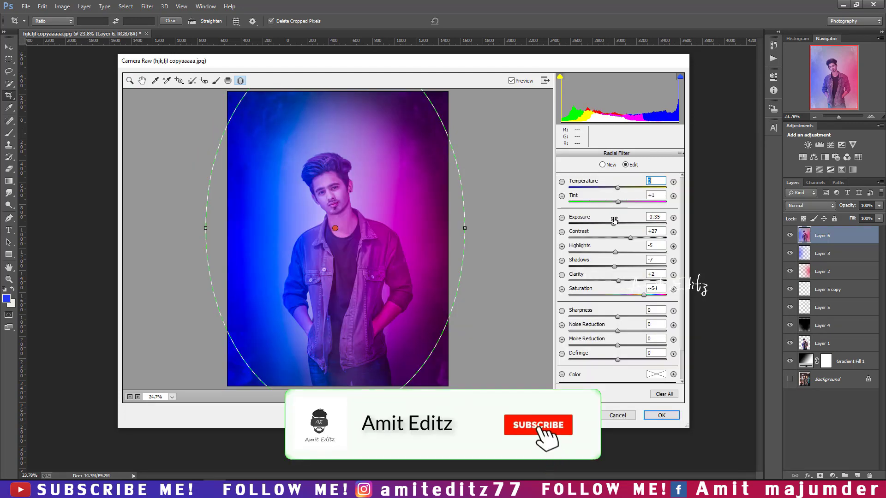
pyautogui.moveTo(616, 223)
pyautogui.mouseDown()
pyautogui.moveTo(605, 222)
pyautogui.moveTo(622, 238)
pyautogui.moveTo(609, 224)
pyautogui.mouseUp()
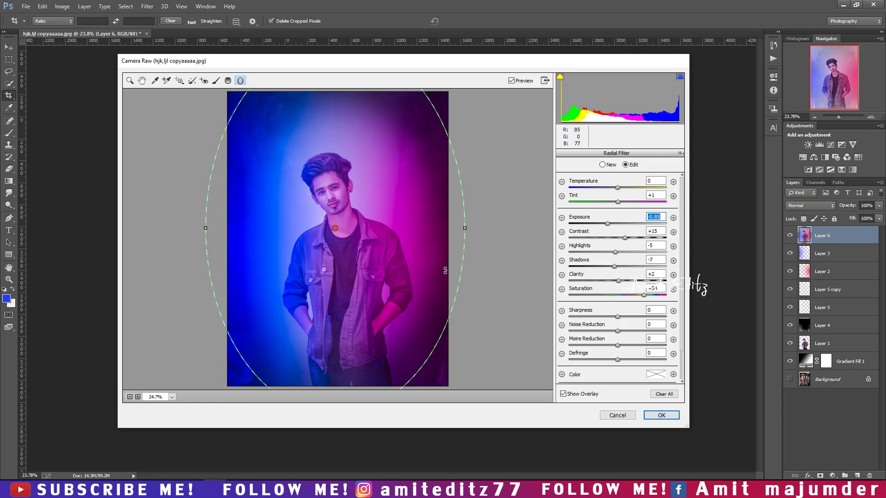
pyautogui.moveTo(453, 226); pyautogui.dragTo(445, 226)
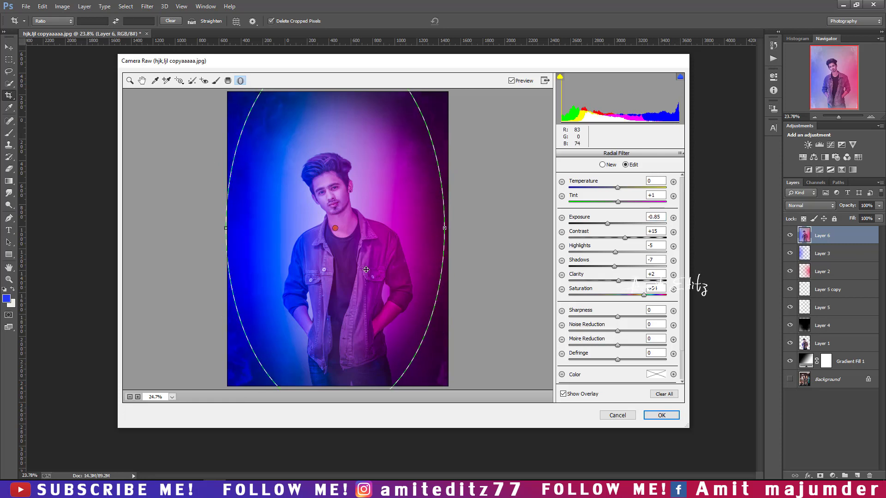
pyautogui.moveTo(366, 269); pyautogui.dragTo(364, 266)
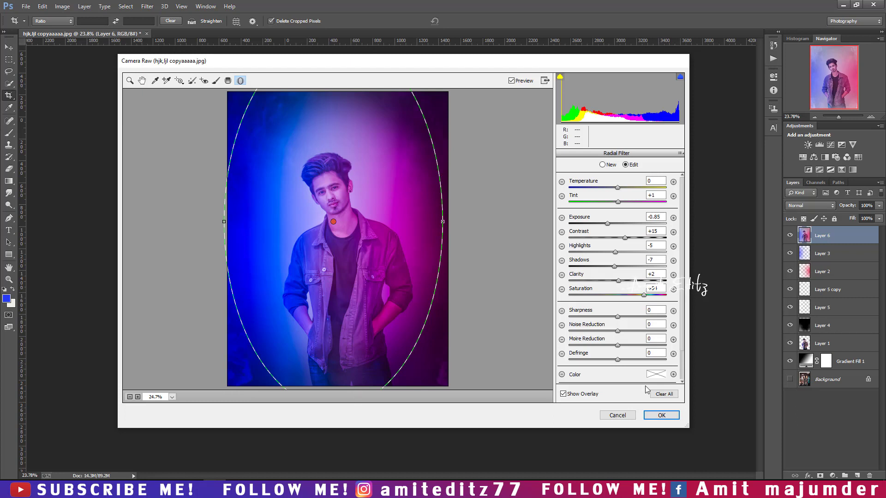
pyautogui.moveTo(607, 223); pyautogui.dragTo(611, 225)
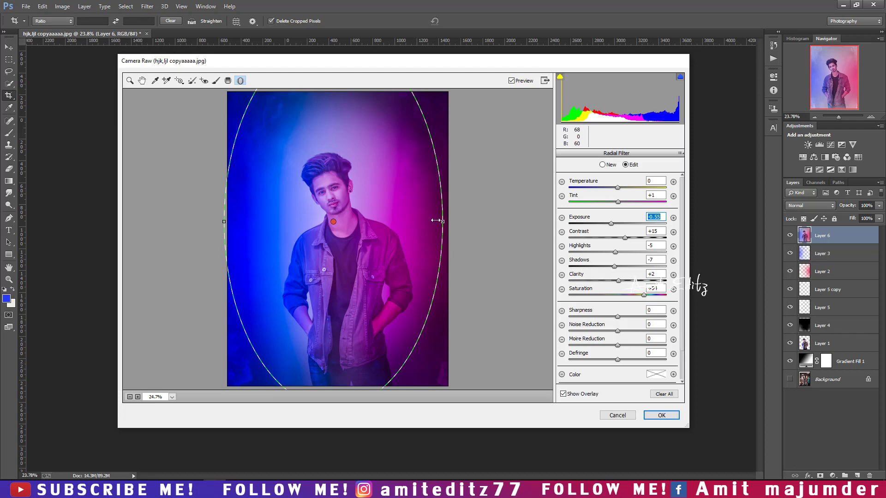
pyautogui.moveTo(436, 220); pyautogui.dragTo(420, 222)
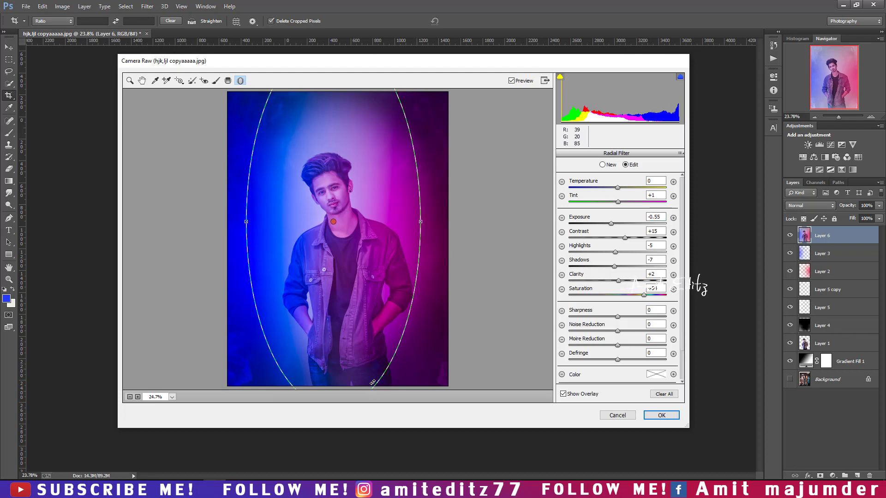
pyautogui.moveTo(374, 384); pyautogui.dragTo(372, 356)
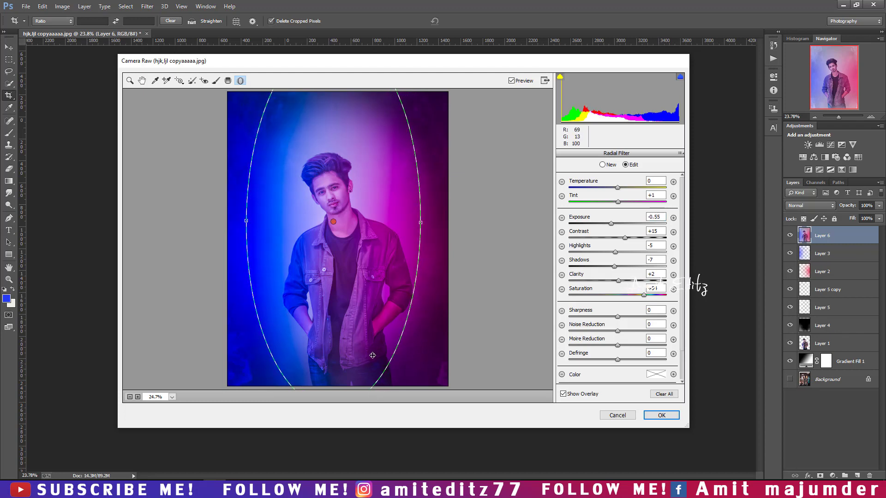
pyautogui.moveTo(421, 222); pyautogui.dragTo(454, 222)
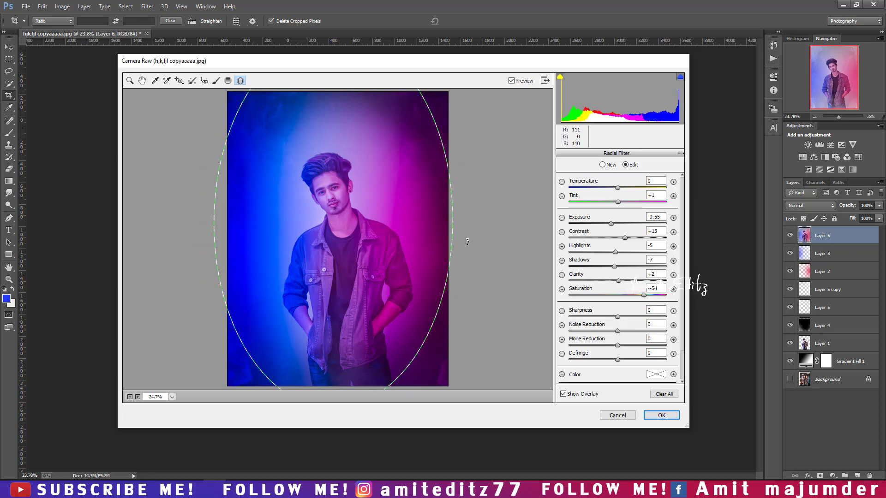
# - Apply the Camera Raw grading to Layer 6
pyautogui.click(661, 416)
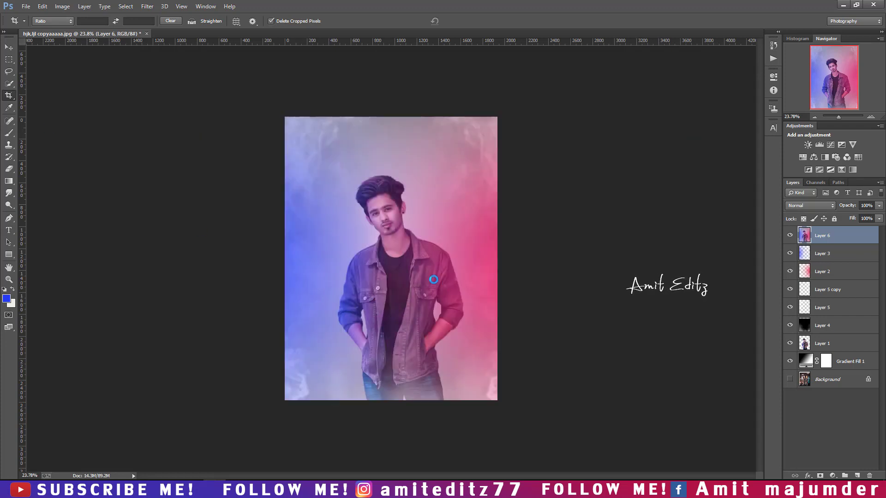
pyautogui.scroll(3, 387, 212)
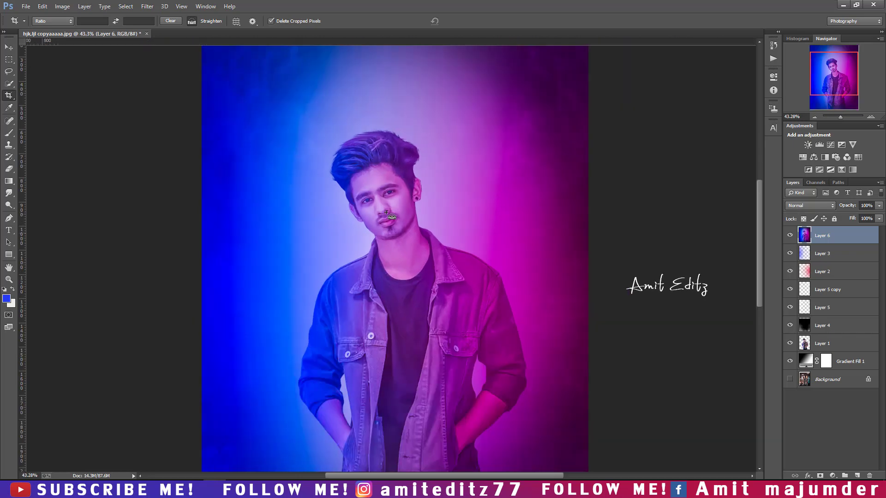
pyautogui.scroll(1, 387, 212)
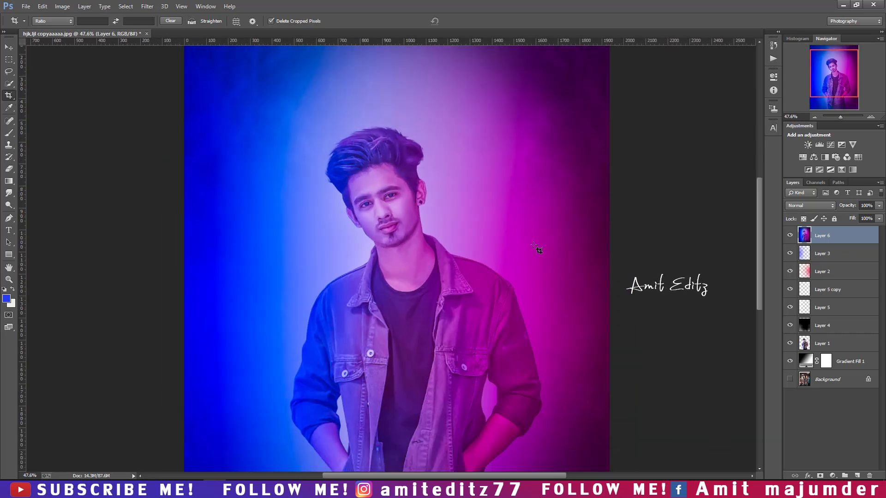
pyautogui.scroll(-1, 384, 212)
pyautogui.scroll(-2, 385, 211)
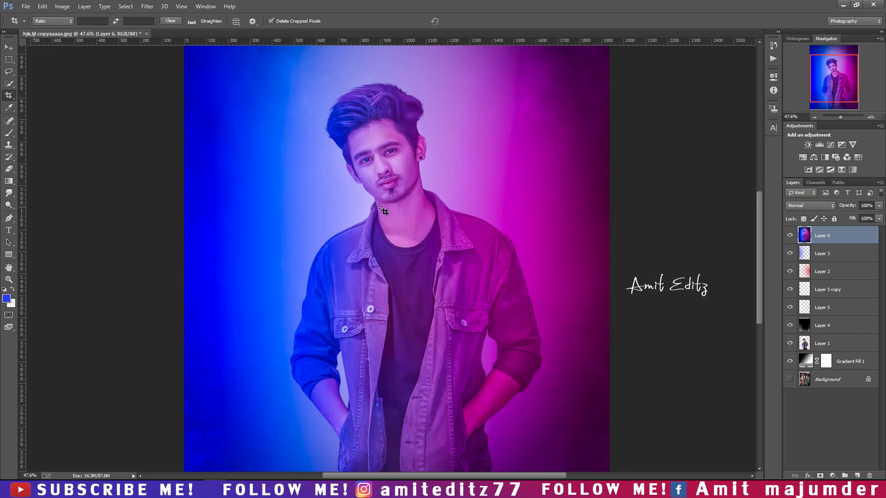
# - Duplicate Layer 6 as Layer 6 copy and select the Dodge Tool
pyautogui.moveTo(837, 237); pyautogui.dragTo(857, 476)
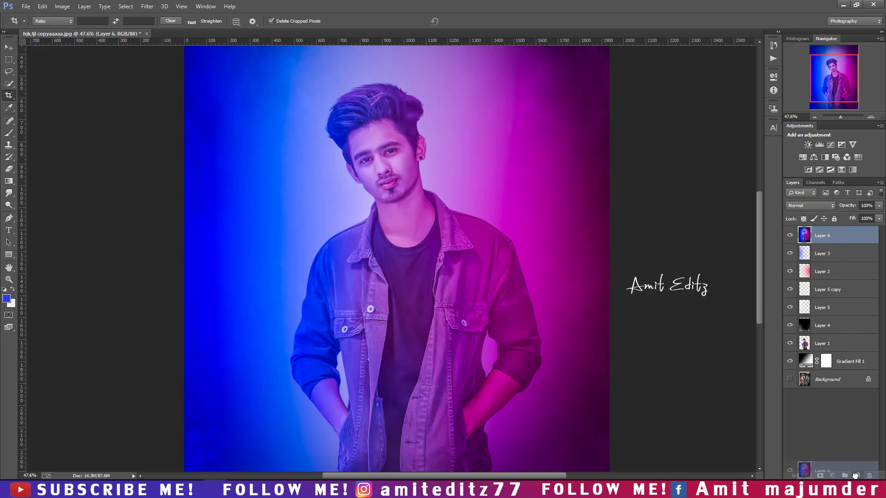
pyautogui.click(8, 205)
pyautogui.scroll(1, 209, 129)
pyautogui.scroll(1, 209, 129)
pyautogui.scroll(1, 209, 129)
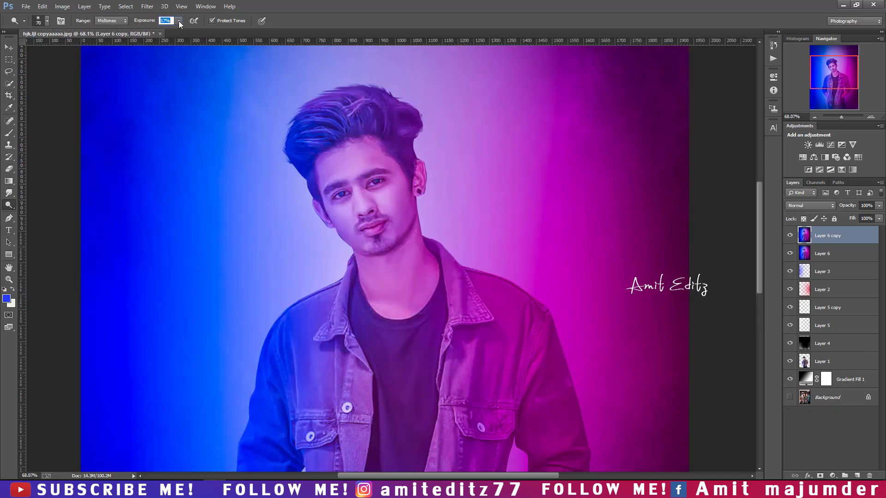
# - Set the dodge brush to 91 px and lighten the man's forehead
pyautogui.keyDown('alt'); pyautogui.rightClick(372, 187); pyautogui.keyUp('alt')
pyautogui.keyDown('alt'); pyautogui.rightClick(392, 203); pyautogui.keyUp('alt')
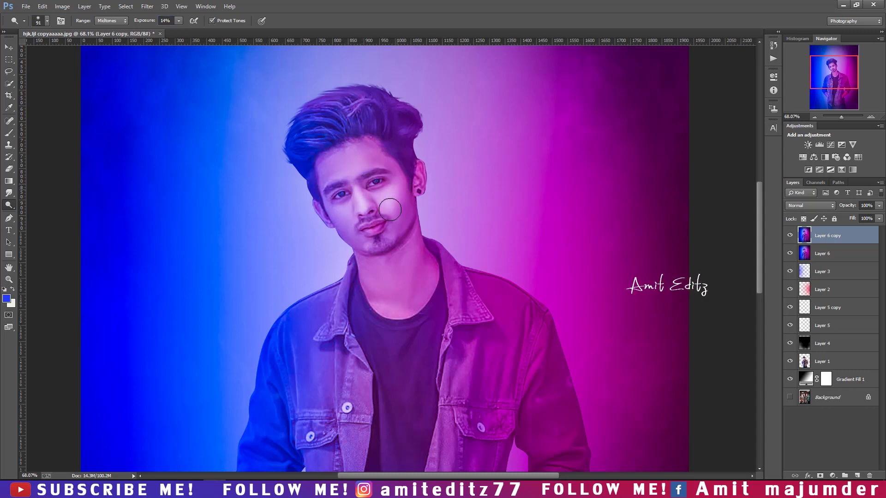
pyautogui.moveTo(340, 168)
pyautogui.mouseDown()
pyautogui.moveTo(363, 164)
pyautogui.moveTo(337, 208)
pyautogui.moveTo(326, 202)
pyautogui.moveTo(392, 245)
pyautogui.mouseUp()
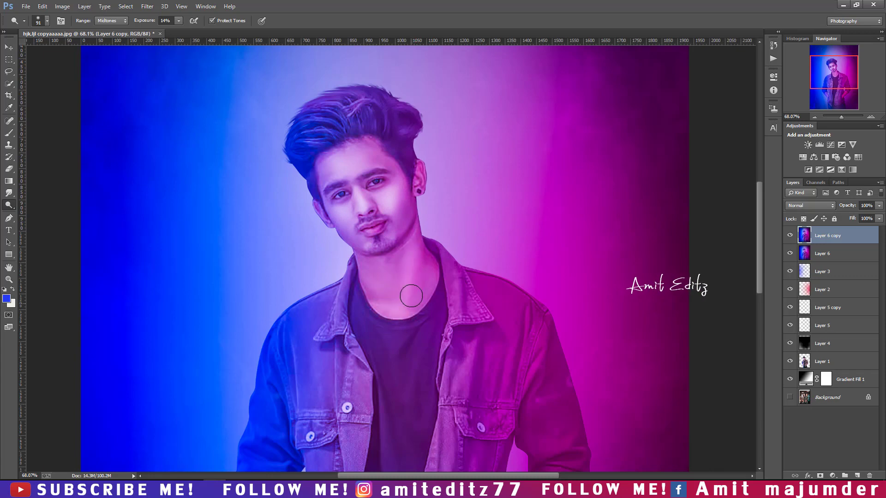
pyautogui.scroll(-1, 415, 287)
pyautogui.scroll(-1, 416, 283)
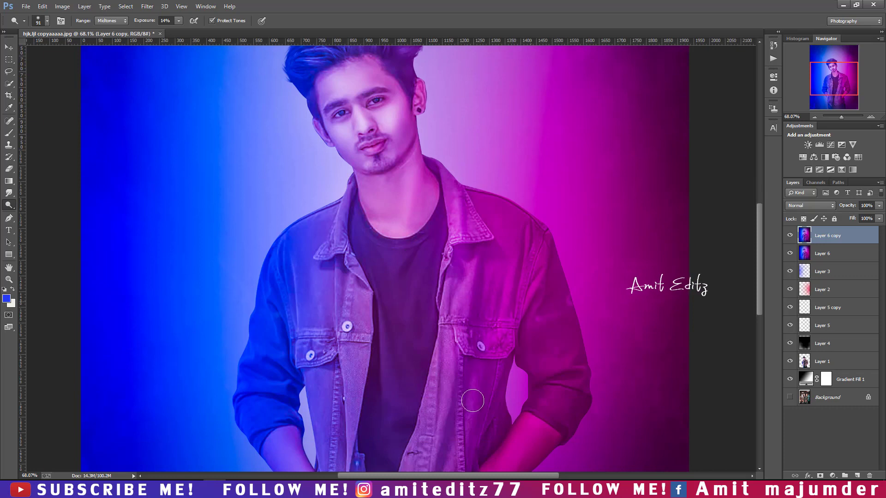
pyautogui.scroll(-1, 543, 338)
pyautogui.scroll(-1, 542, 339)
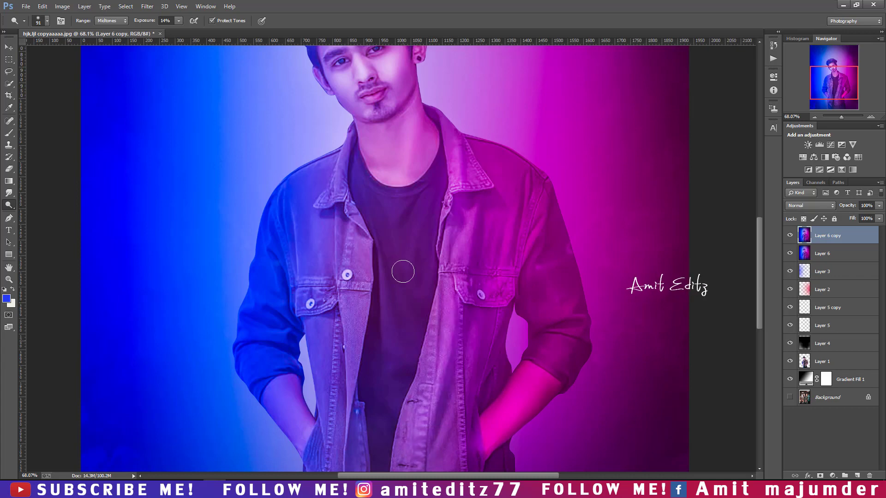
pyautogui.scroll(-1, 396, 265)
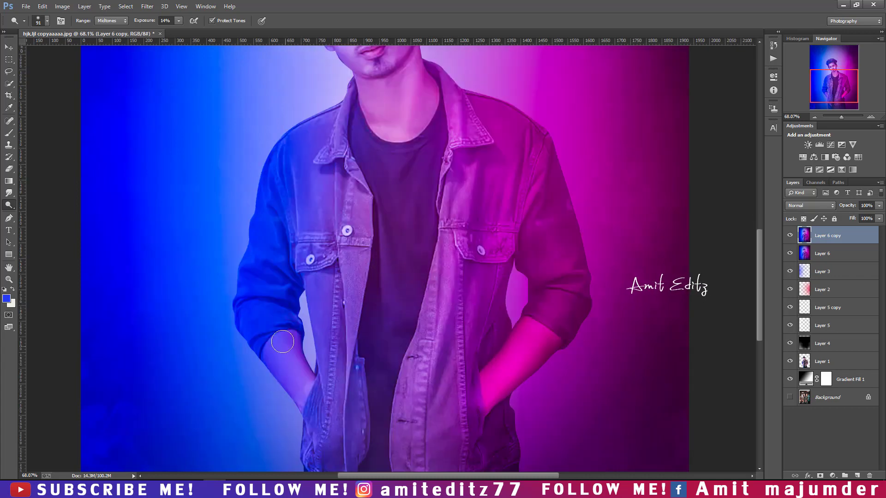
# - Dodge the man's left forearm below the sleeve to brighten it
pyautogui.moveTo(274, 334)
pyautogui.mouseDown()
pyautogui.moveTo(257, 306)
pyautogui.moveTo(295, 383)
pyautogui.mouseUp()
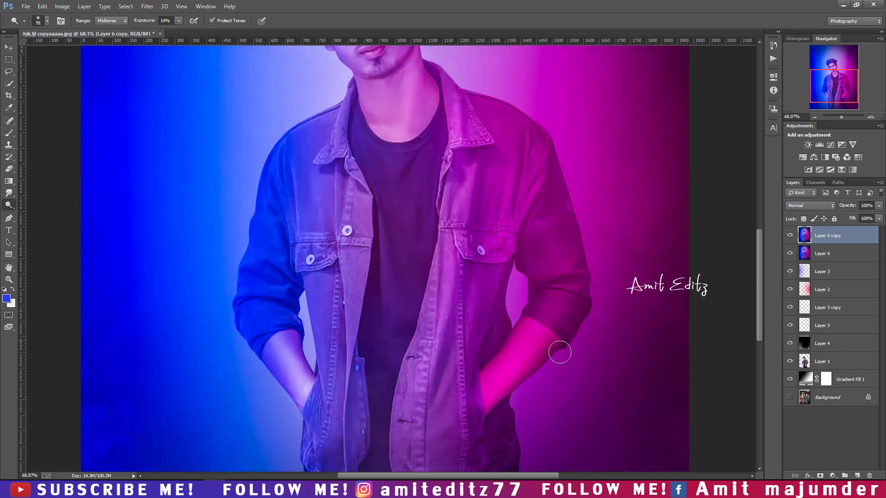
pyautogui.scroll(-1, 411, 411)
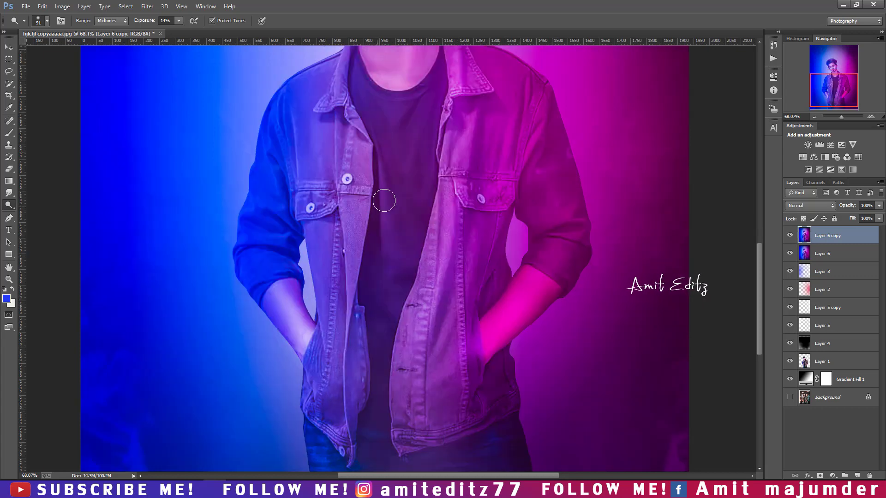
pyautogui.scroll(1, 386, 331)
pyautogui.scroll(1, 396, 197)
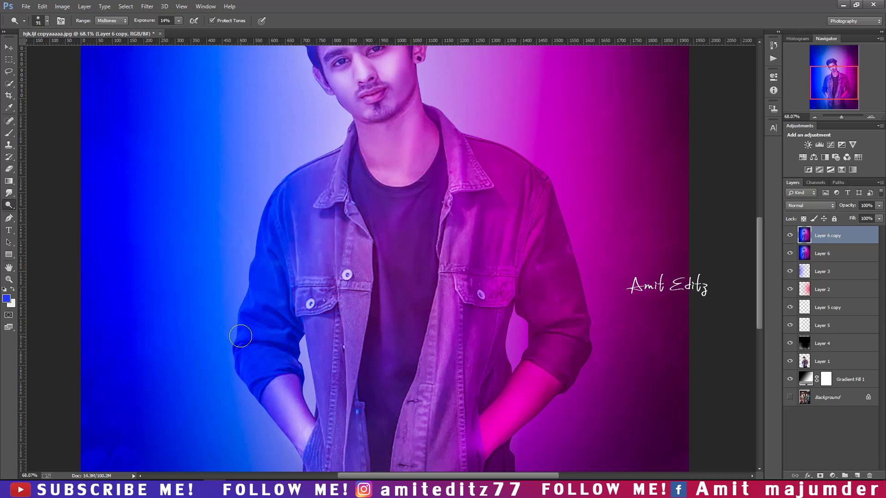
pyautogui.scroll(1, 282, 301)
pyautogui.scroll(1, 281, 277)
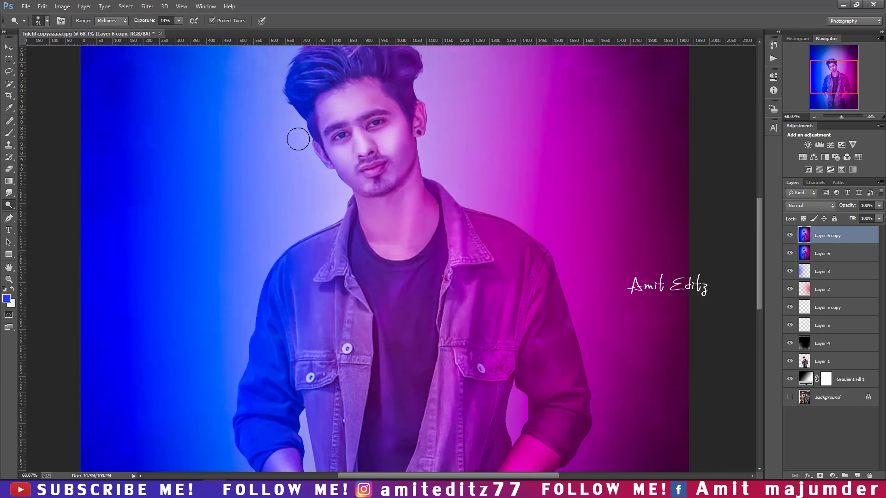
pyautogui.scroll(-3, 413, 206)
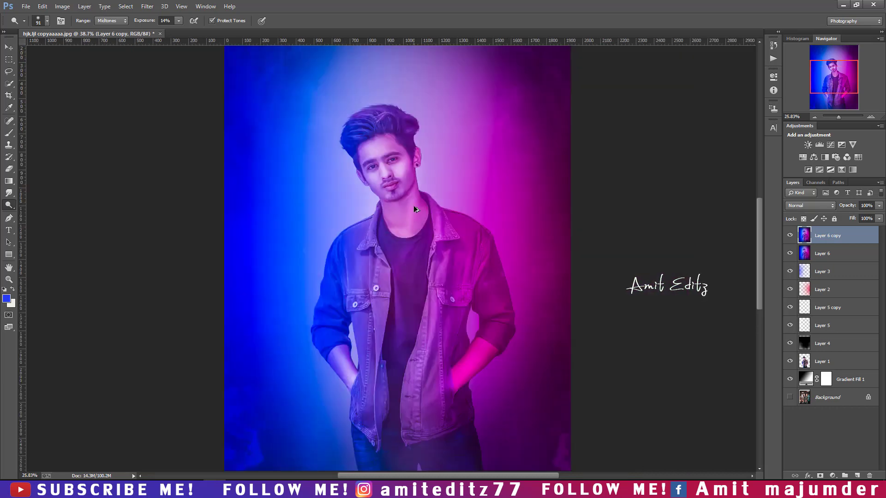
pyautogui.scroll(-2, 413, 206)
pyautogui.scroll(1, 414, 206)
pyautogui.scroll(2, 414, 205)
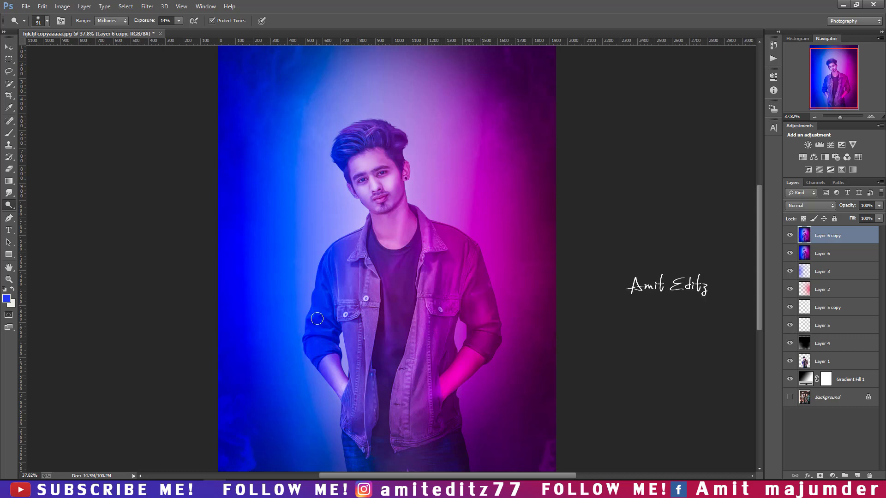
pyautogui.scroll(-1, 386, 340)
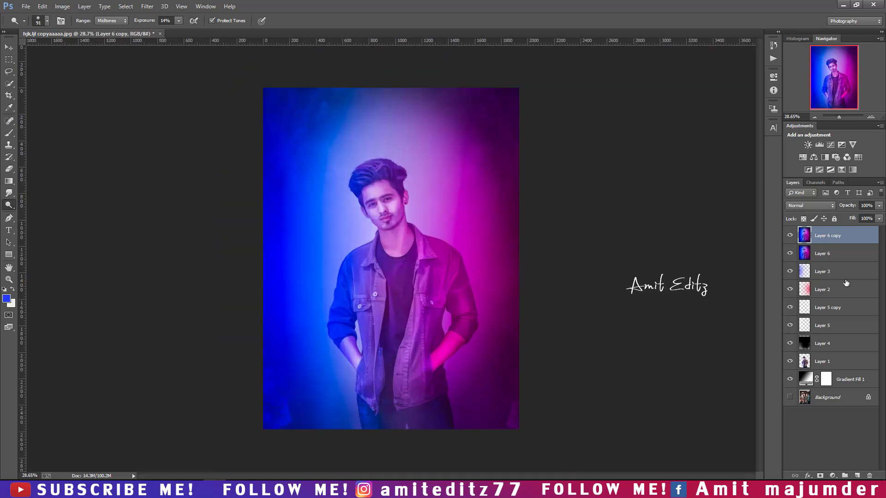
pyautogui.scroll(-2, 423, 269)
pyautogui.scroll(1, 425, 270)
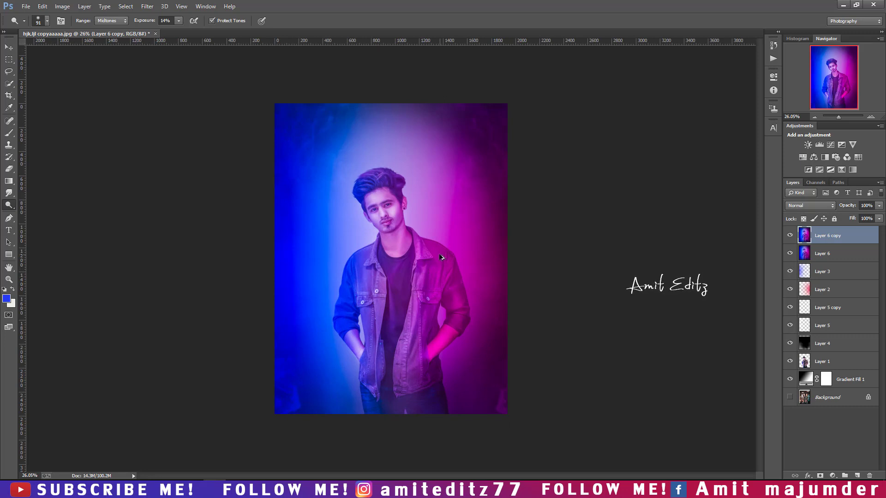
pyautogui.scroll(2, 441, 258)
pyautogui.scroll(-1, 442, 258)
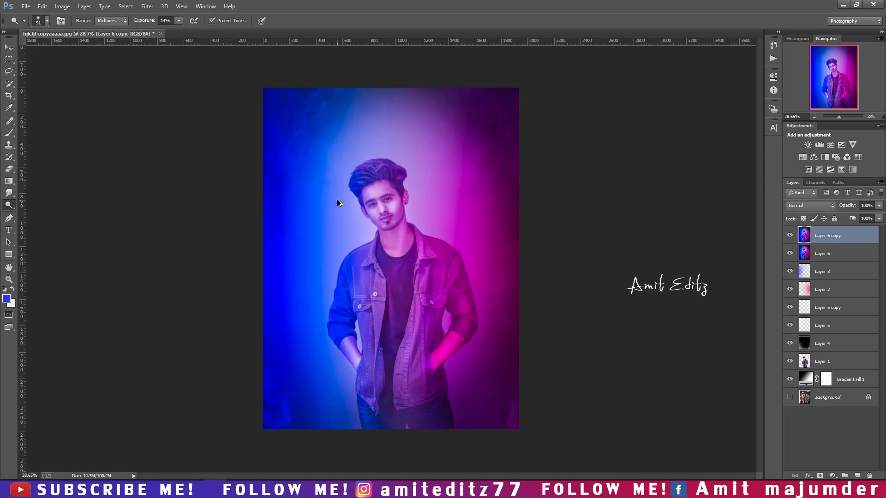
pyautogui.scroll(1, 339, 203)
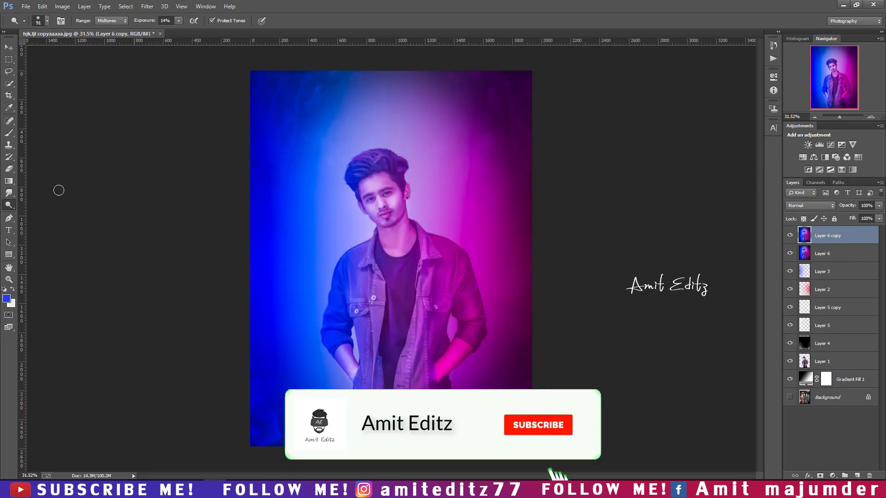
pyautogui.click(9, 193)
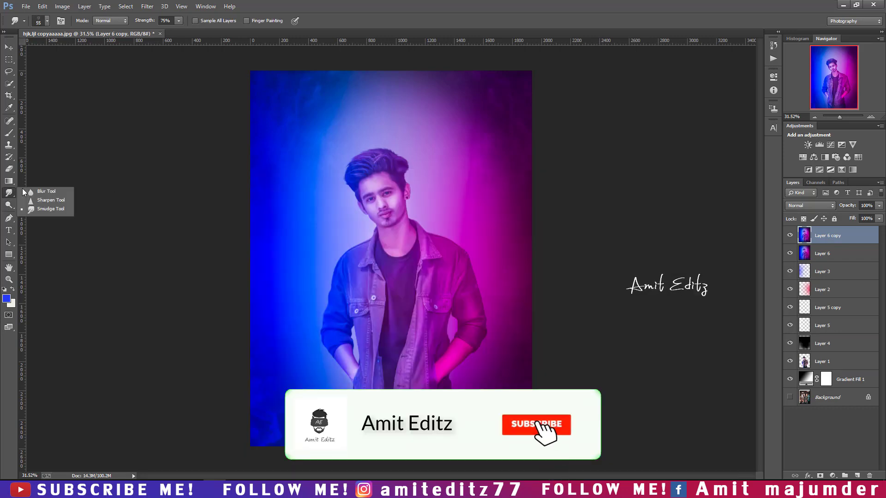
# - Select the Blur Tool and duplicate Layer 6 copy as Layer 6 copy 2
pyautogui.click(28, 191)
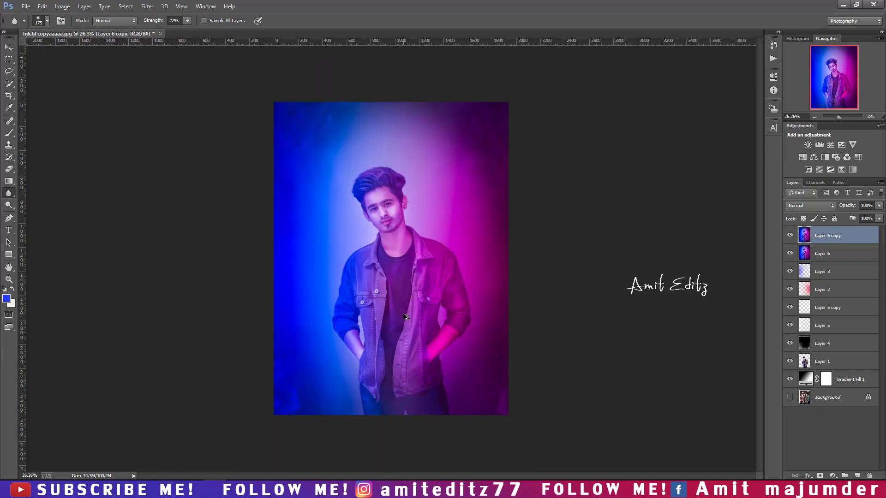
pyautogui.scroll(2, 387, 245)
pyautogui.scroll(-2, 387, 244)
pyautogui.scroll(1, 387, 244)
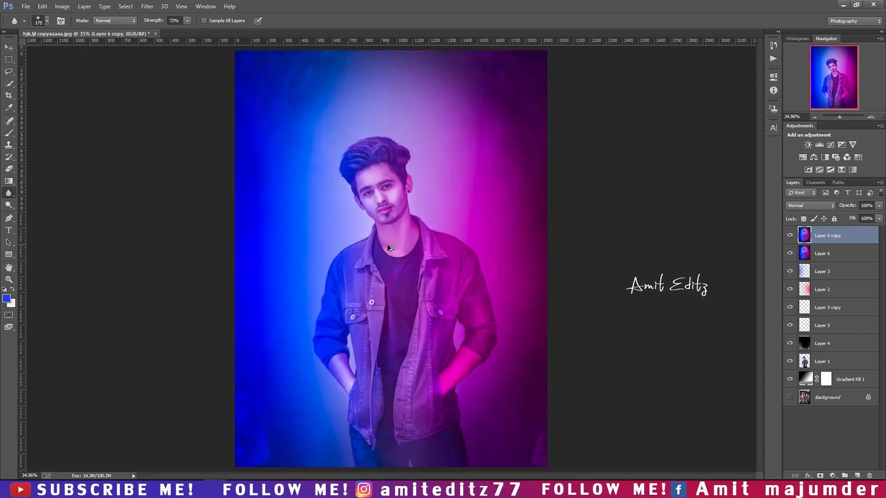
pyautogui.scroll(-1, 386, 245)
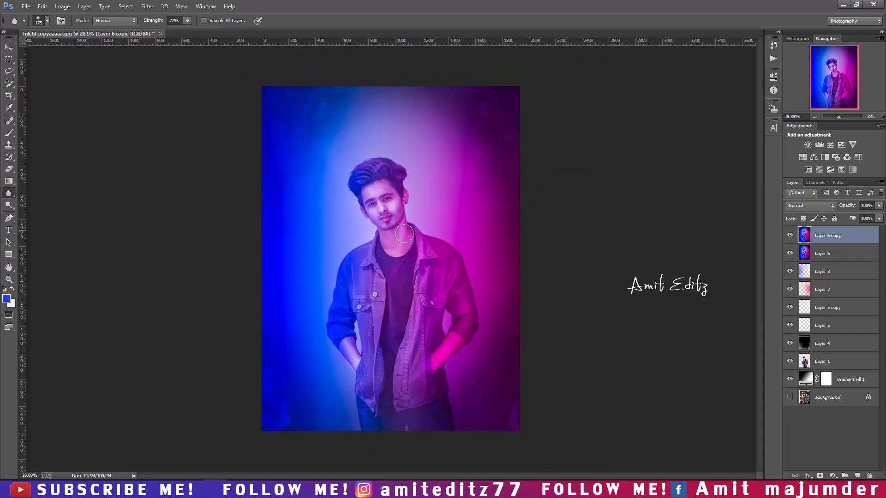
pyautogui.scroll(2, 460, 264)
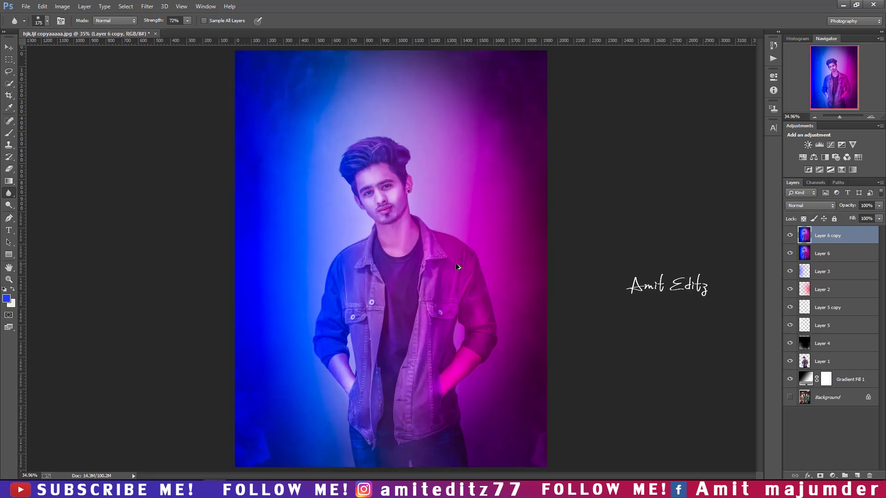
pyautogui.scroll(-1, 458, 265)
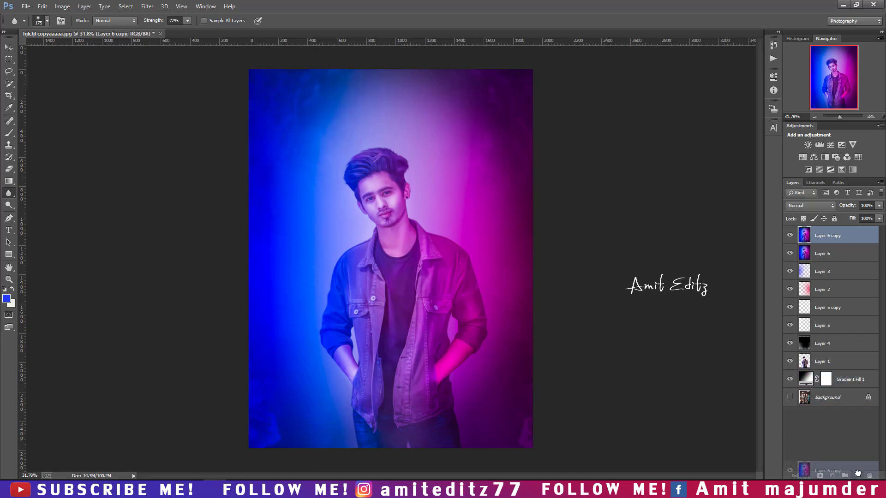
pyautogui.moveTo(837, 246); pyautogui.dragTo(857, 476)
pyautogui.click(9, 205)
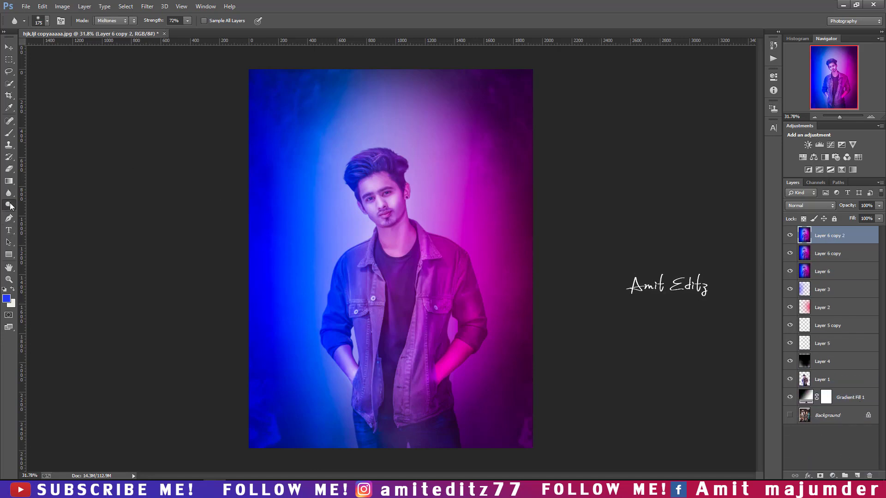
pyautogui.rightClick(9, 205)
pyautogui.click(32, 214)
pyautogui.scroll(5, 347, 183)
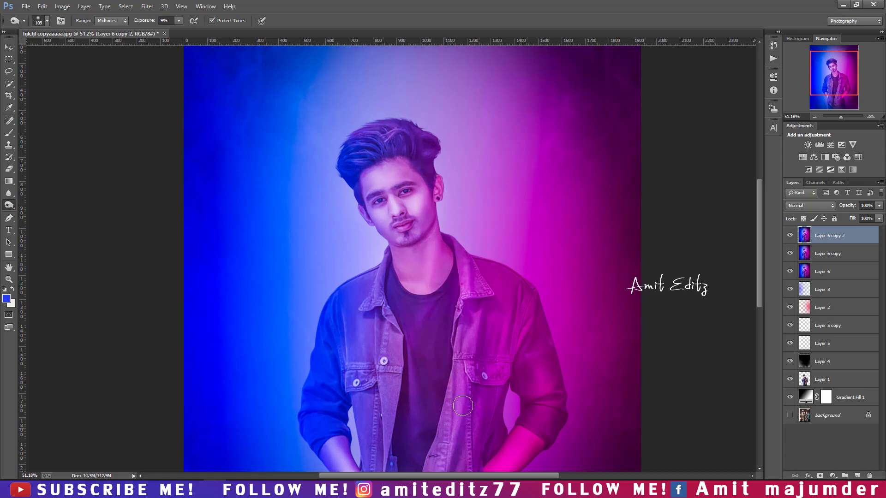
pyautogui.scroll(-3, 480, 406)
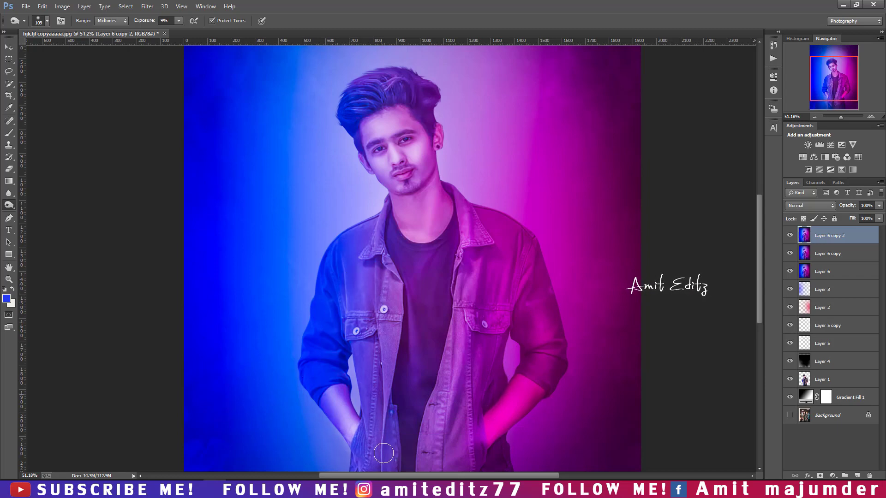
pyautogui.scroll(-3, 410, 464)
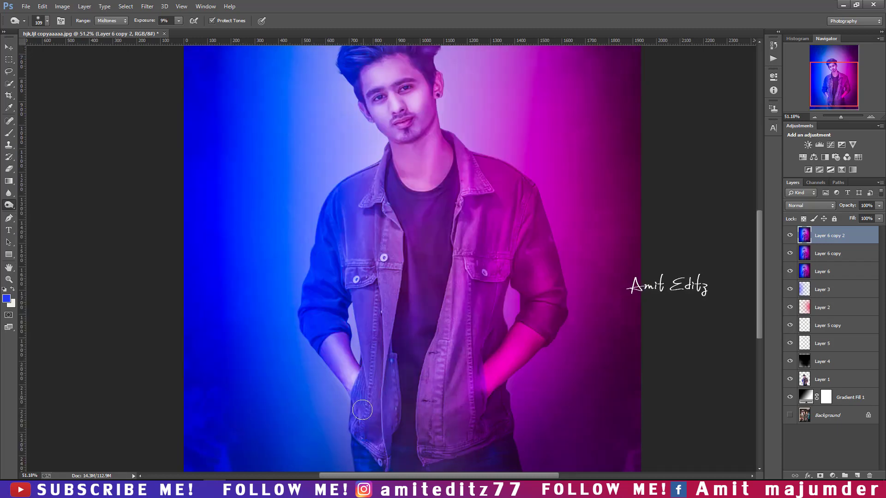
pyautogui.scroll(-3, 363, 410)
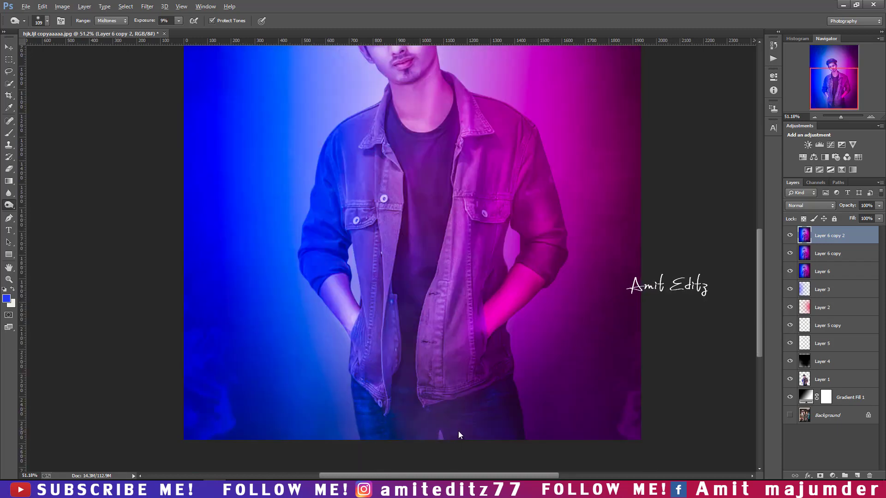
pyautogui.scroll(-2, 458, 438)
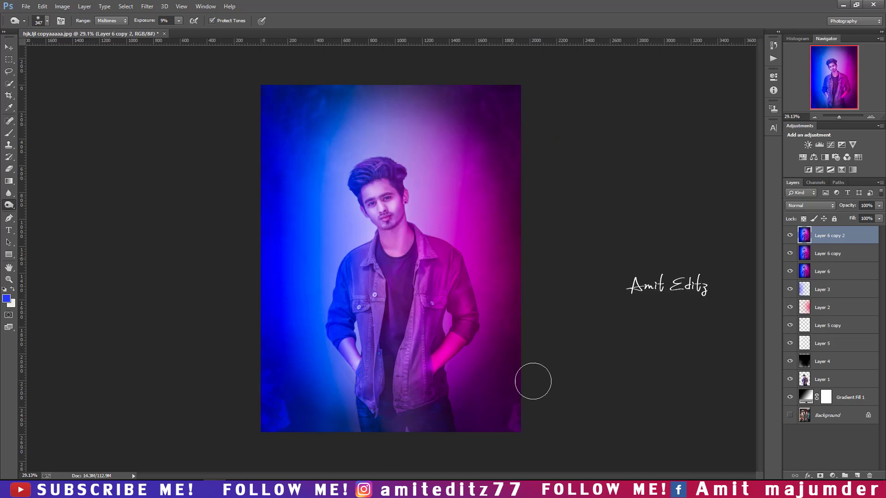
pyautogui.hotkey('ctrl', '-')
pyautogui.hotkey('ctrl', '-')
pyautogui.hotkey('ctrl', '+')
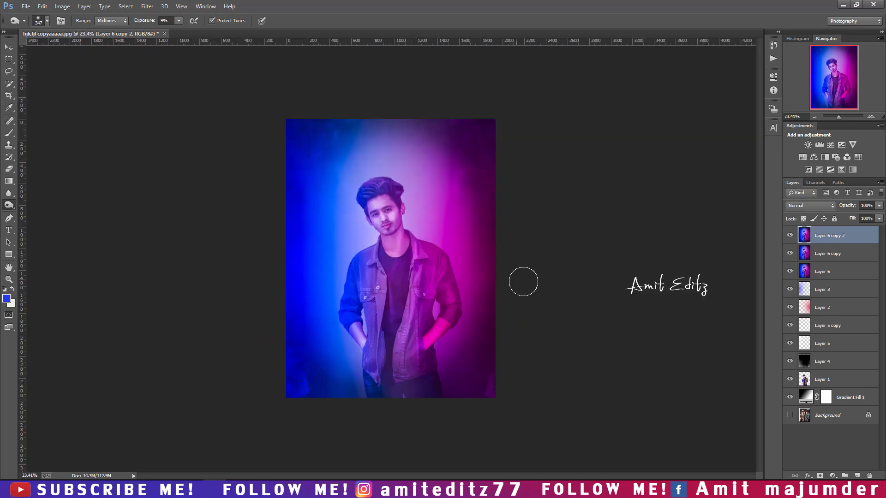
pyautogui.hotkey('ctrl', '+')
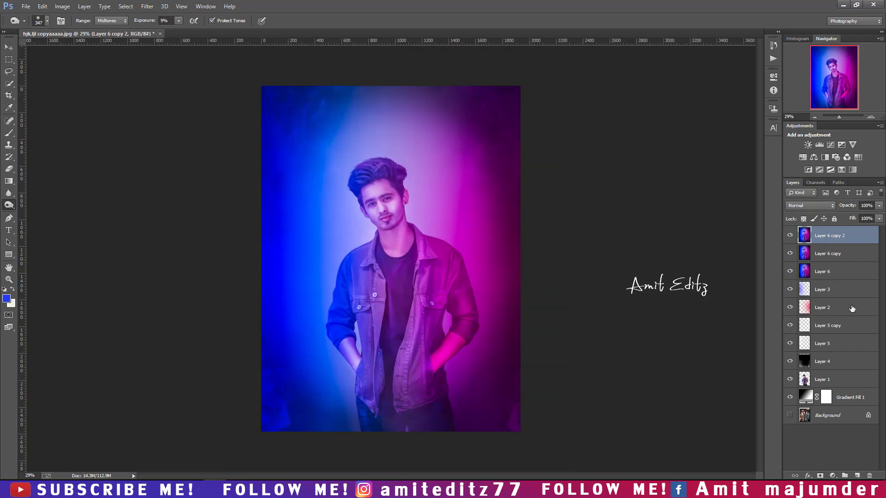
# - Merge Layer 6, Layer 6 copy and Layer 6 copy 2 into a single layer
pyautogui.click(9, 47)
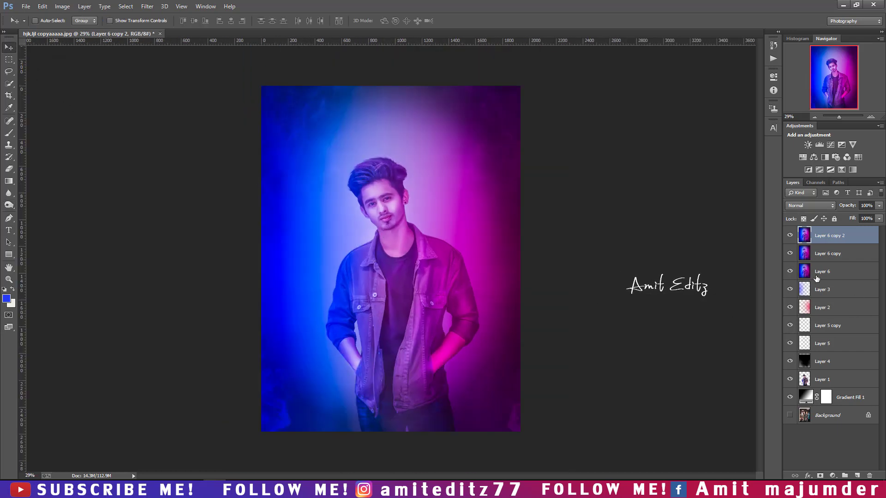
pyautogui.click(789, 236)
pyautogui.keyDown('shift'); pyautogui.click(838, 255); pyautogui.keyUp('shift')
pyautogui.keyDown('shift'); pyautogui.click(835, 272); pyautogui.keyUp('shift')
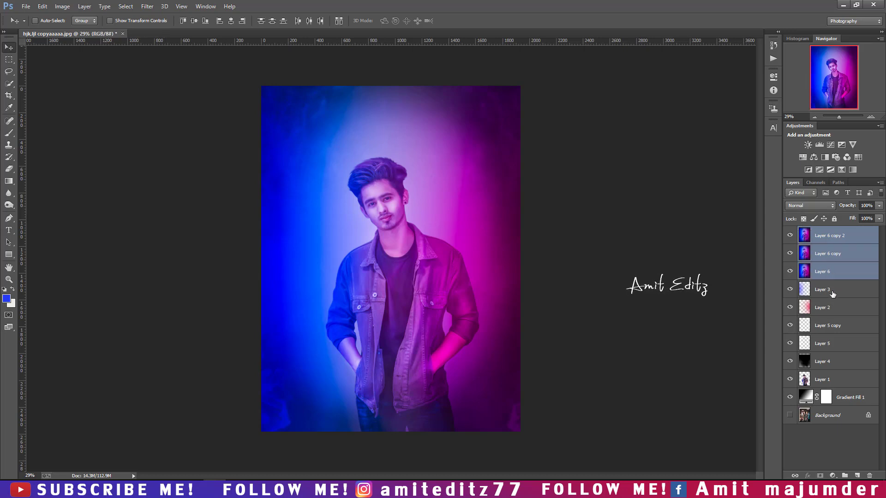
pyautogui.rightClick(834, 272)
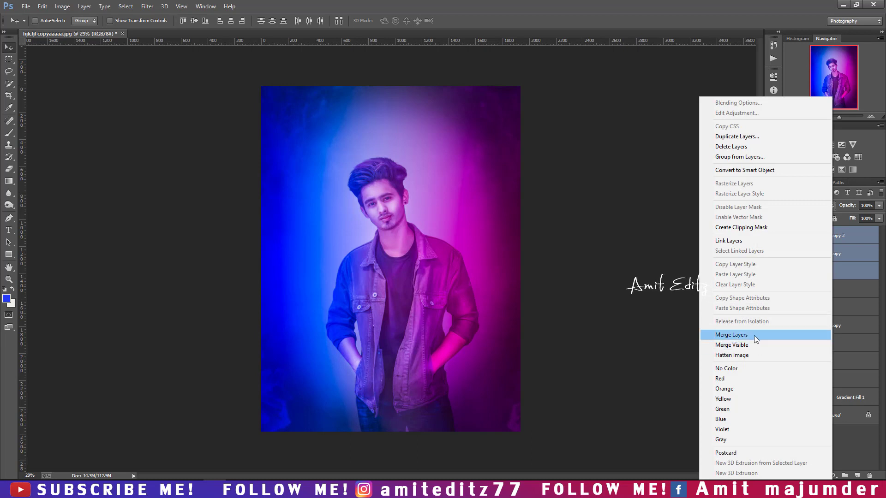
pyautogui.click(754, 336)
# - Duplicate the merged layer as Layer 6 copy 3
pyautogui.scroll(1, 450, 262)
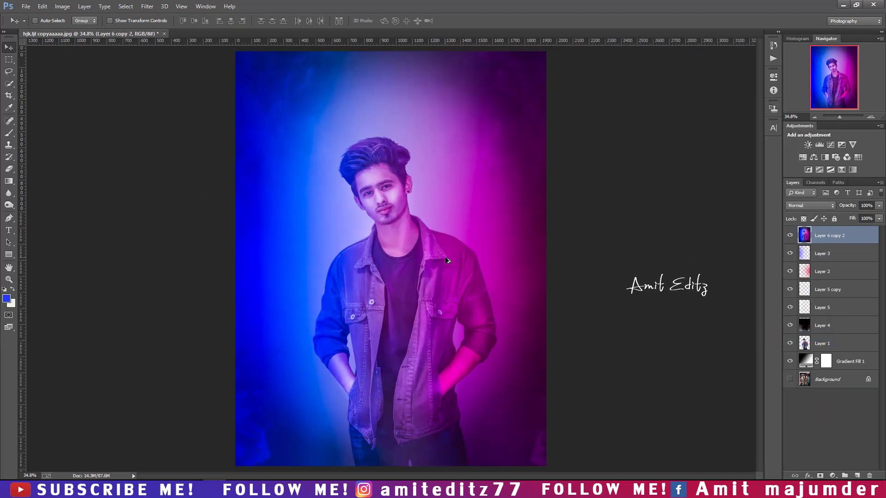
pyautogui.scroll(-1, 447, 260)
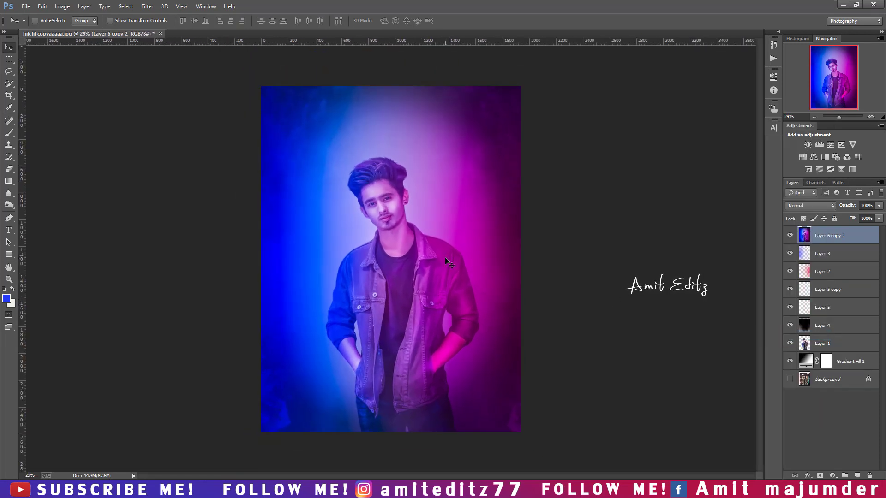
pyautogui.moveTo(837, 243)
pyautogui.mouseDown()
pyautogui.moveTo(849, 474)
pyautogui.moveTo(857, 476)
pyautogui.mouseUp()
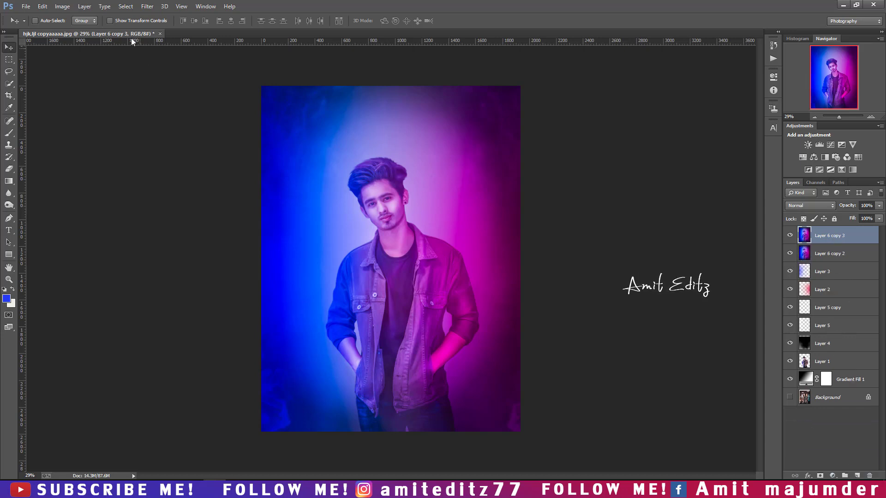
# - Apply a High Pass filter to the copy and set its blend mode to Soft Light
pyautogui.click(148, 6)
pyautogui.click(287, 221)
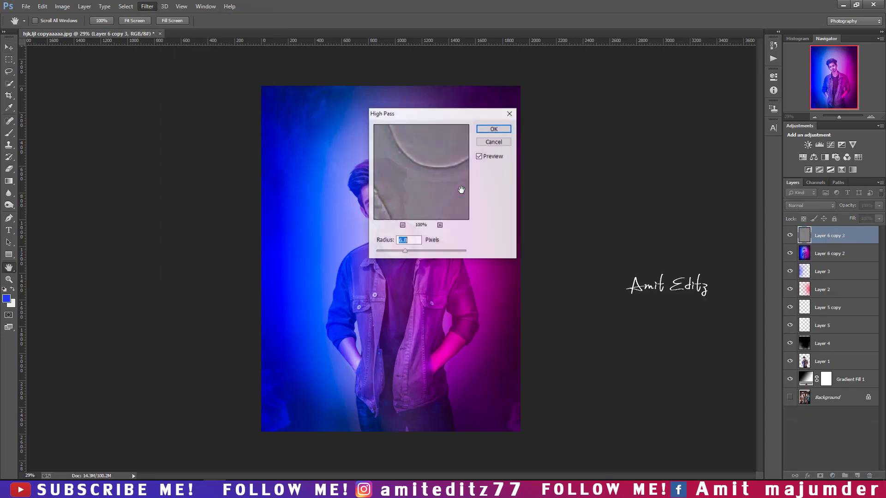
pyautogui.press('Return')
pyautogui.click(809, 206)
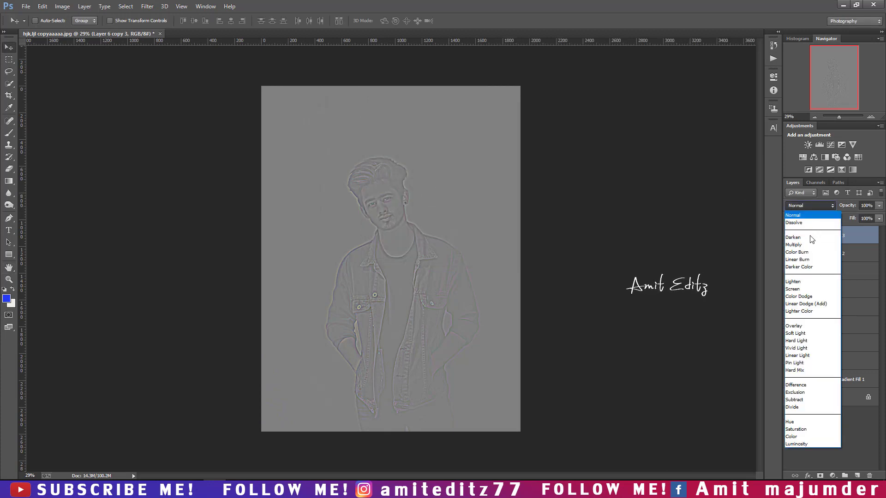
pyautogui.click(795, 333)
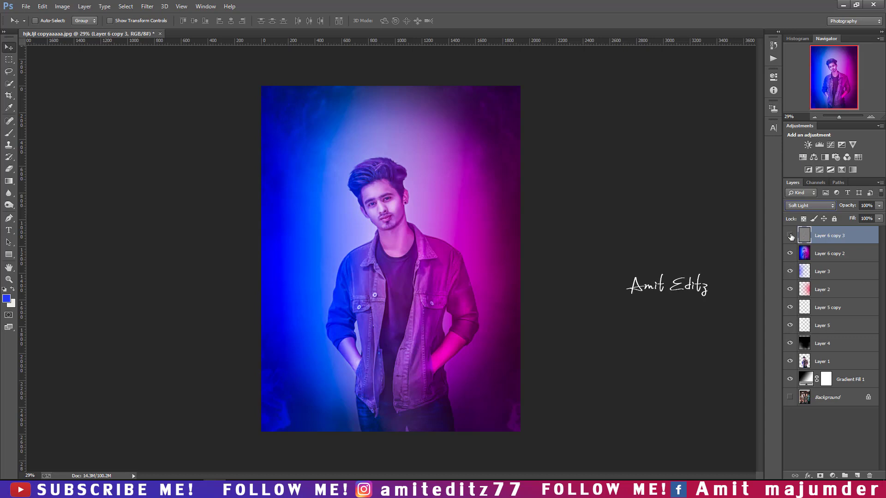
# - Merge the Soft Light sharpening layer with Layer 6 copy 2 below it
pyautogui.keyDown('shift'); pyautogui.click(831, 253); pyautogui.keyUp('shift')
pyautogui.rightClick(829, 253)
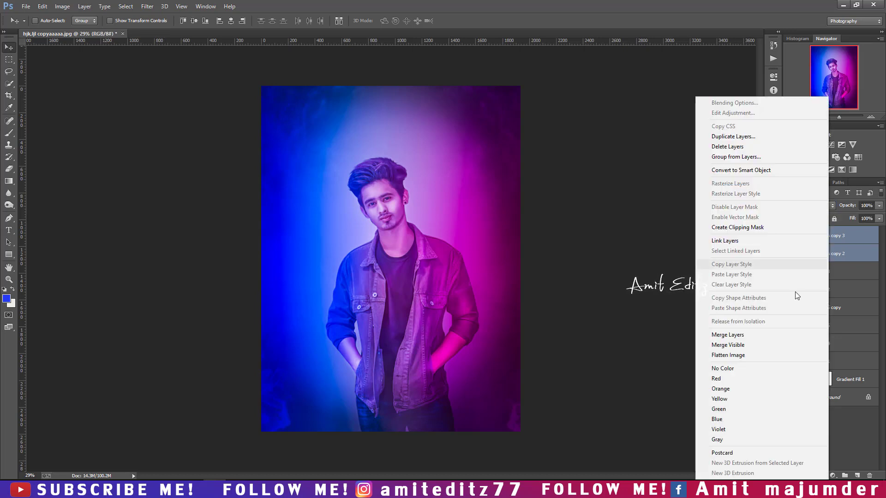
pyautogui.click(751, 335)
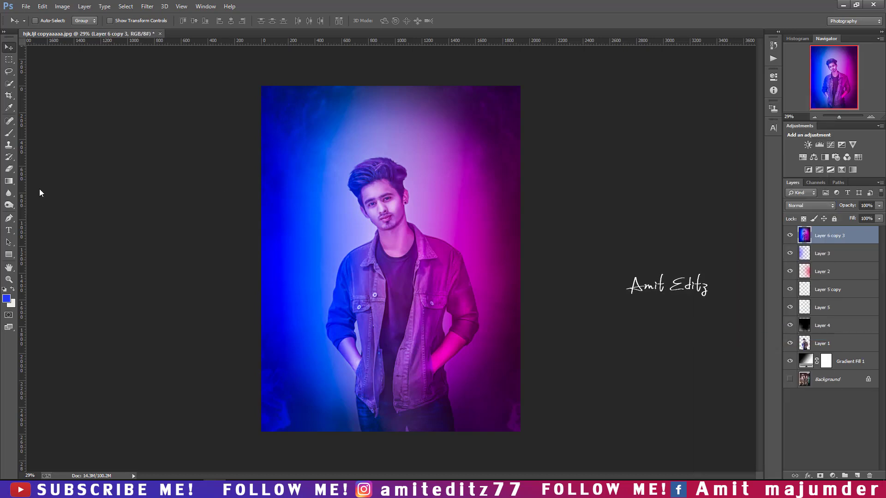
pyautogui.hotkey('ctrl', '0')
# - Choose the logo brush at full opacity with pure white as the foreground colour
pyautogui.press('b')
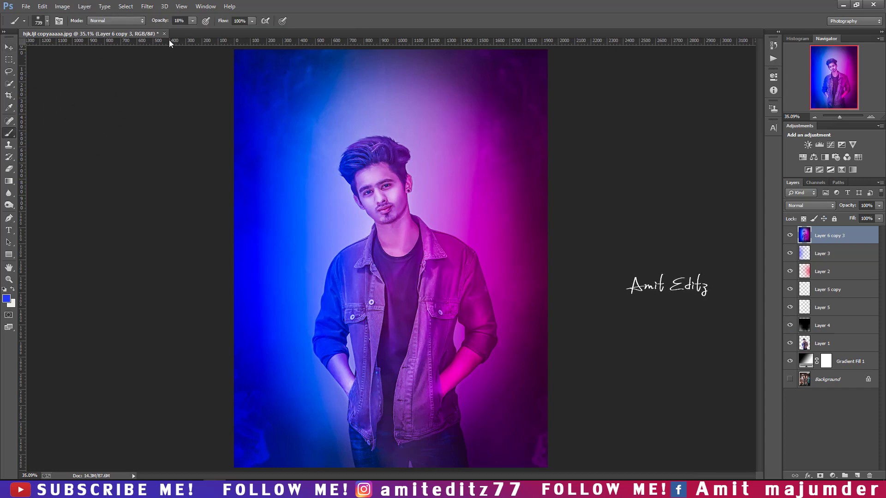
pyautogui.press('0')
pyautogui.rightClick(393, 187)
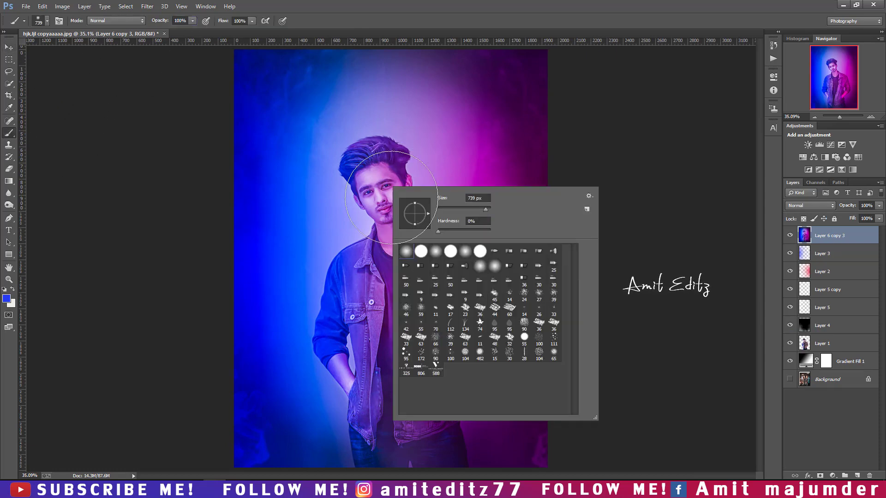
pyautogui.click(436, 369)
pyautogui.click(6, 299)
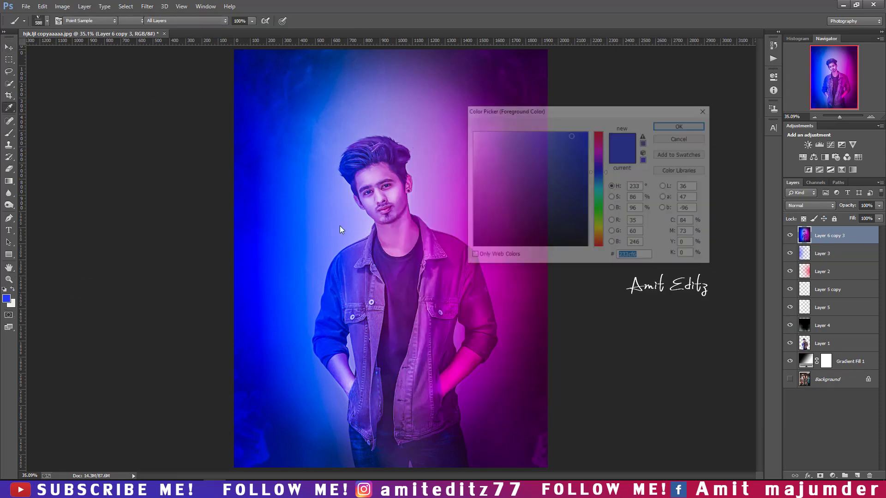
pyautogui.moveTo(491, 170); pyautogui.dragTo(471, 132)
pyautogui.click(681, 126)
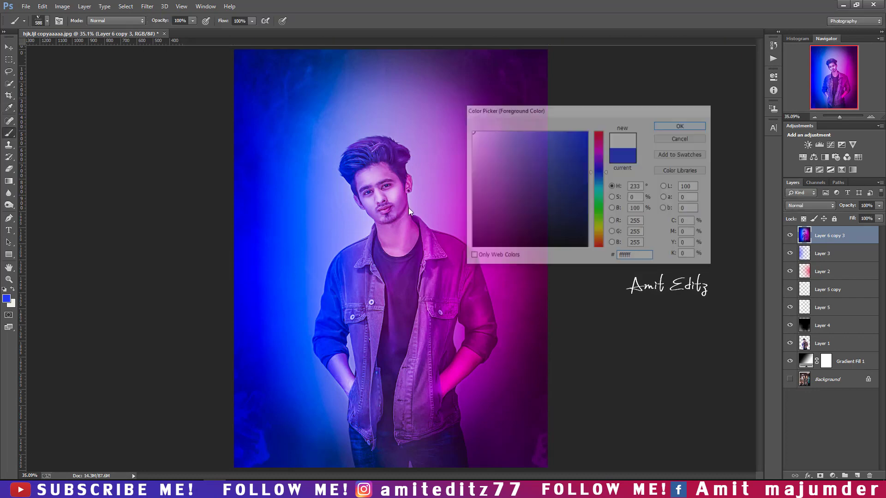
# - Size the white logo brush to about 166 px at 79% opacity for the watermark
pyautogui.moveTo(282, 244); pyautogui.dragTo(279, 242)
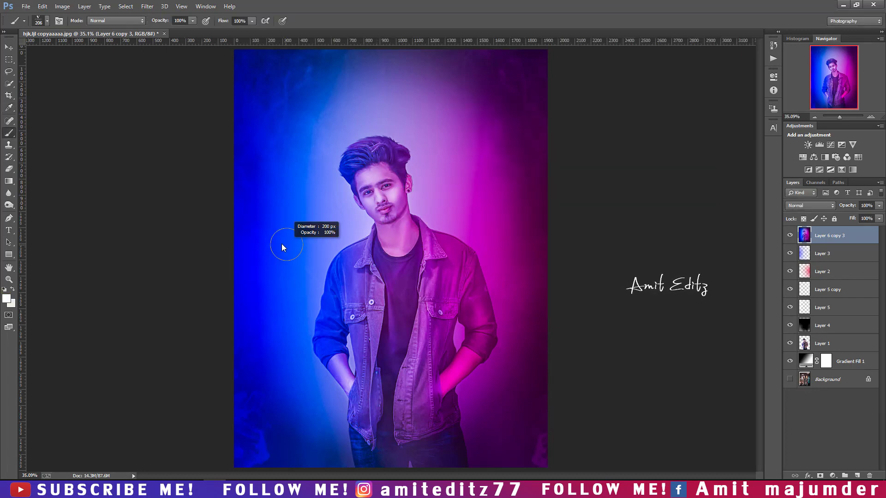
pyautogui.press('7')
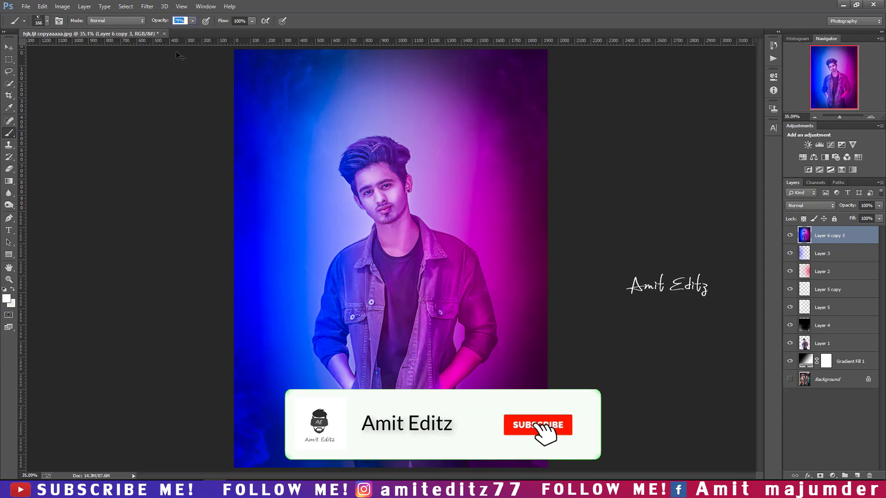
pyautogui.press('9')
pyautogui.hotkey('ctrl', '-')
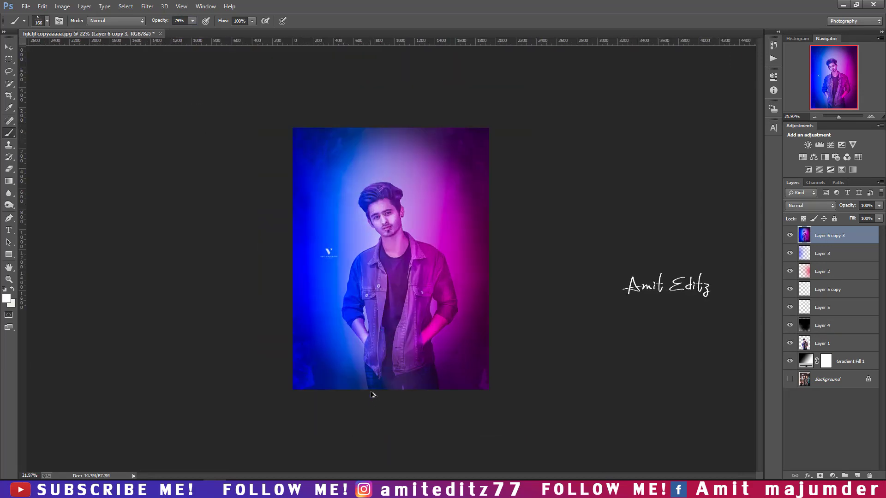
pyautogui.rightClick(377, 247)
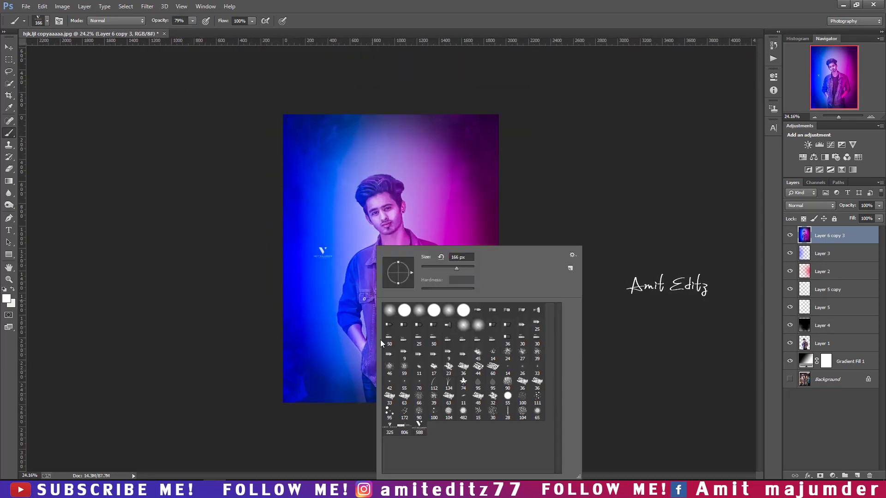
pyautogui.press('v')
pyautogui.hotkey('ctrl', '0')
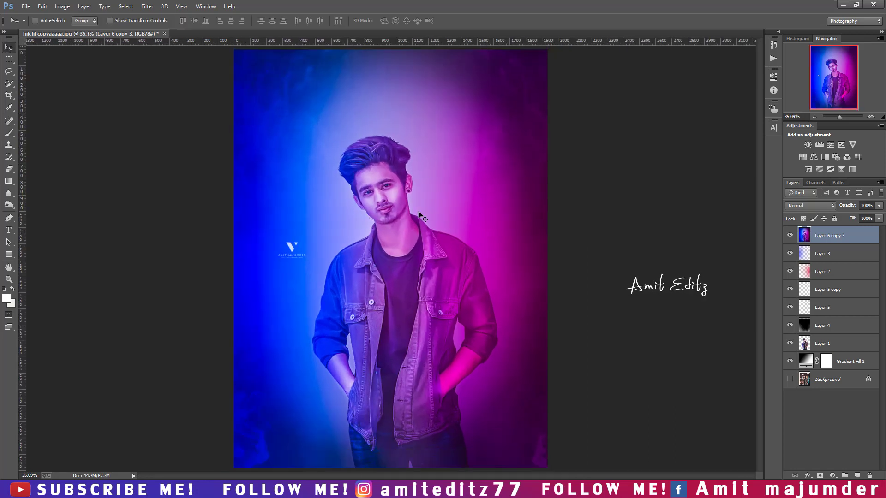
pyautogui.hotkey('ctrl', '-')
pyautogui.hotkey('ctrl', '-')
pyautogui.scroll(2, 420, 215)
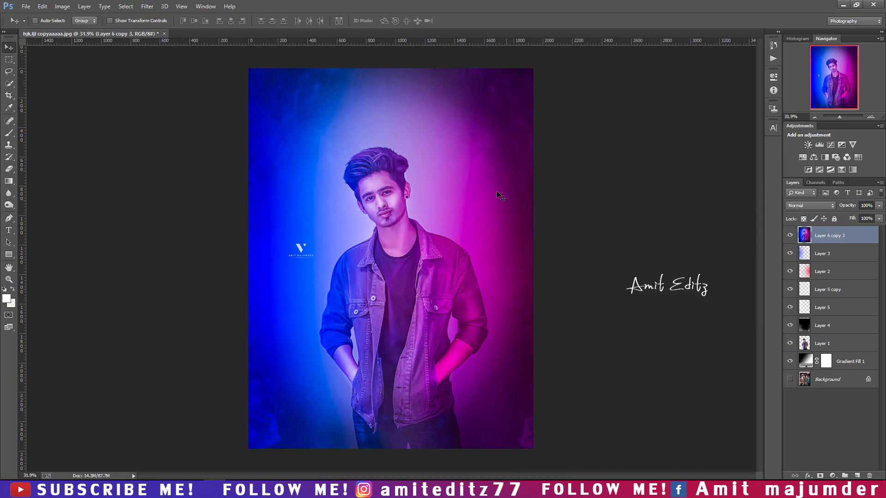
pyautogui.scroll(1, 451, 203)
pyautogui.scroll(-1, 451, 202)
pyautogui.scroll(1, 451, 202)
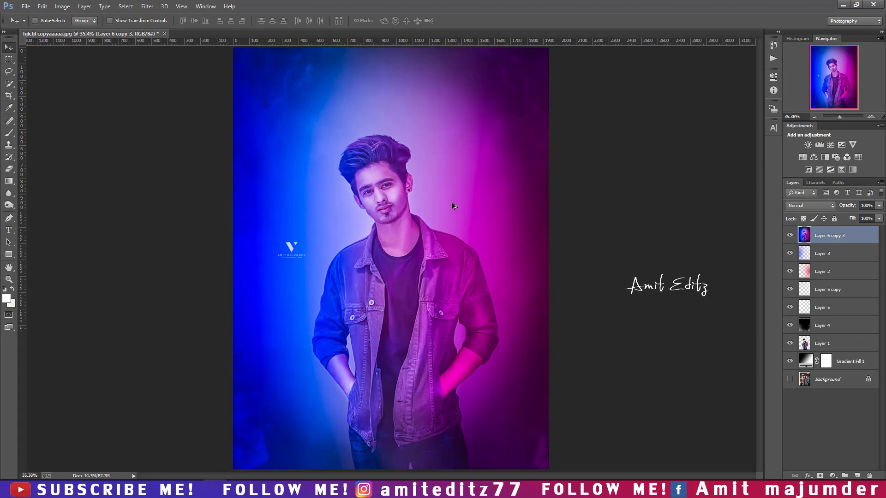
pyautogui.scroll(-2, 451, 202)
pyautogui.scroll(1, 451, 202)
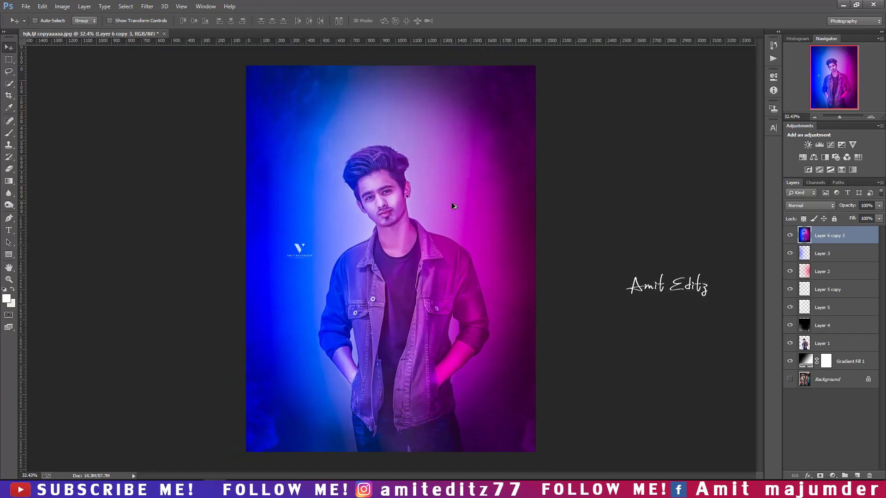